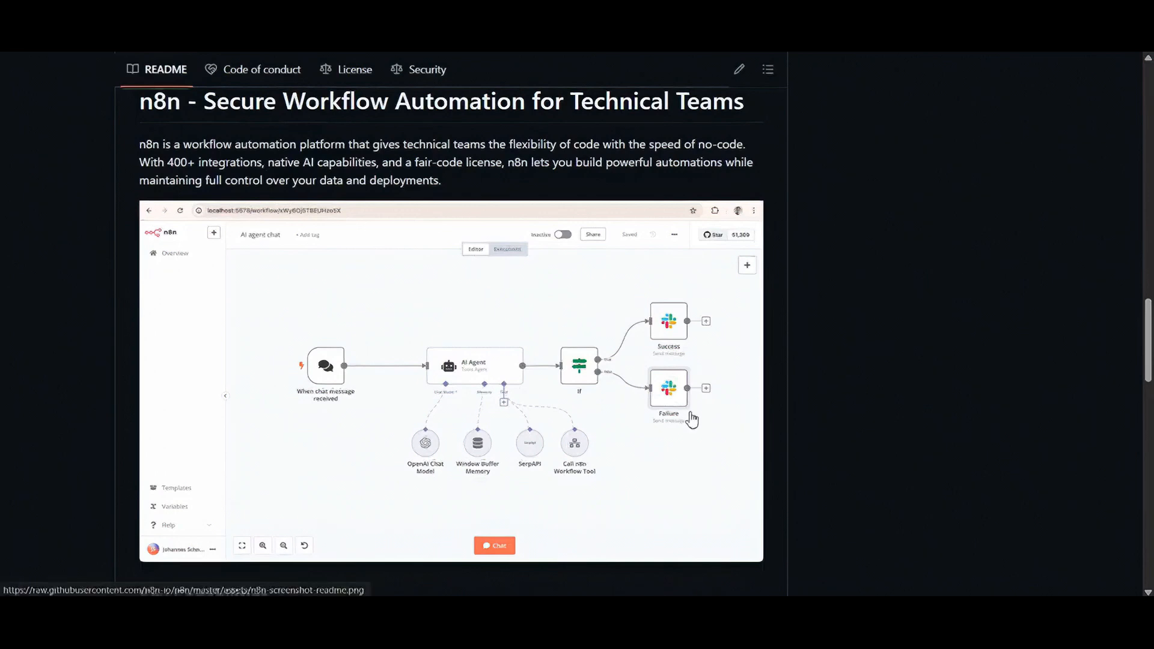
Step: Look over the example AI agent workflow image and the start of Key Capabilities in the n8n README
scroll(692, 418, "down", 1)
scroll(692, 420, "down", 1)
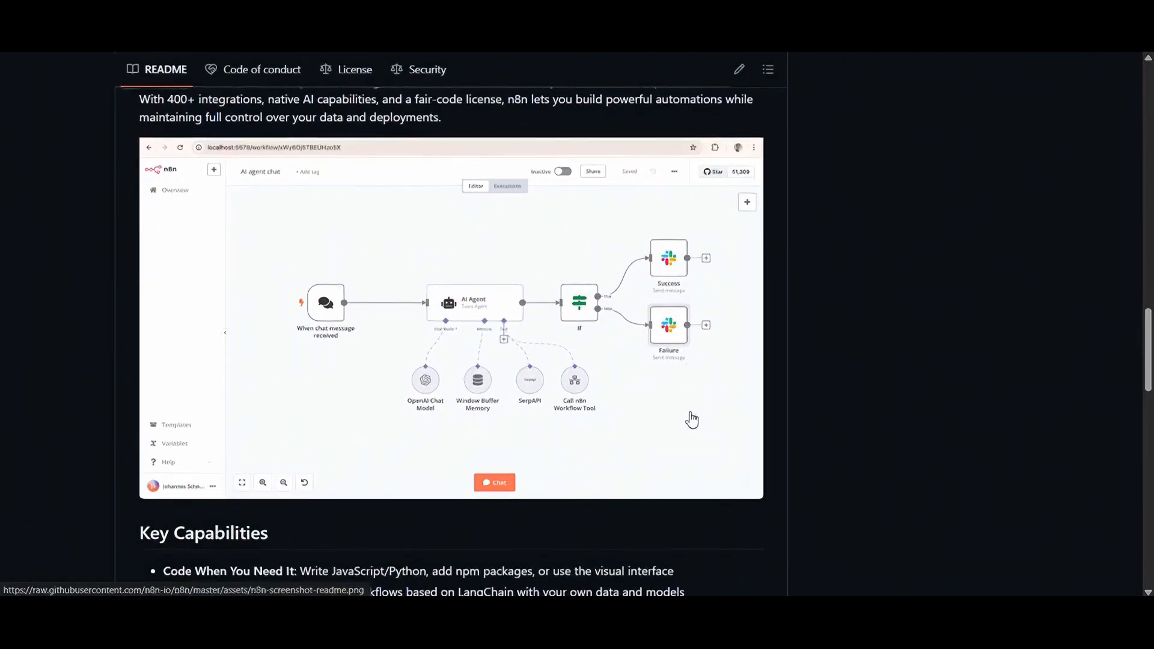
scroll(692, 420, "up", 4)
scroll(692, 419, "down", 2)
scroll(692, 419, "down", 2)
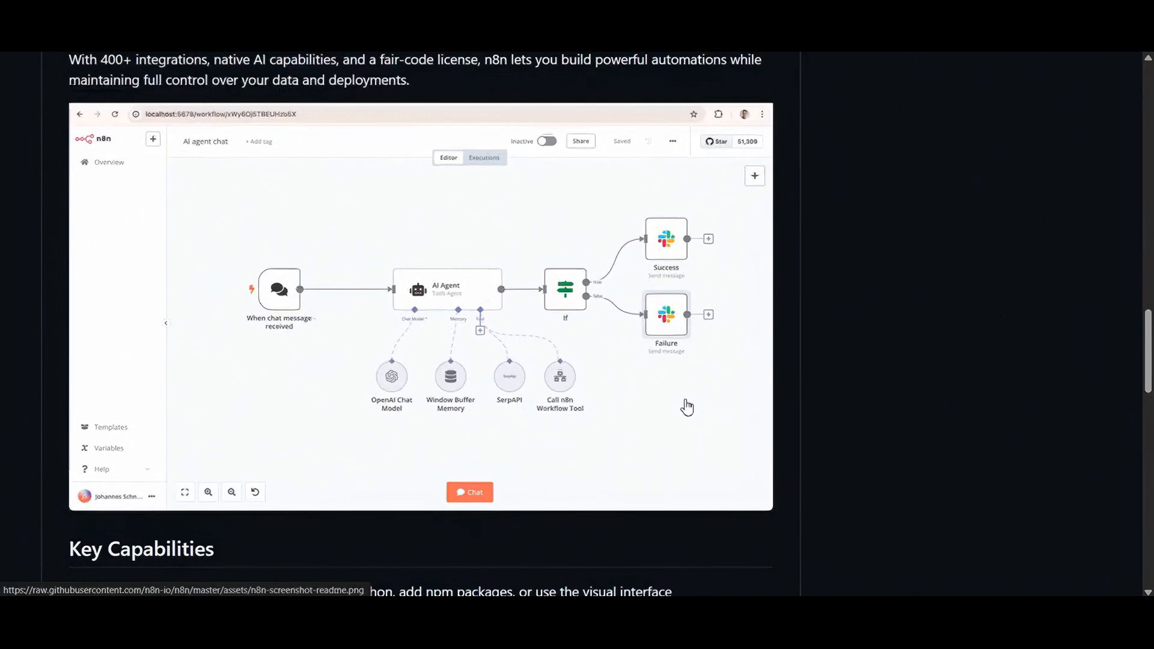
scroll(686, 406, "down", 1)
scroll(688, 407, "down", 1)
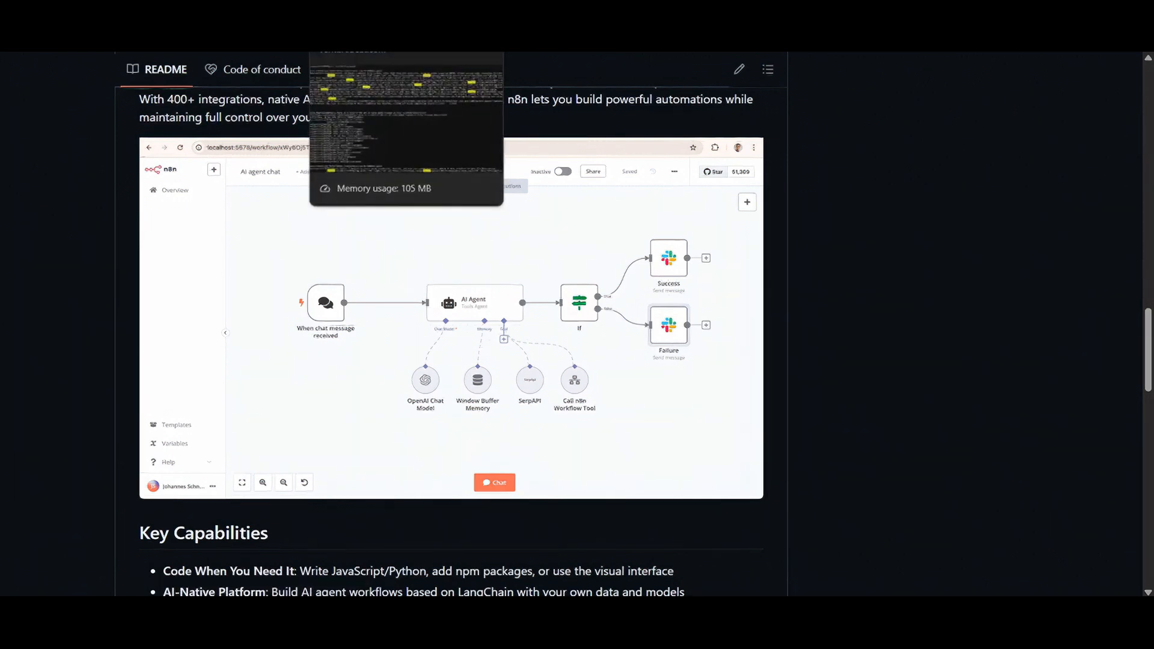
Step: Switch to the VentureBeat site, dismiss the newsletter pop-up and look through the AI news headlines
left_click(262, 12)
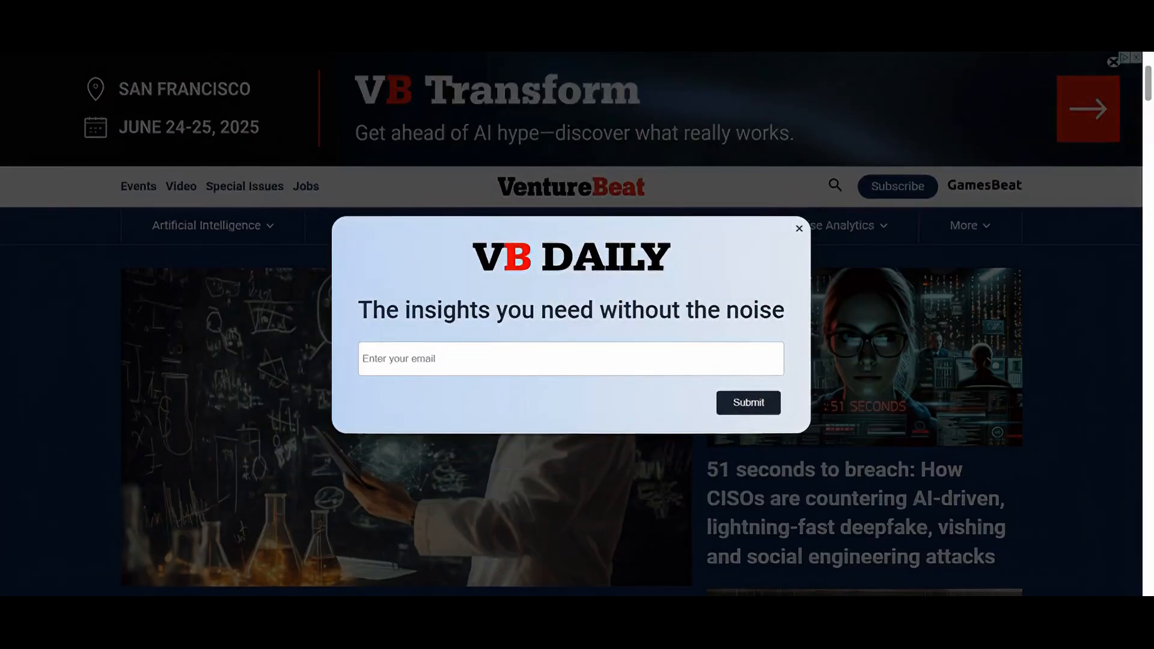
left_click(799, 229)
mouse_move(799, 241)
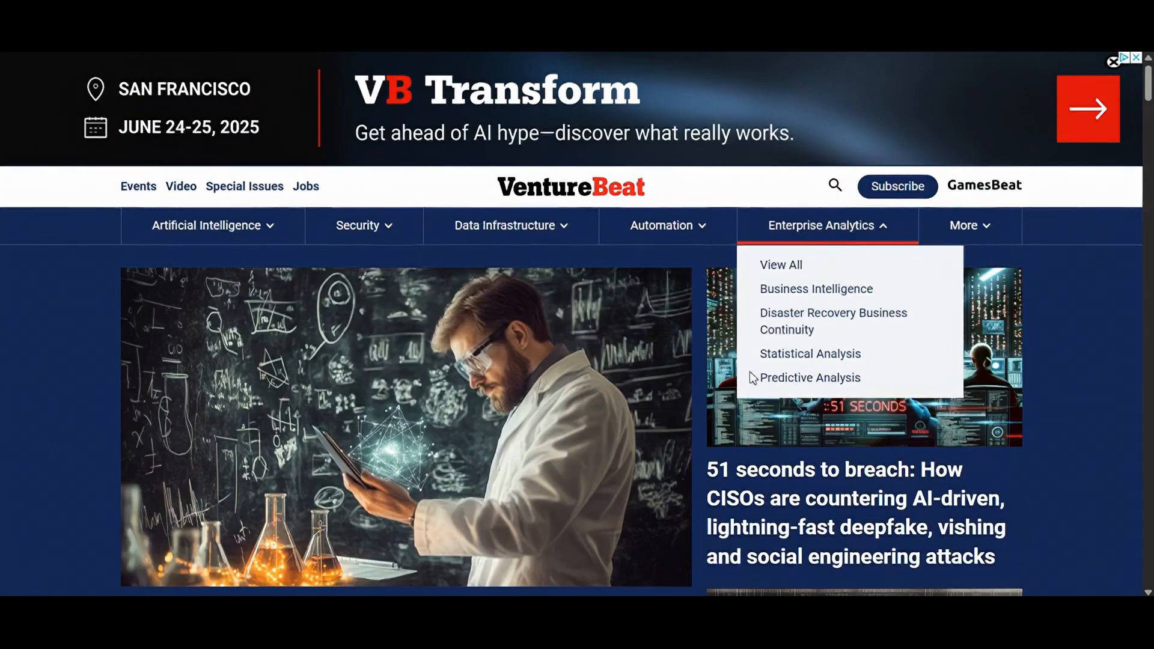
scroll(751, 377, "down", 3)
scroll(753, 377, "down", 2)
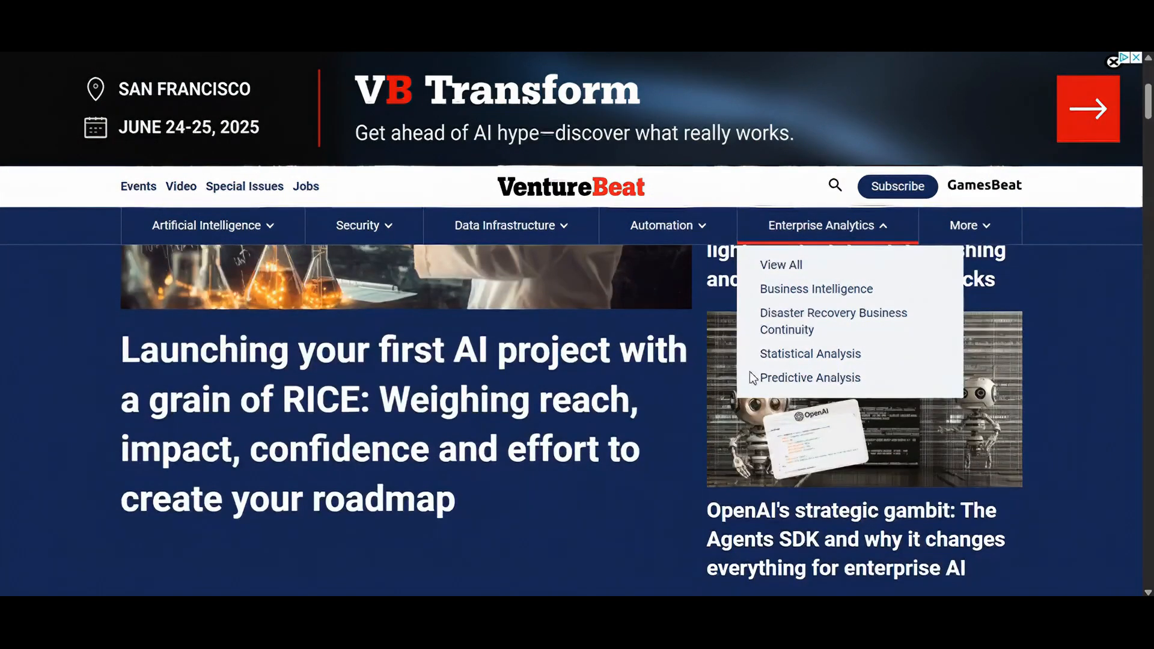
scroll(751, 377, "down", 7)
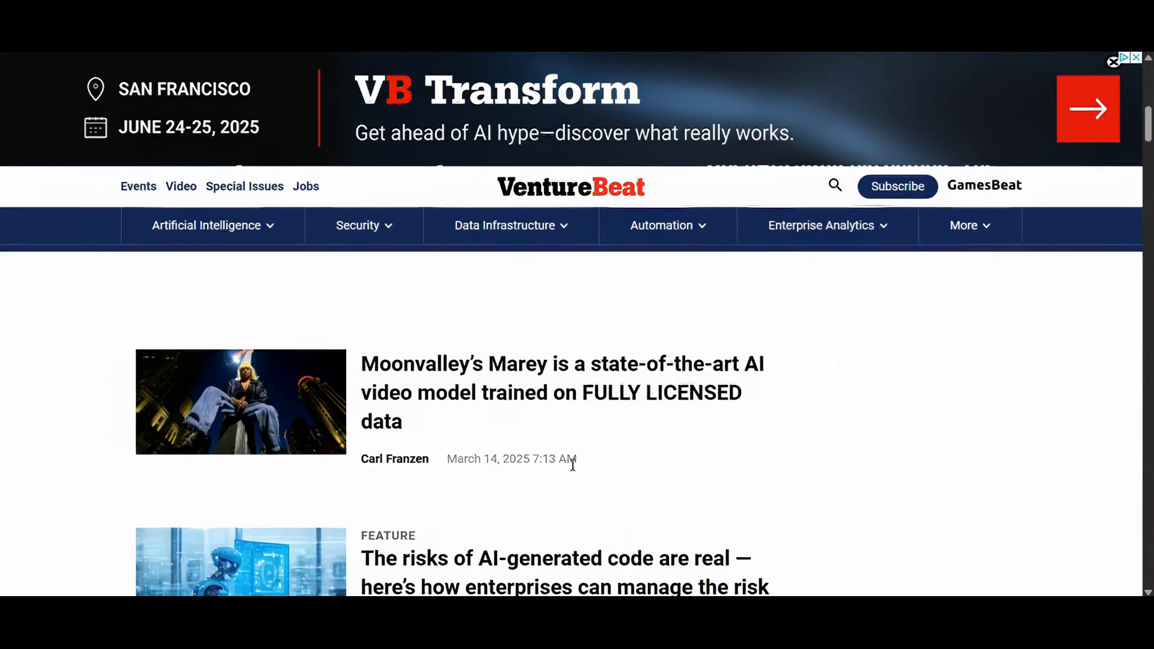
scroll(660, 471, "down", 3)
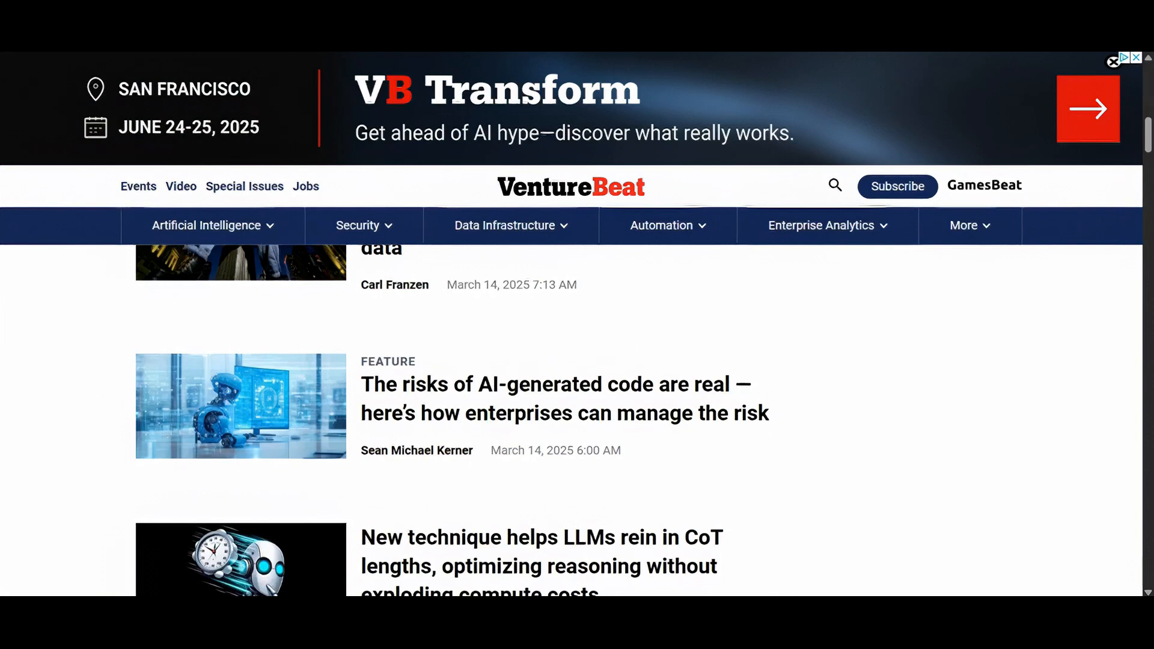
Step: Switch to the VentureBeat RSS feed source, close the text search and view the feed from its beginning
left_click(368, 15)
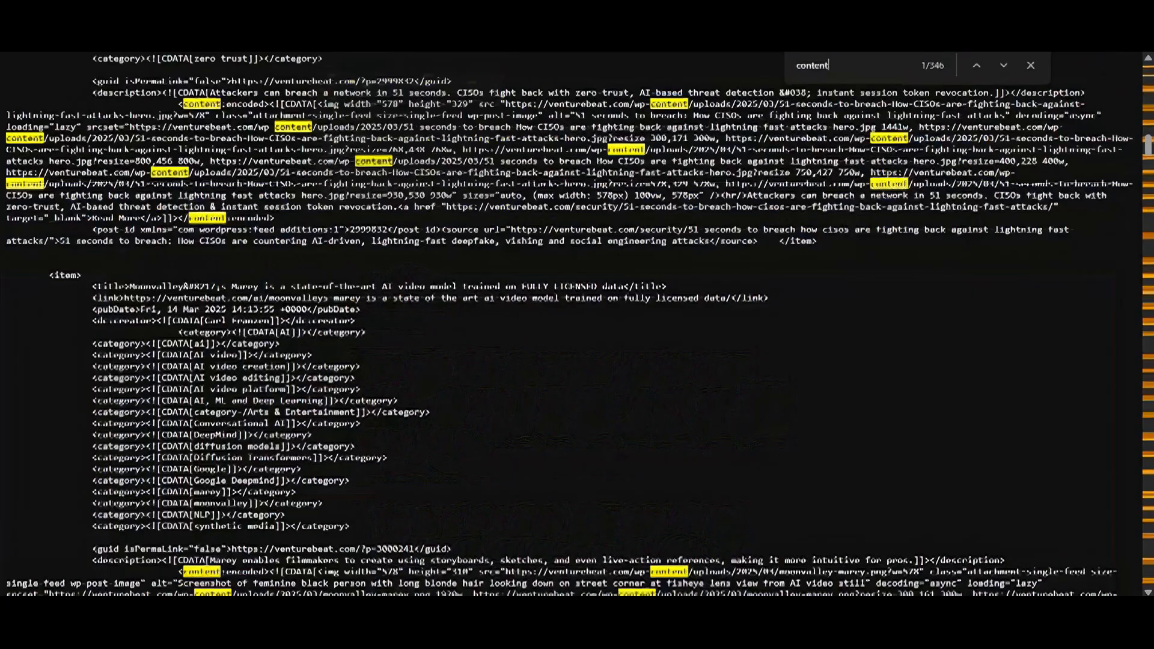
scroll(423, 222, "up", 2)
key("Escape")
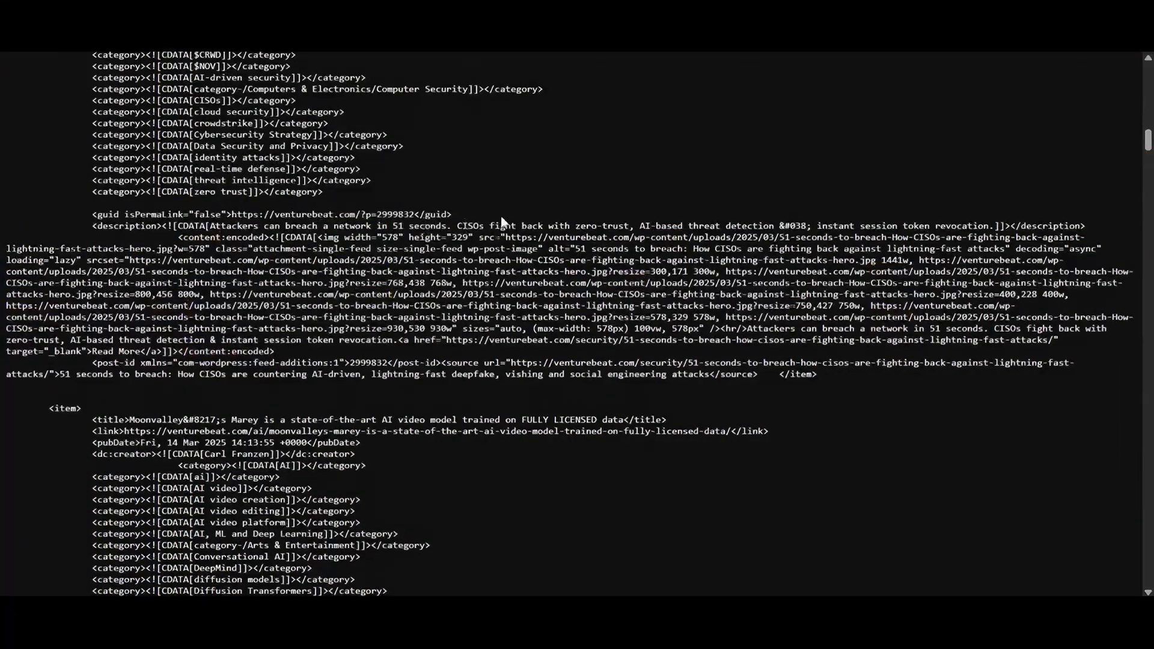
scroll(504, 220, "up", 20)
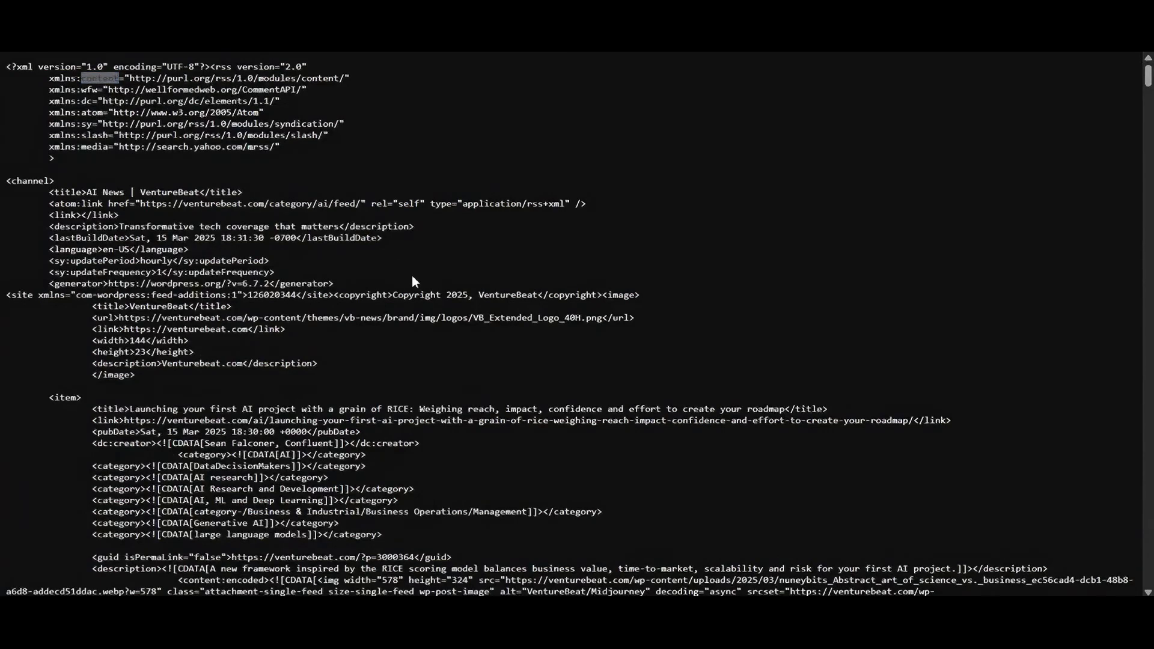
key("super")
type("note")
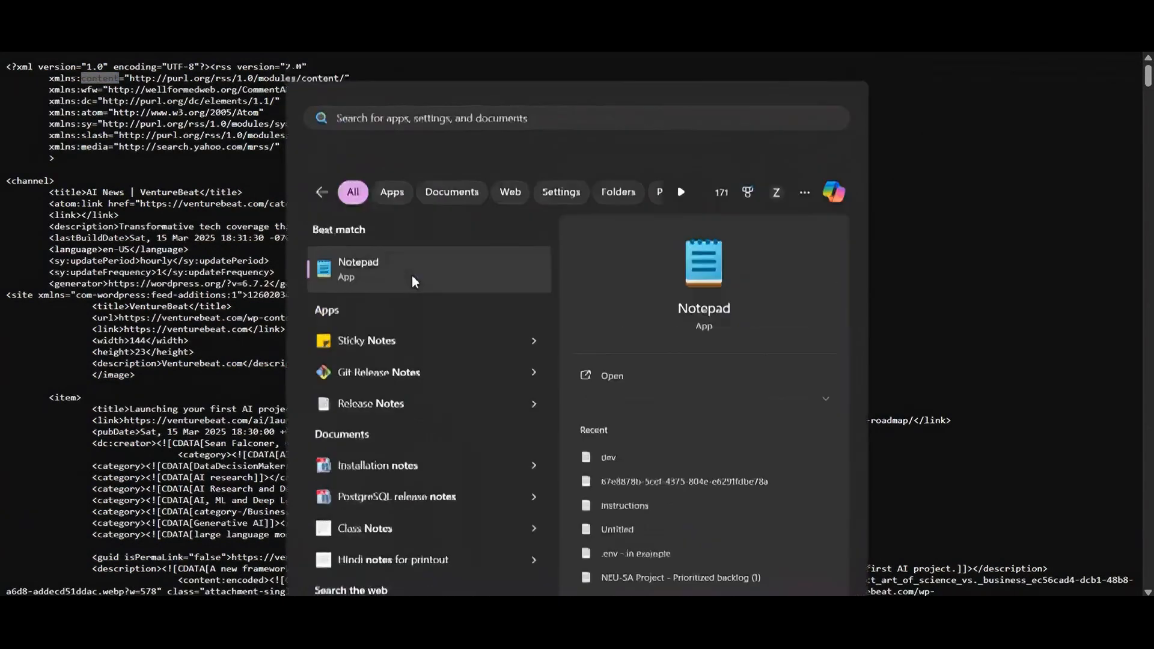
left_click(412, 276)
type("https://venturebeat.com/category/ai/feed/")
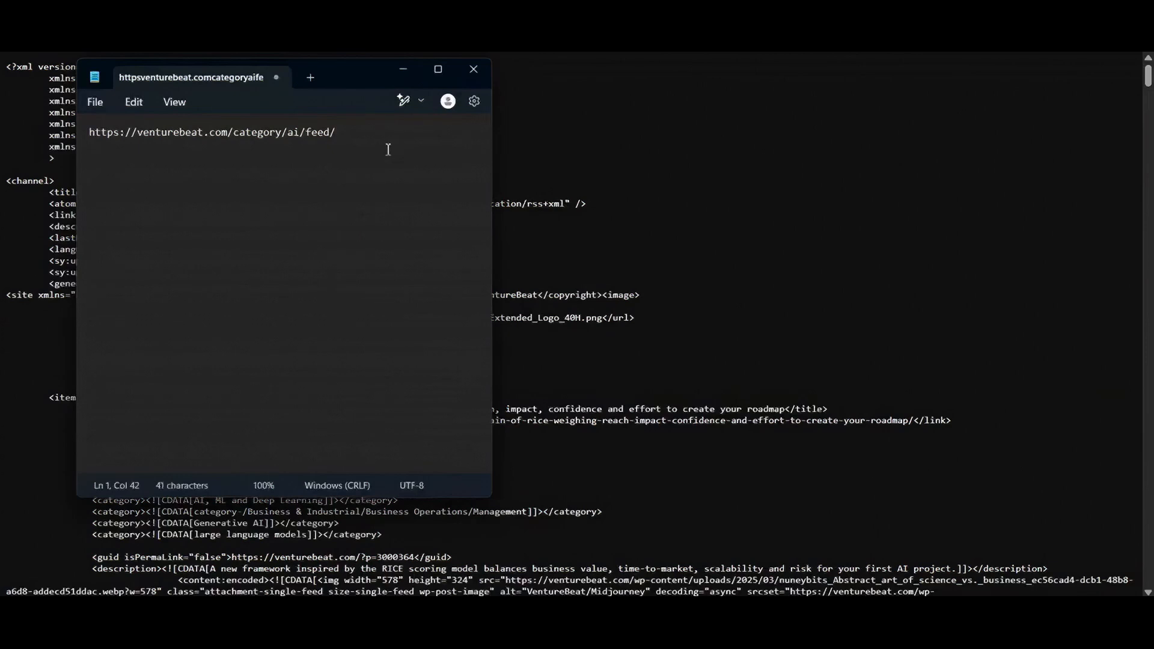
left_click_drag(383, 146, 87, 146)
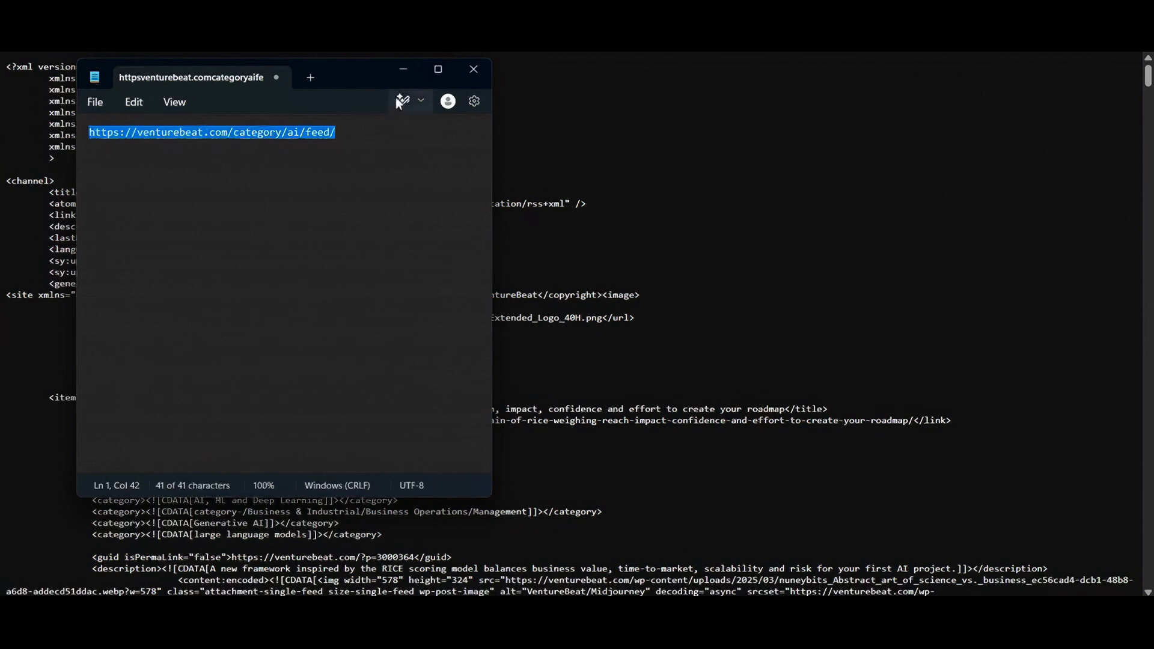
left_click(403, 70)
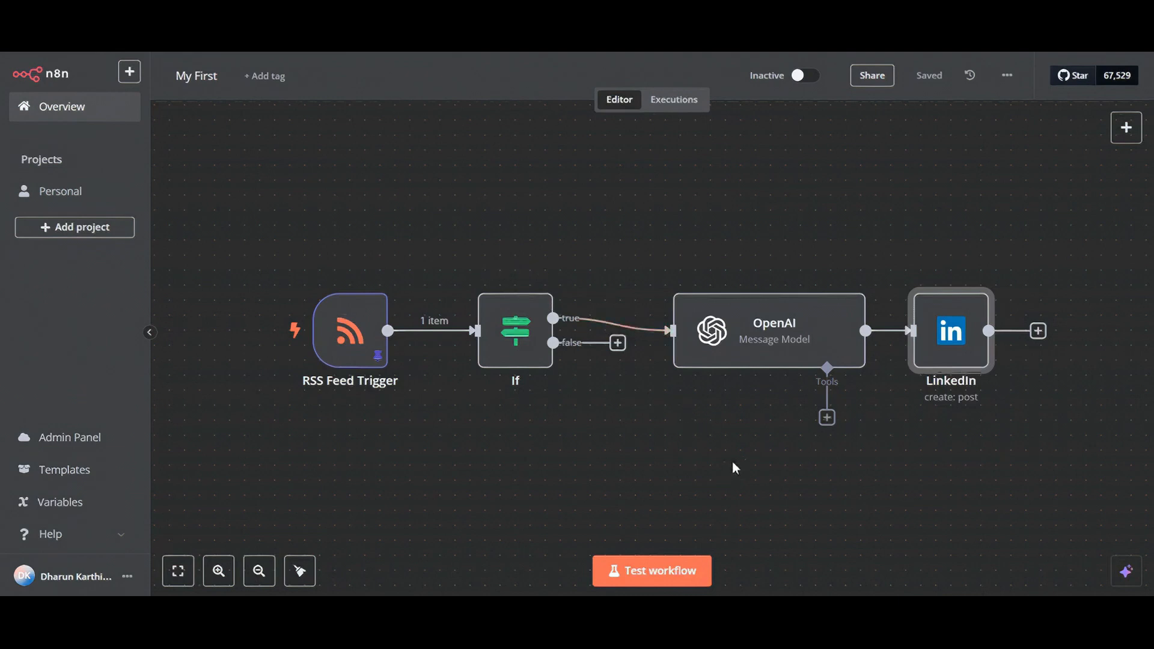
Step: Review the RSS Feed Trigger, If, OpenAI and LinkedIn nodes in the n8n workflow My First
scroll(733, 463, "down", 1)
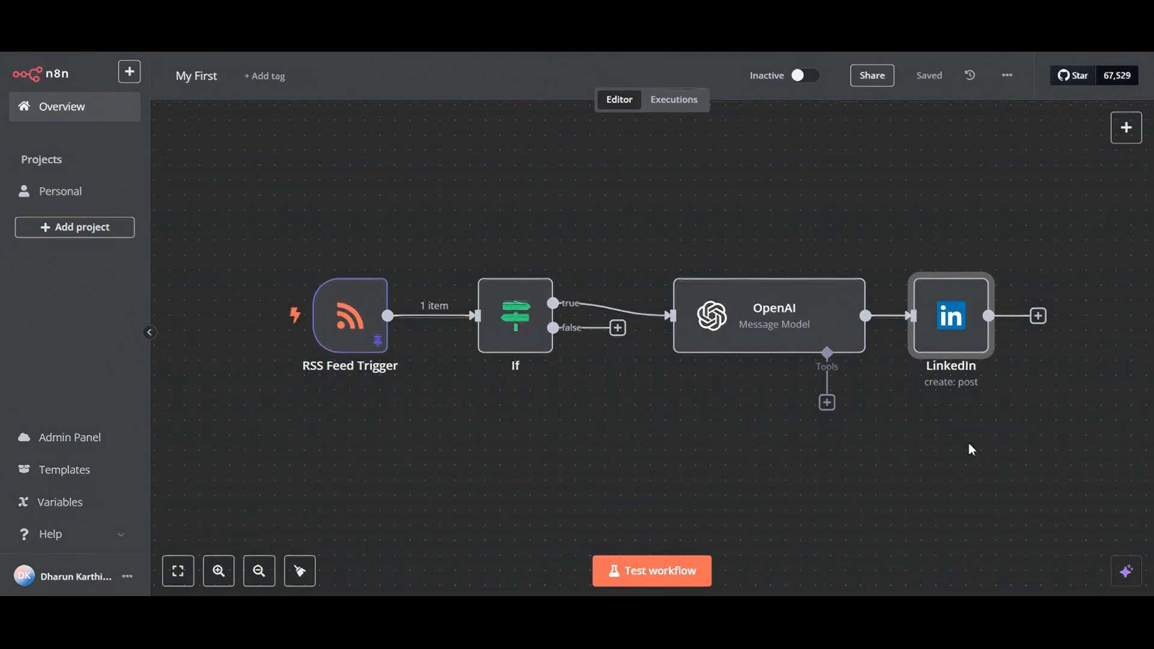
mouse_move(353, 368)
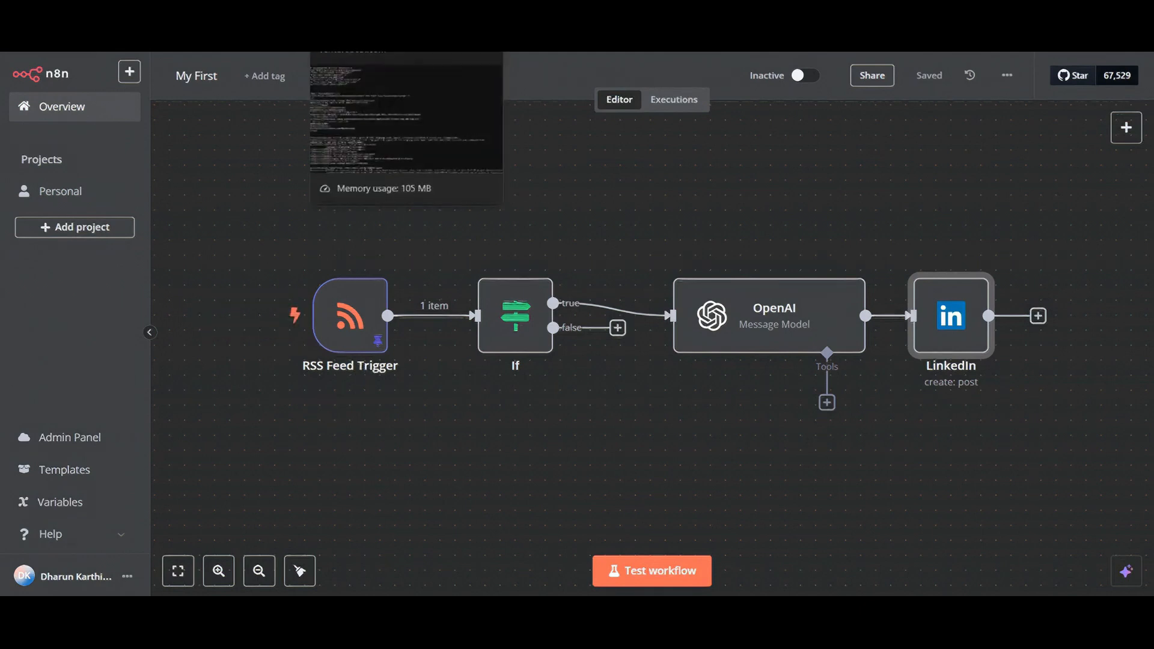
mouse_move(311, 376)
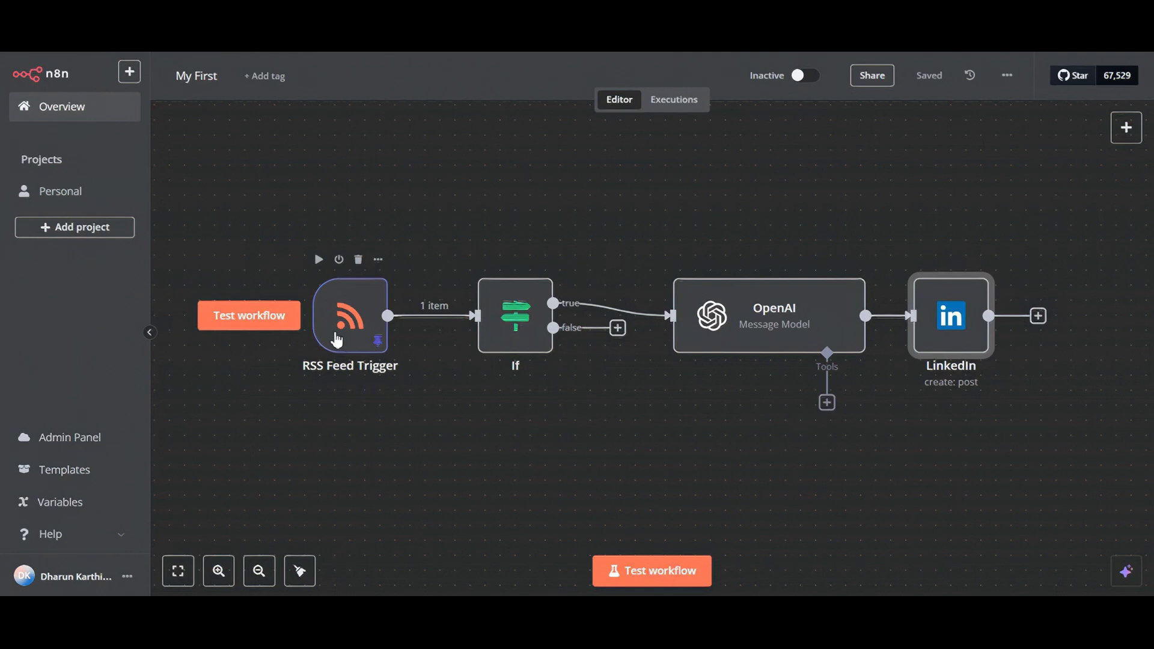
left_click(519, 342)
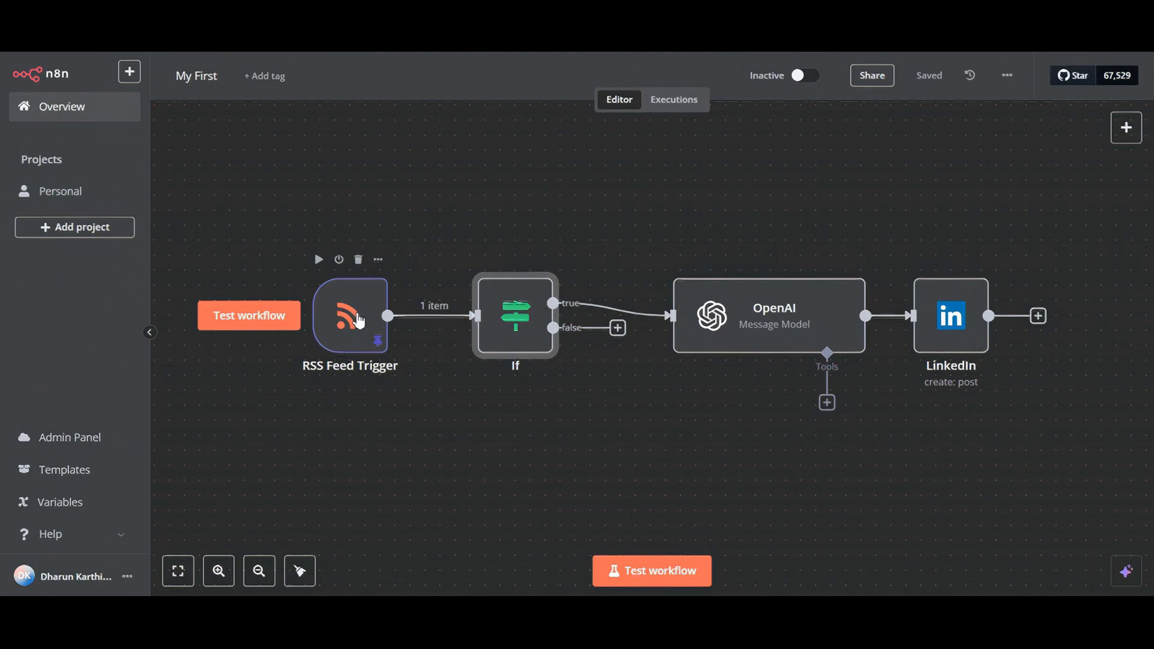
left_click(774, 321)
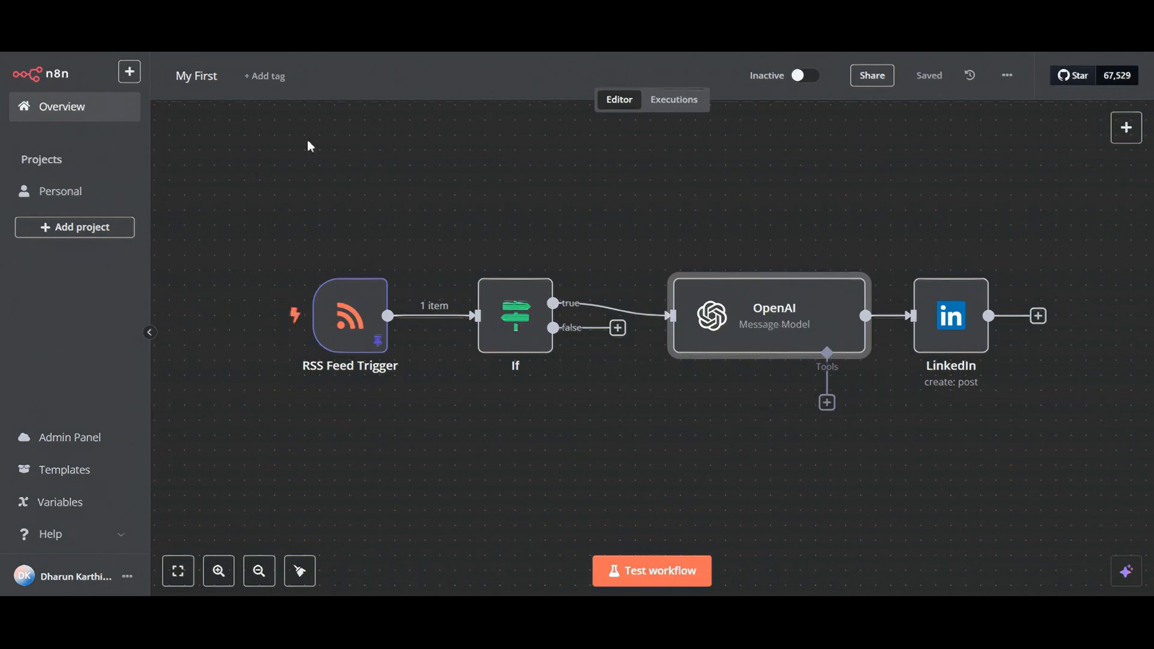
Step: Create a new workflow in the Personal project
left_click(129, 71)
mouse_move(197, 112)
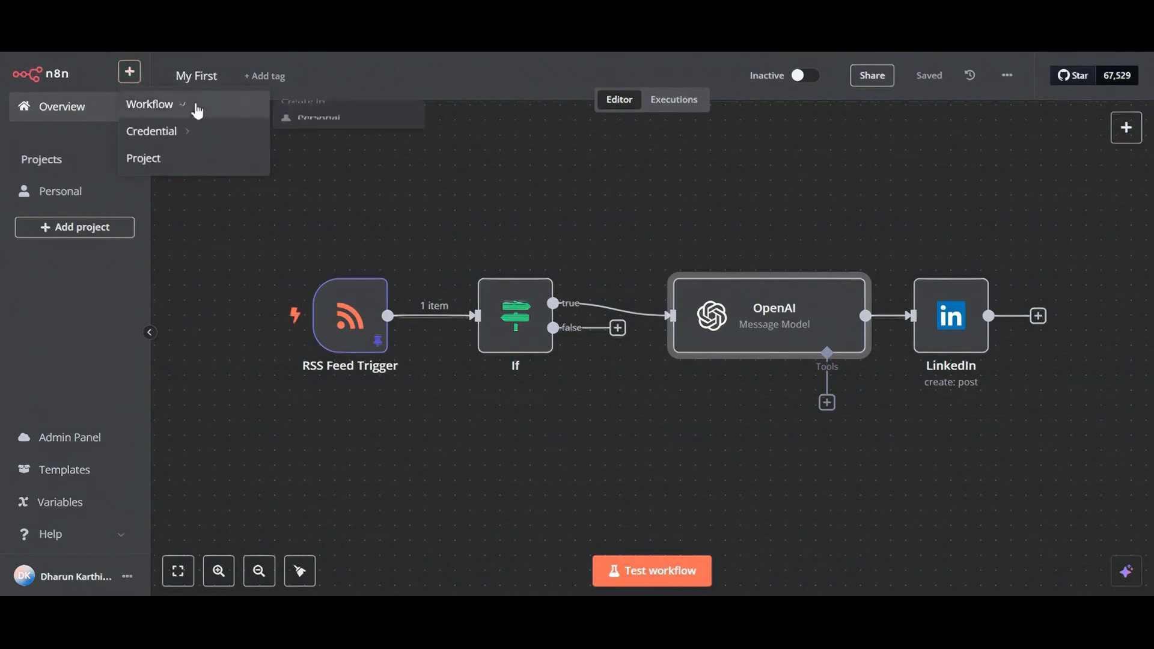
left_click(358, 143)
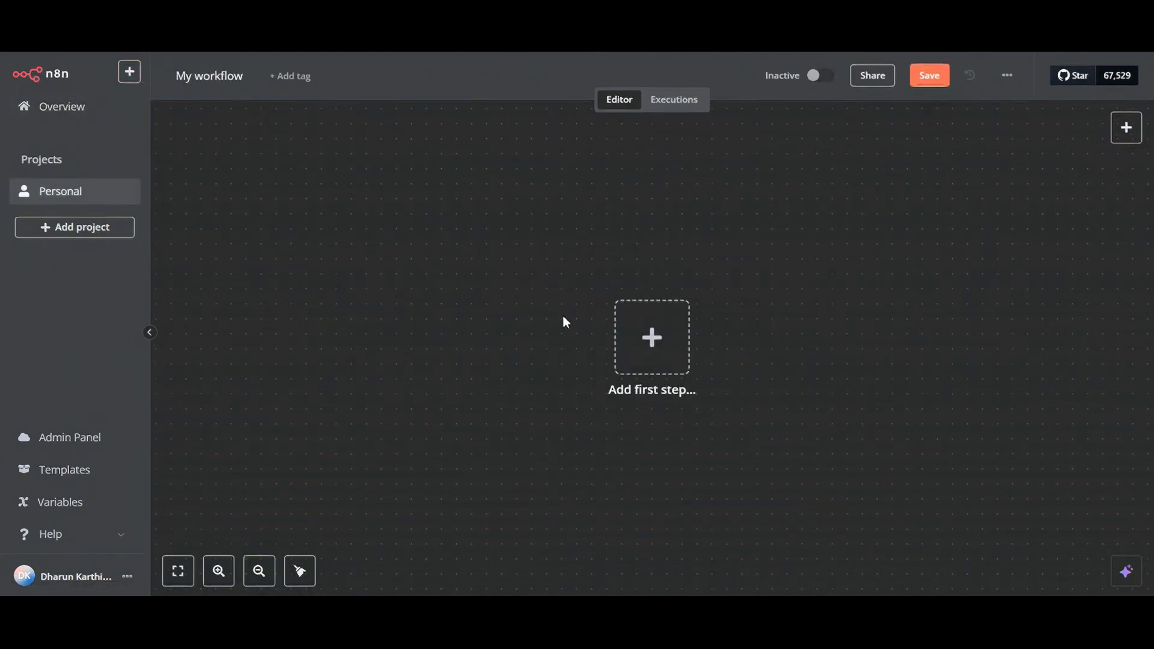
Step: Add an RSS Feed Trigger node to the workflow and fetch a test event from its default feed
left_click(1129, 131)
type("rss")
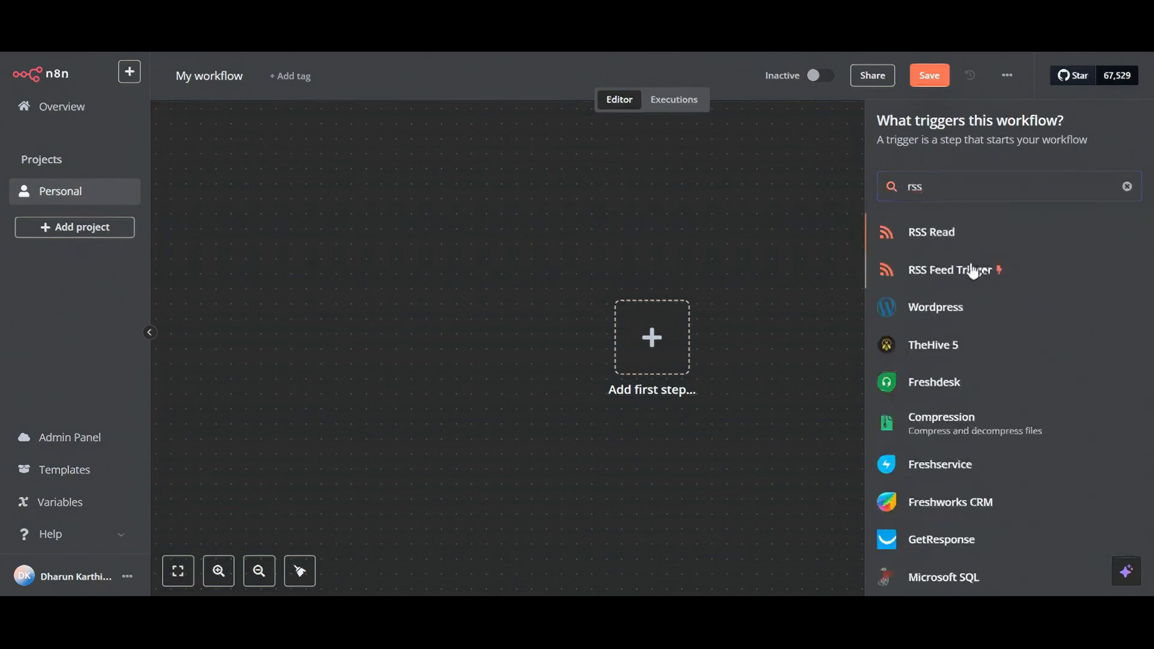
left_click_drag(972, 269, 322, 283)
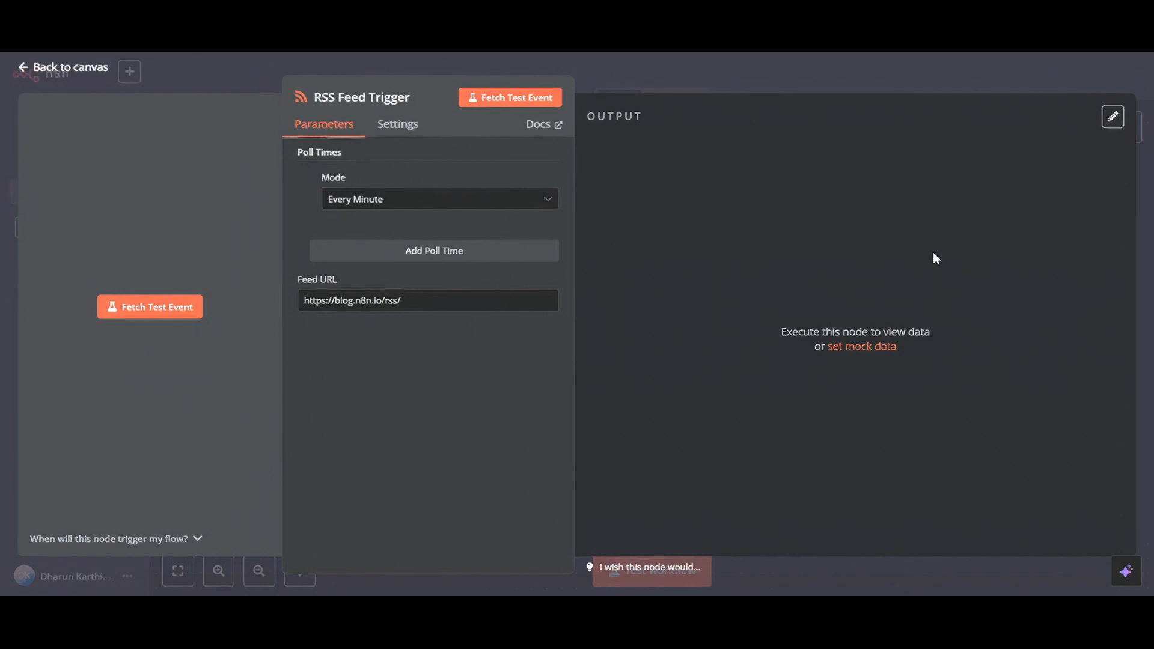
left_click(433, 300)
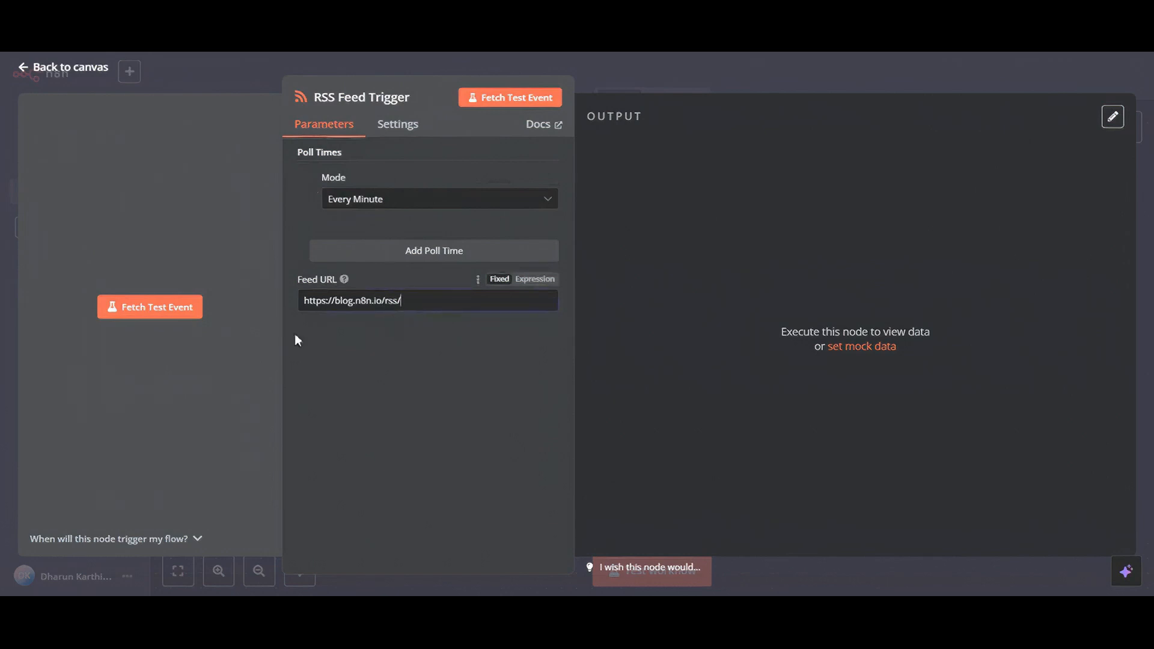
left_click(150, 308)
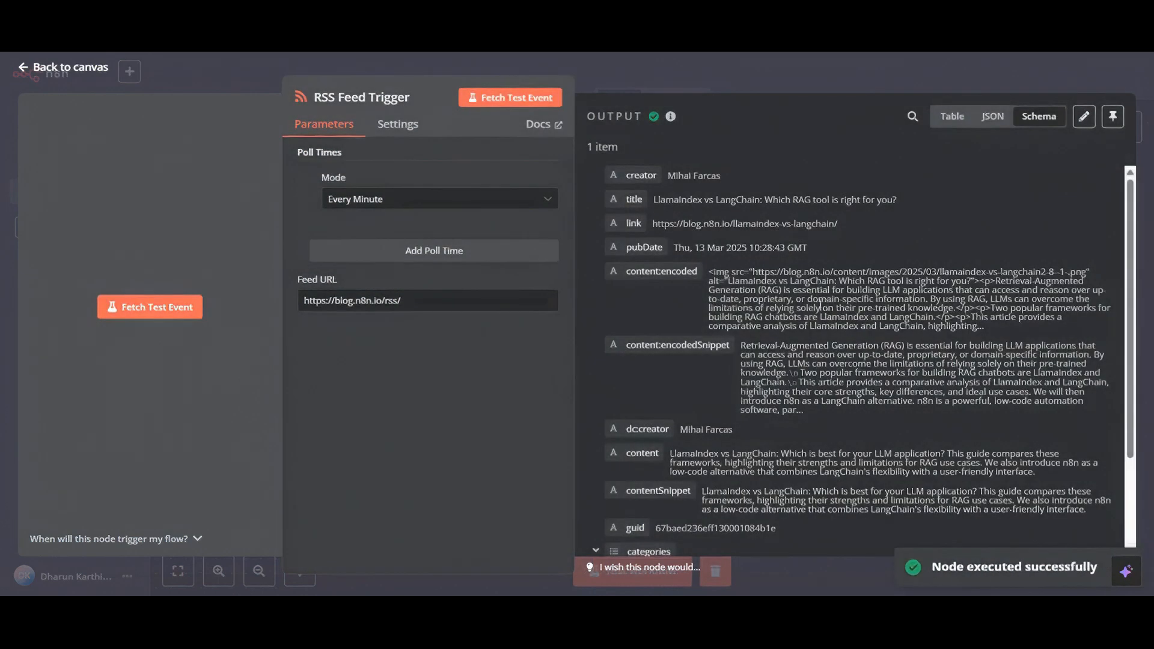
triple_click(489, 306)
key("BackSpace")
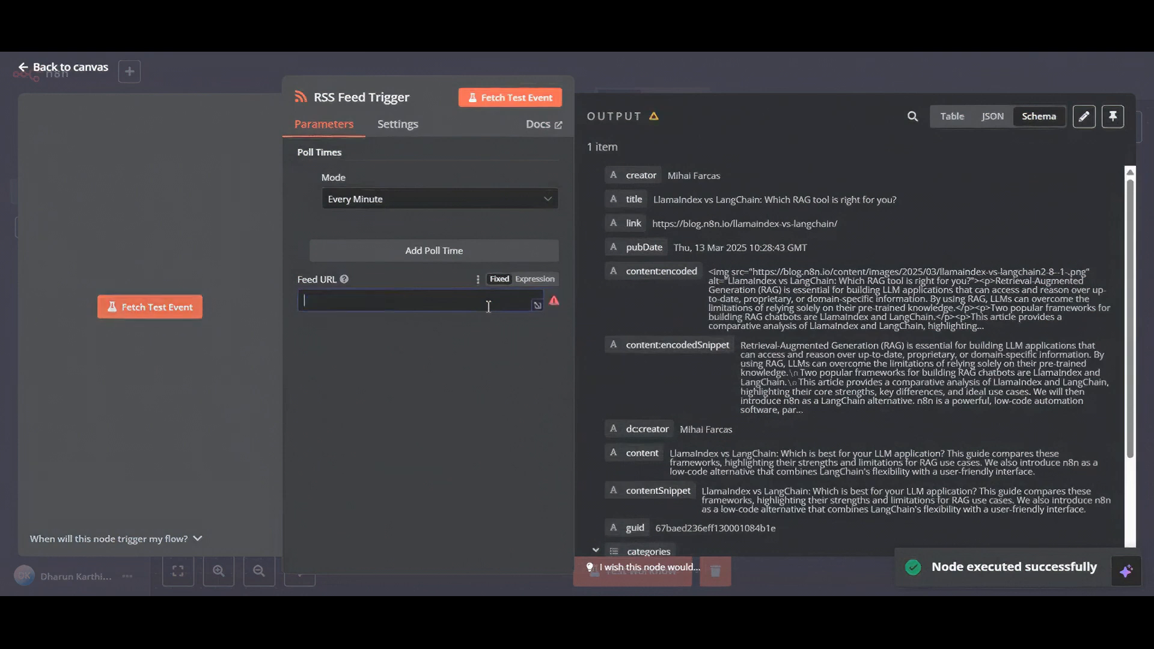
key("super+v")
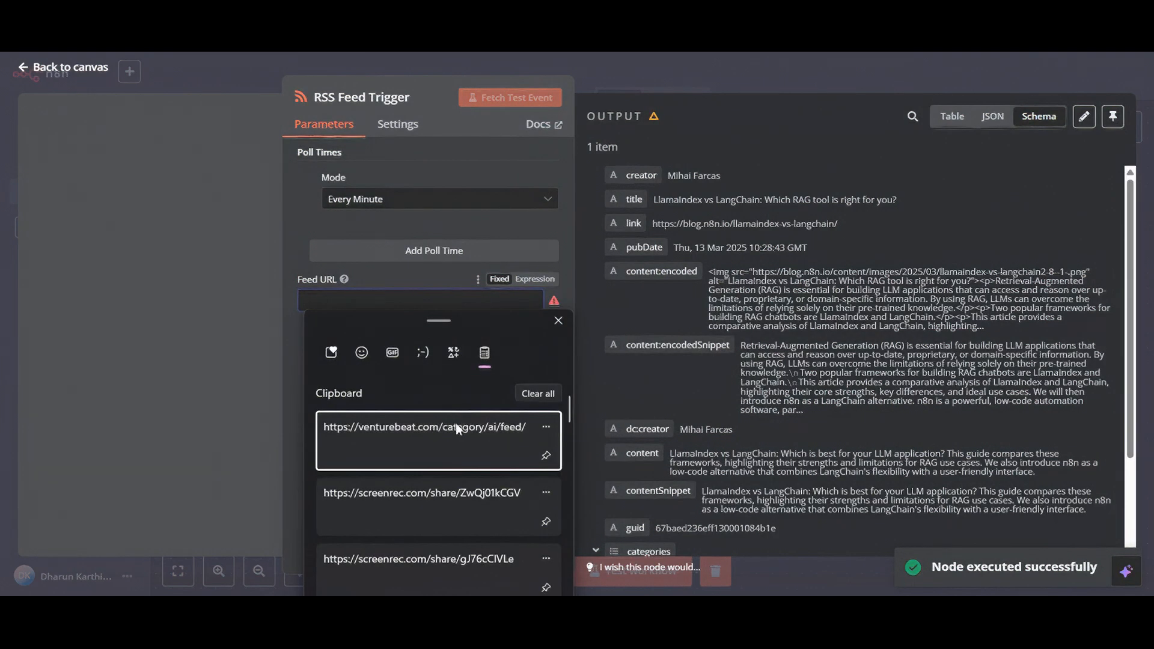
left_click(456, 427)
left_click(190, 311)
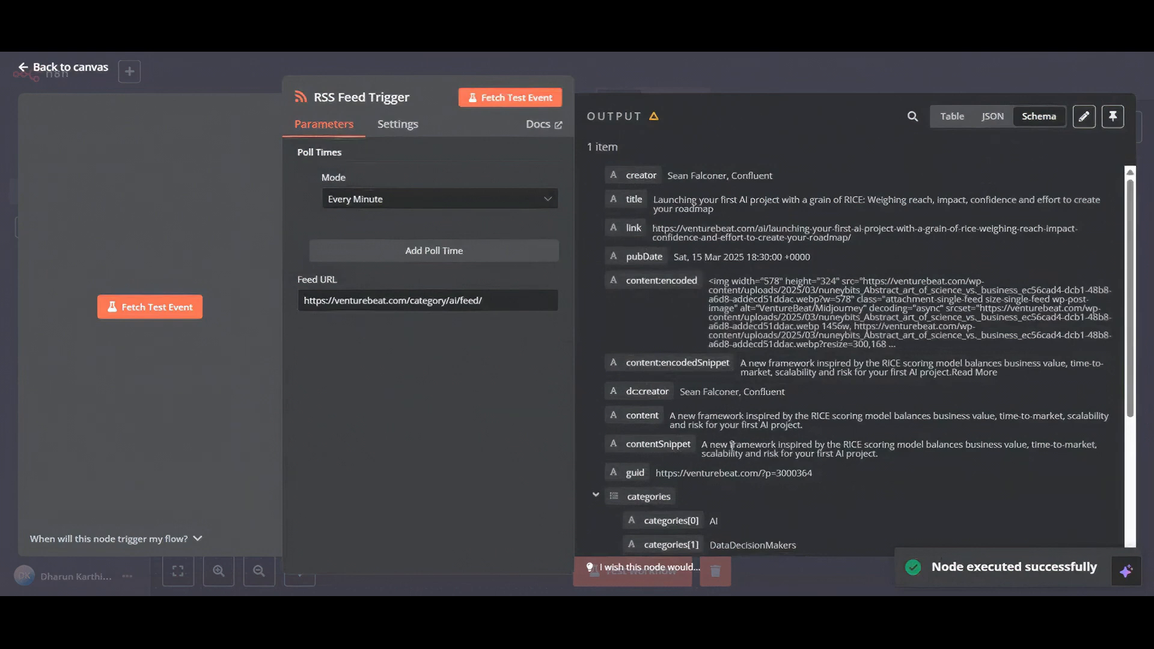
scroll(732, 446, "down", 4)
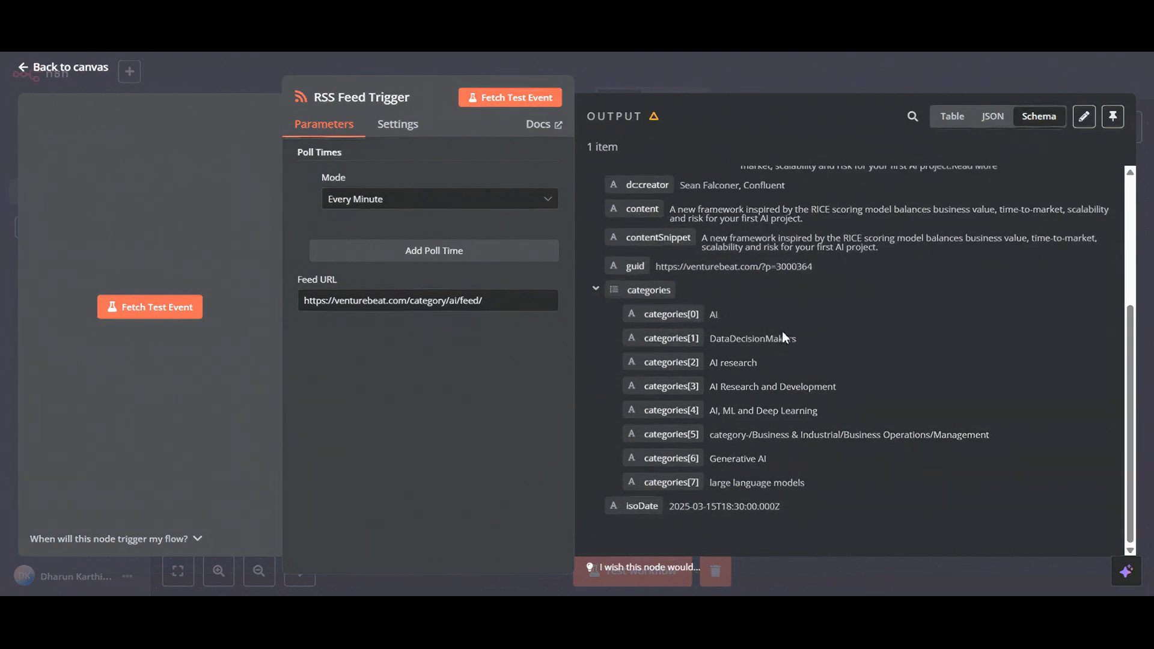
scroll(705, 316, "up", 3)
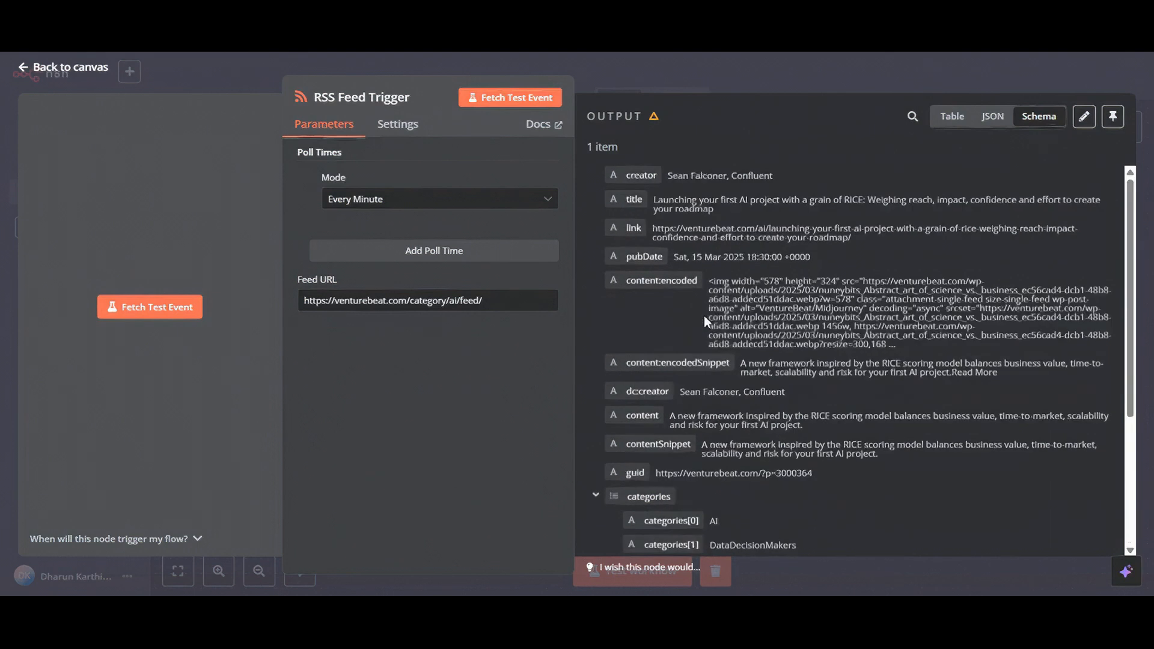
Step: Try the Custom poll mode for the RSS trigger, and set the mode to Every X
left_click(445, 199)
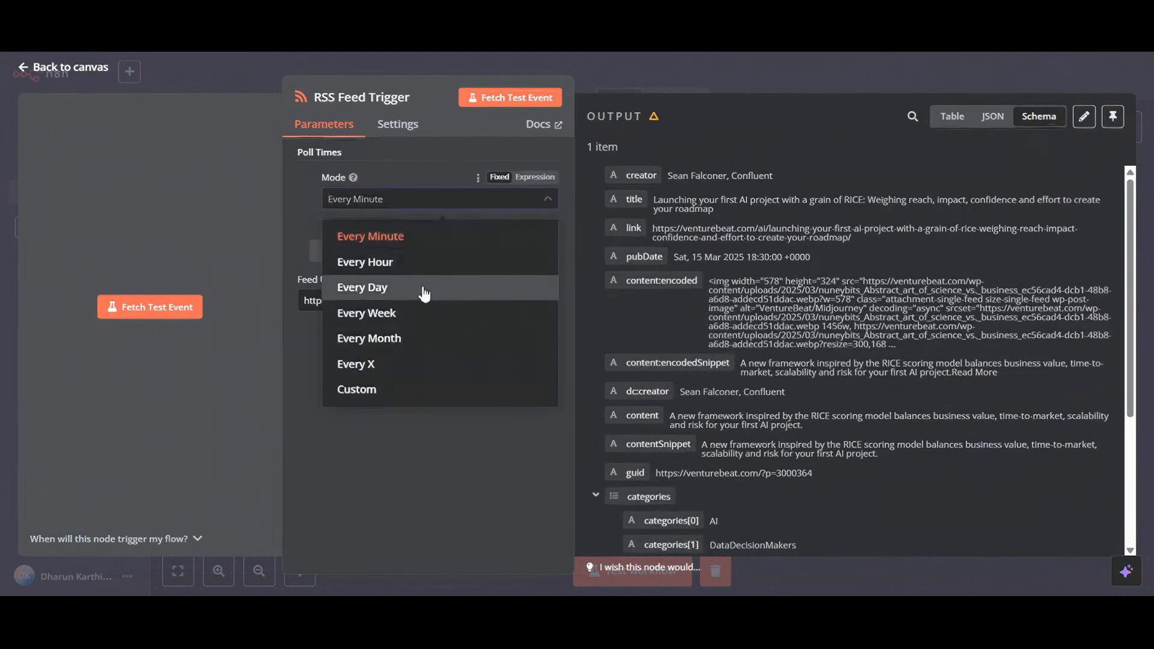
left_click(423, 389)
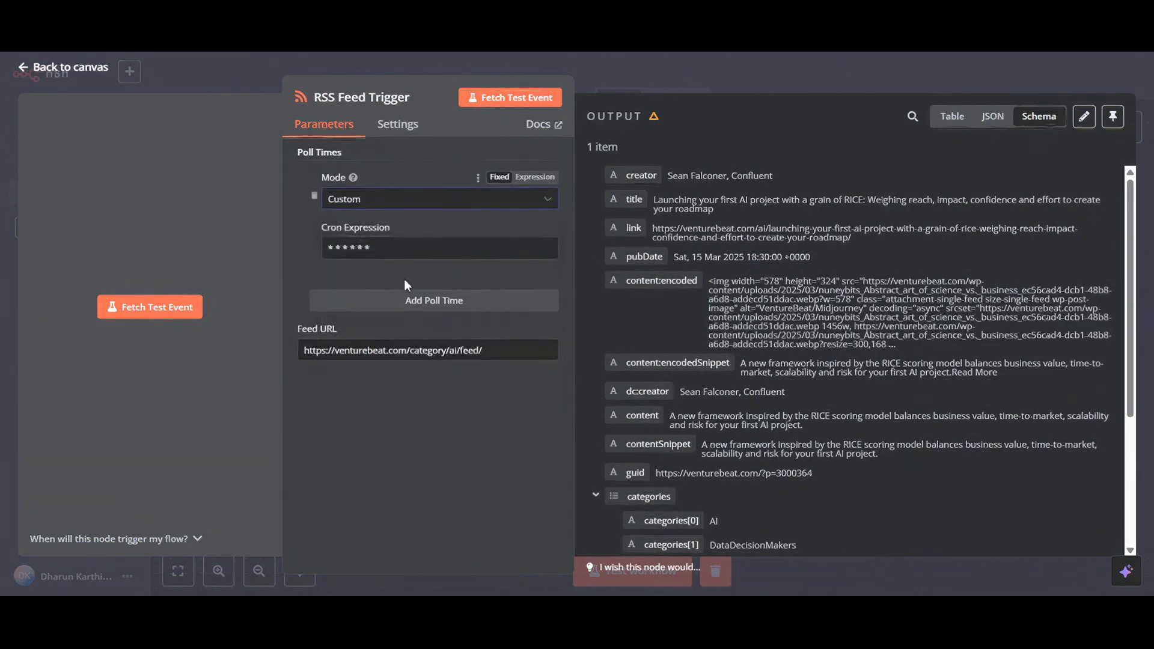
left_click(399, 199)
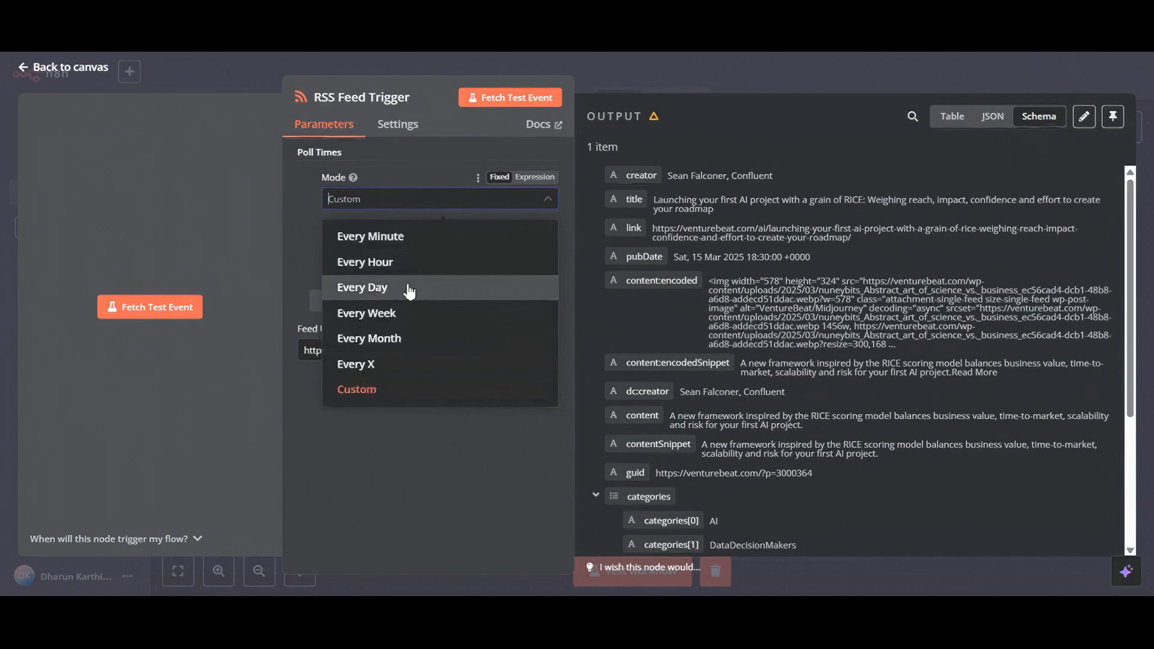
left_click(414, 363)
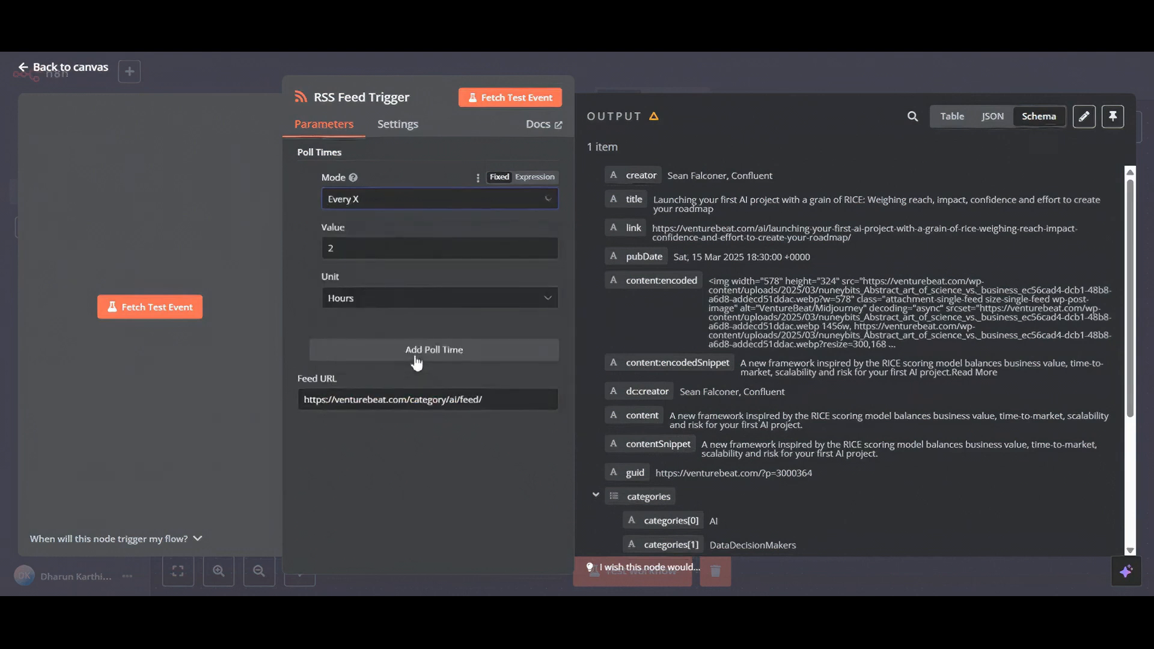
Step: Set the RSS trigger's polling interval to every 48 hours and return to the canvas
left_click(400, 300)
left_click(367, 250)
key("BackSpace")
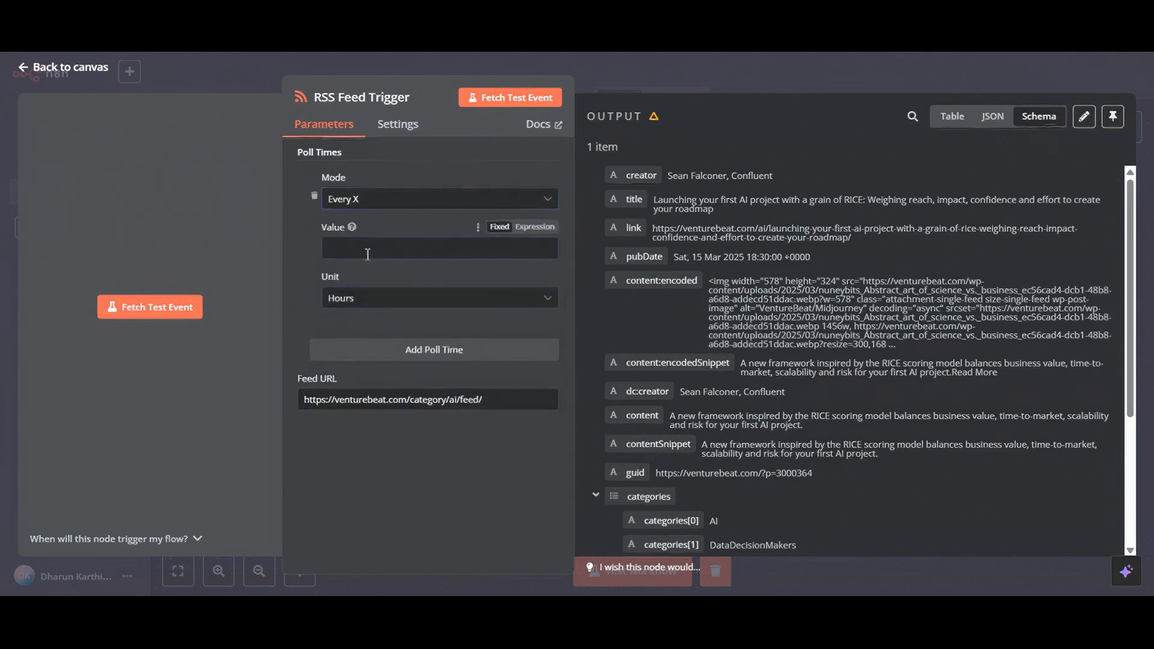
type("48")
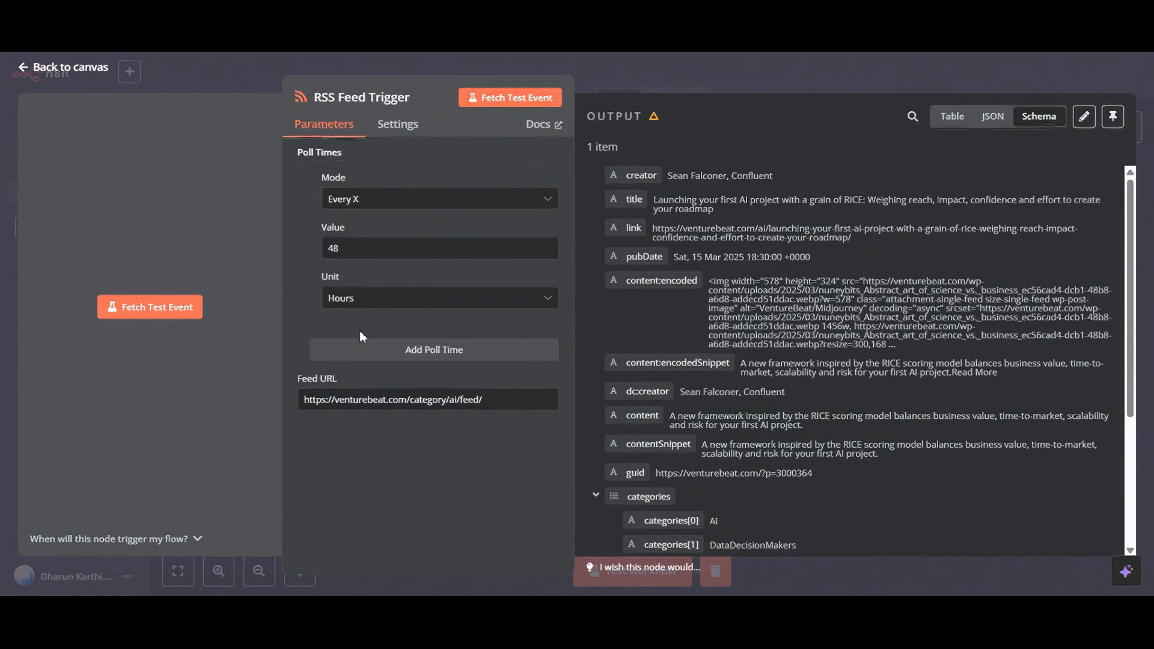
key("Escape")
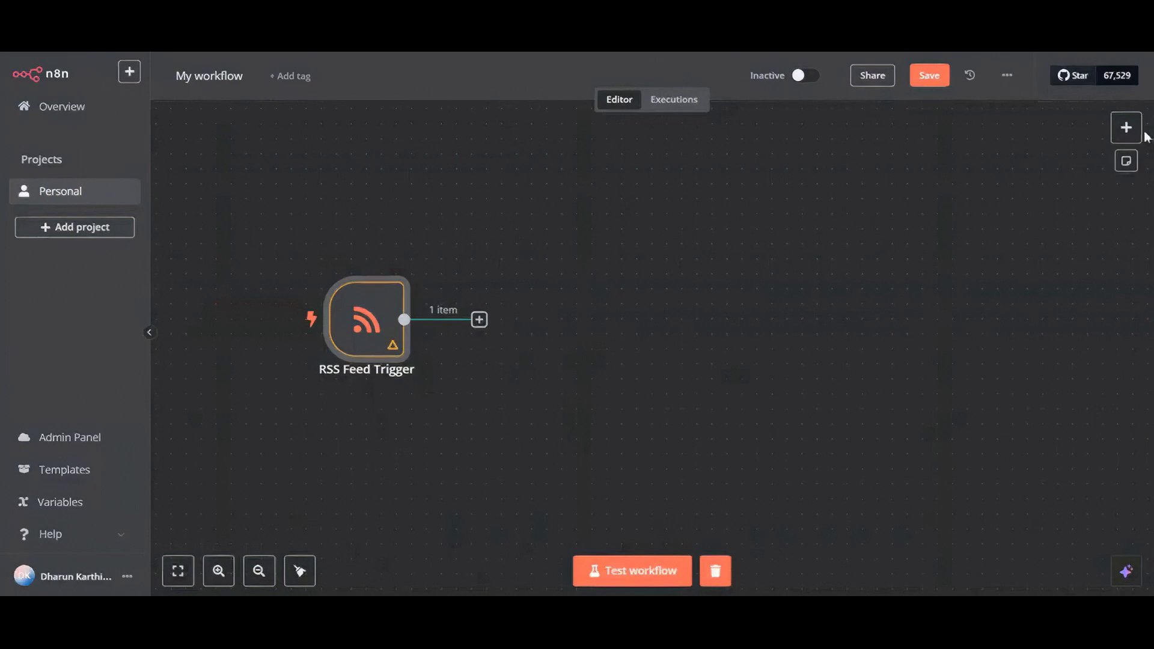
Step: Add an If node after the RSS Feed Trigger and use the input's categories field as the condition's first value
left_click(1126, 128)
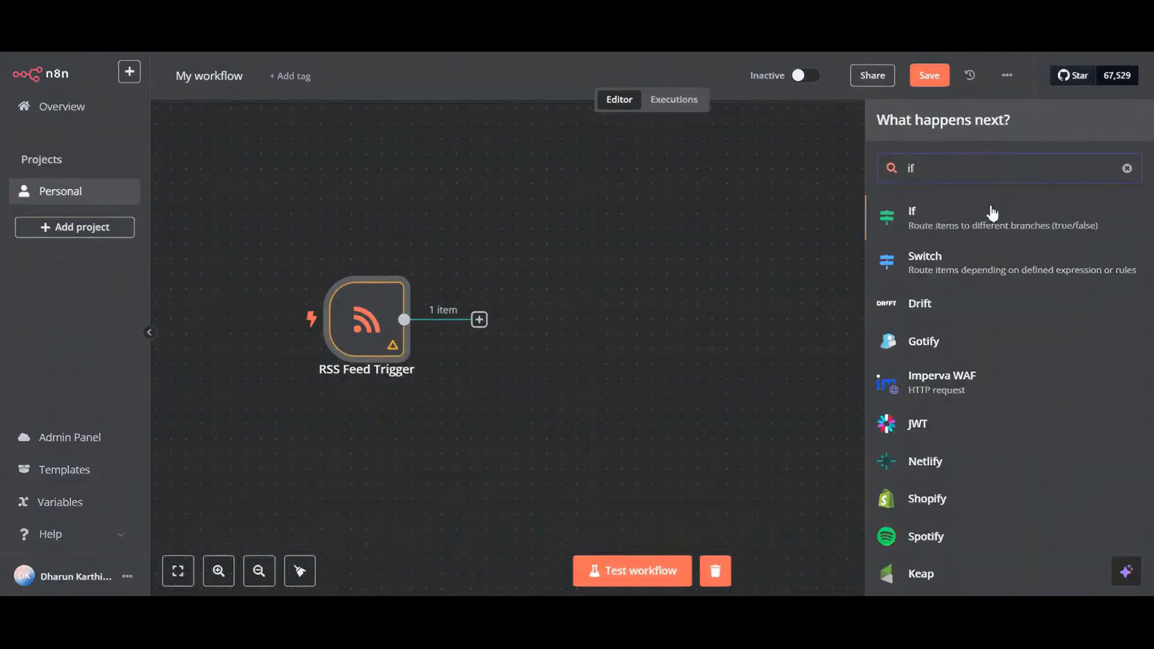
left_click_drag(992, 215, 513, 314)
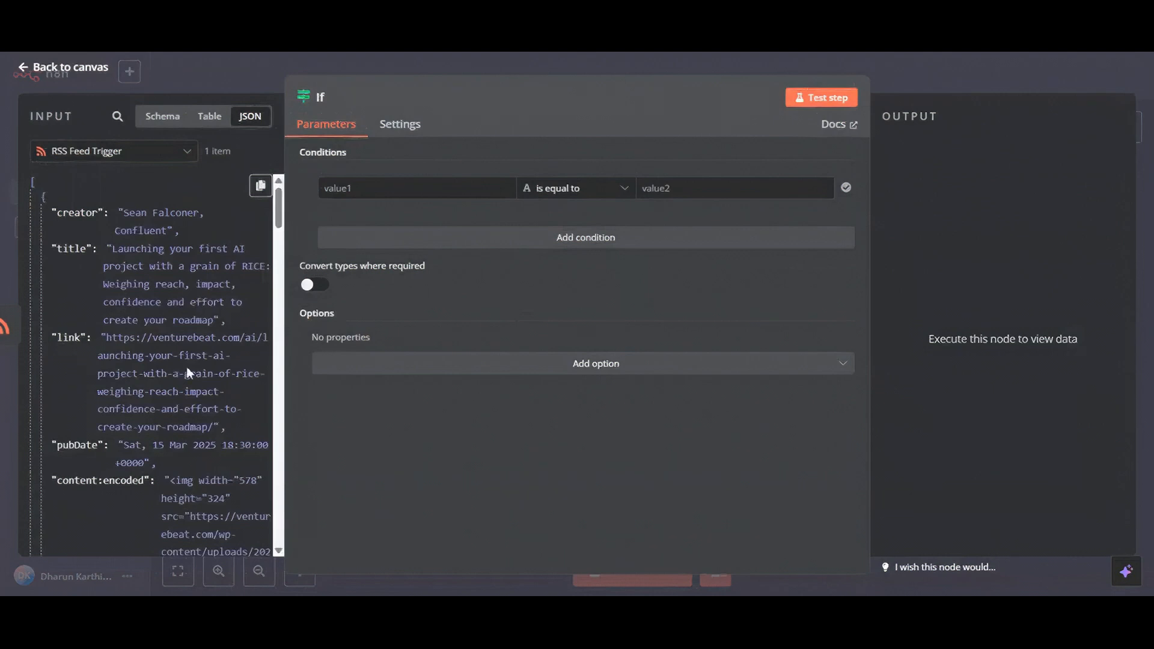
scroll(186, 367, "down", 10)
scroll(187, 367, "down", 9)
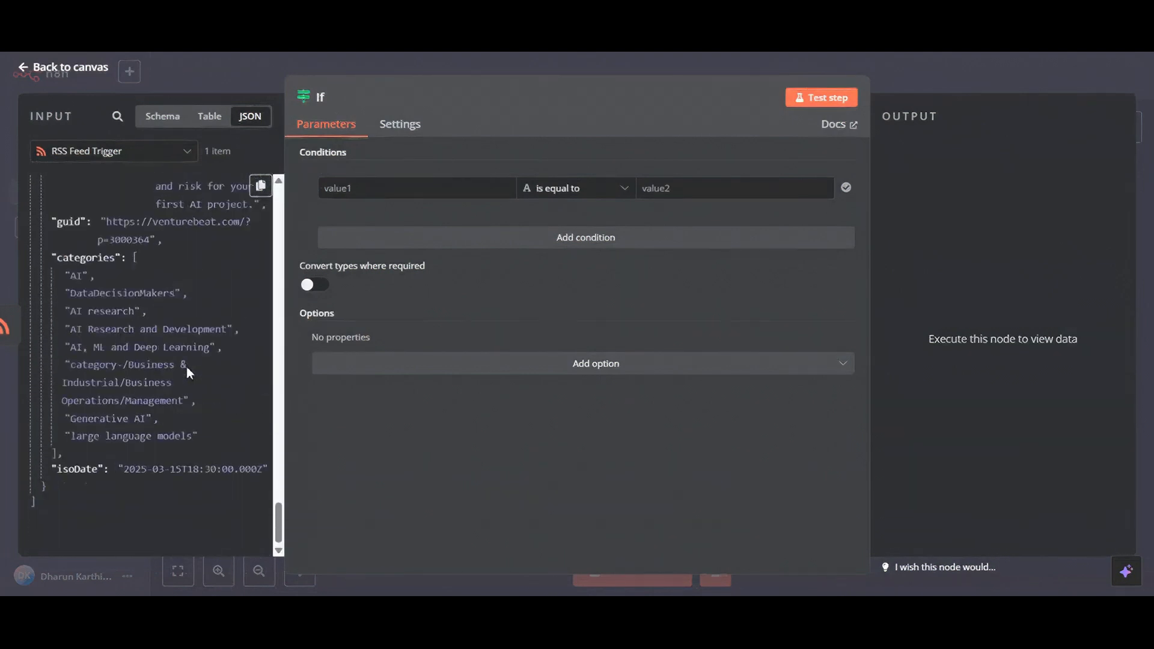
scroll(109, 404, "up", 3)
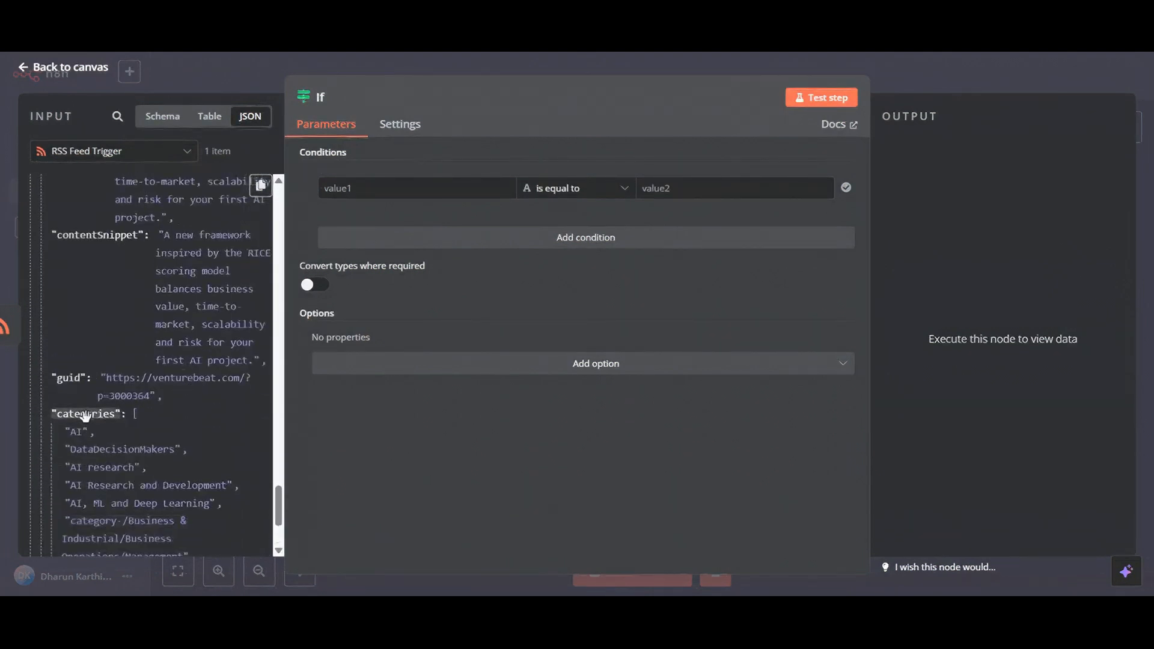
left_click_drag(85, 415, 373, 191)
Step: Set the If condition's operator to the Array type's contains and its comparison value to AI
left_click(588, 192)
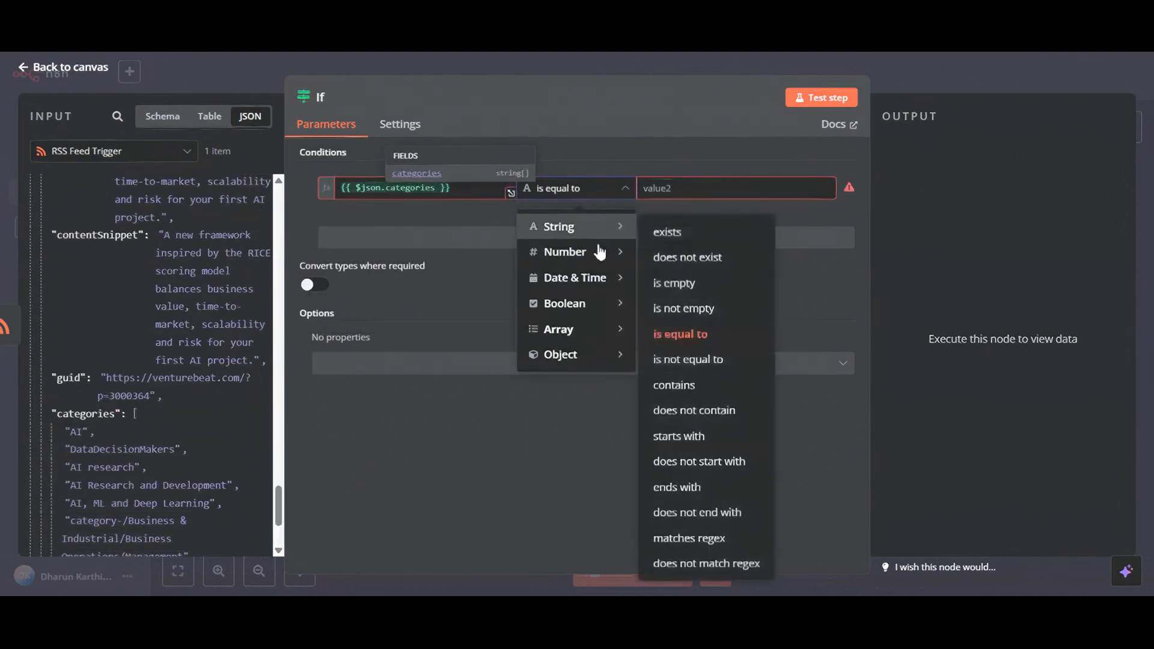
mouse_move(607, 331)
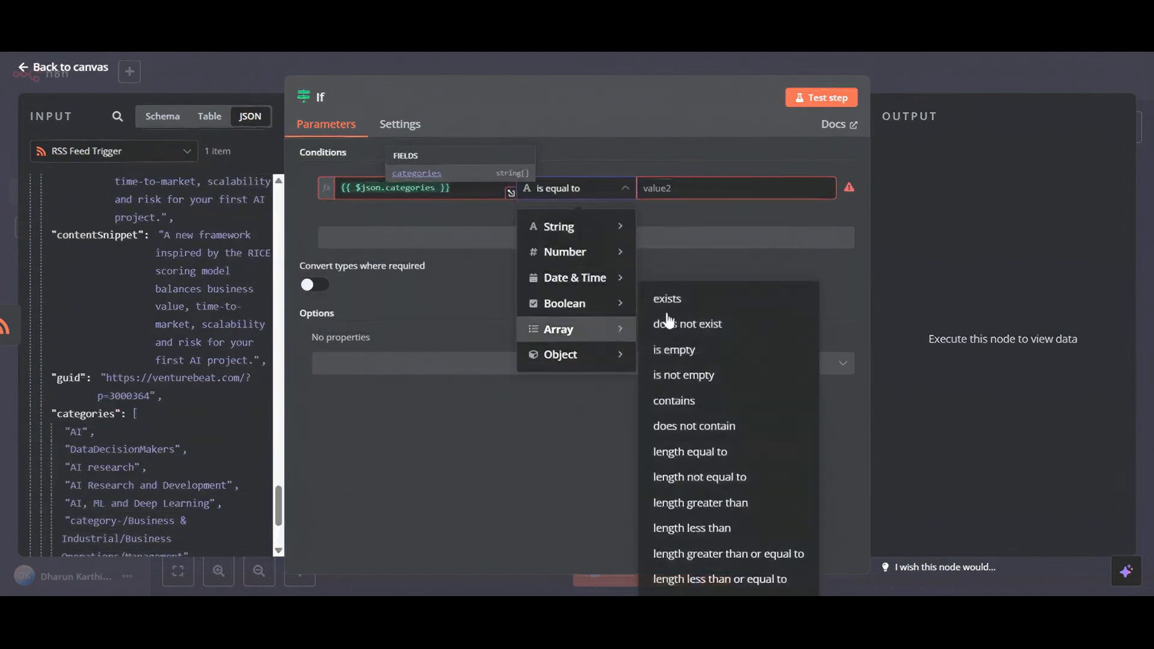
left_click(719, 400)
left_click(701, 191)
key("Caps_Lock")
type("AI")
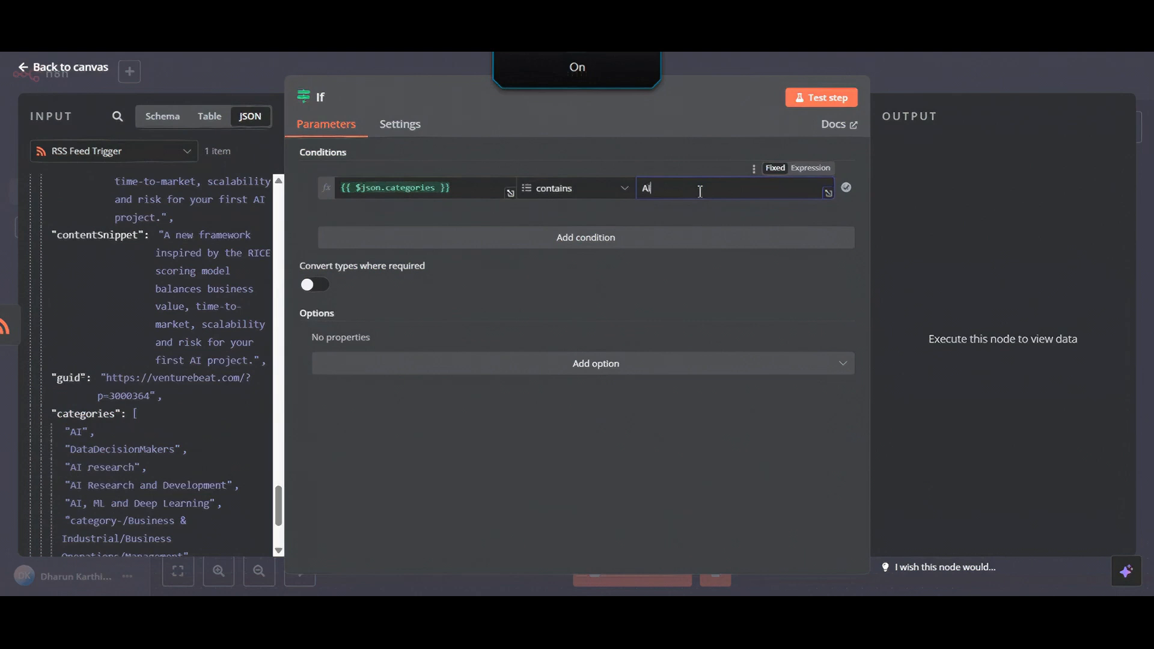
key("Caps_Lock")
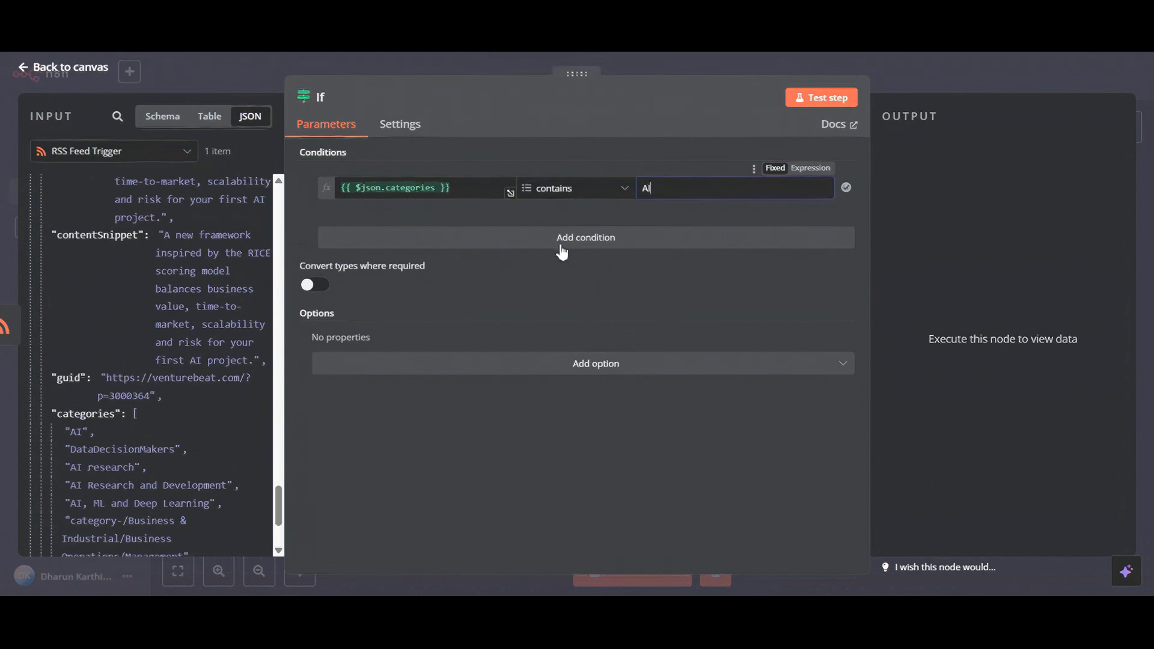
scroll(219, 410, "down", 3)
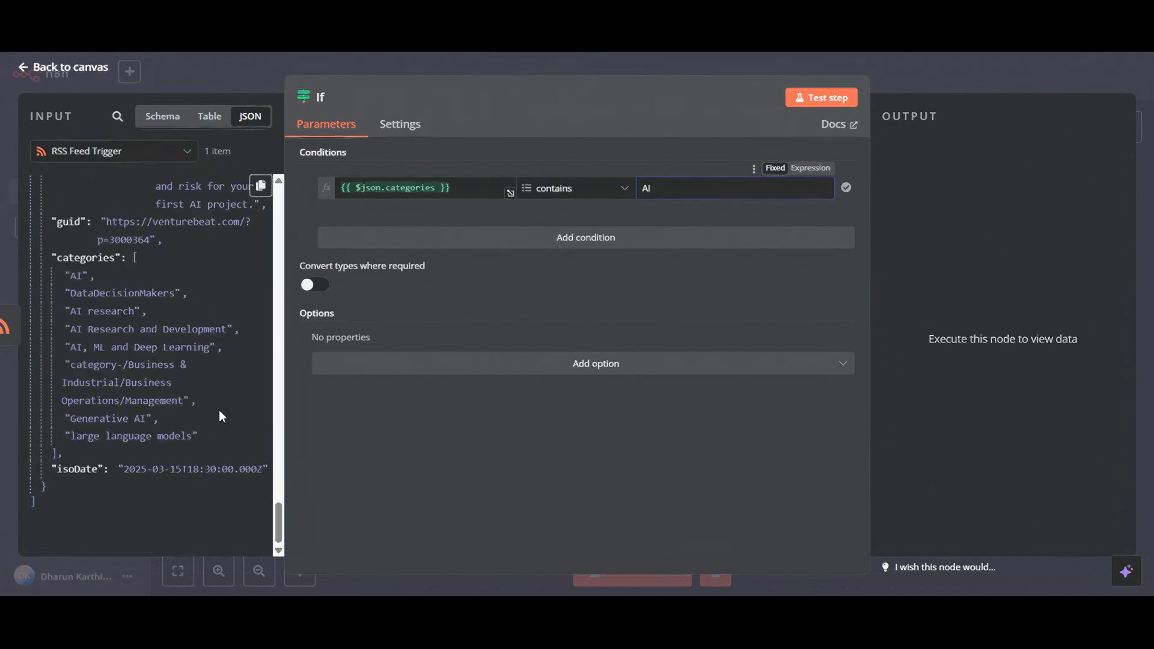
Step: Test the If node, check its False and True branch outputs, and return to the canvas
left_click(829, 98)
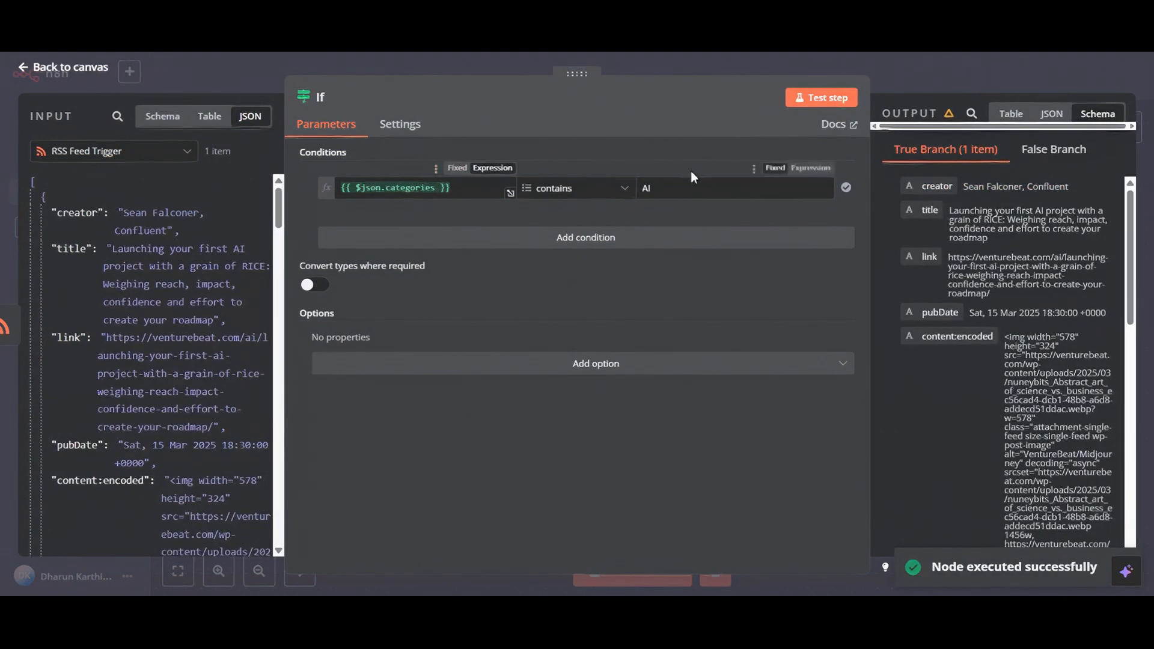
left_click(1060, 152)
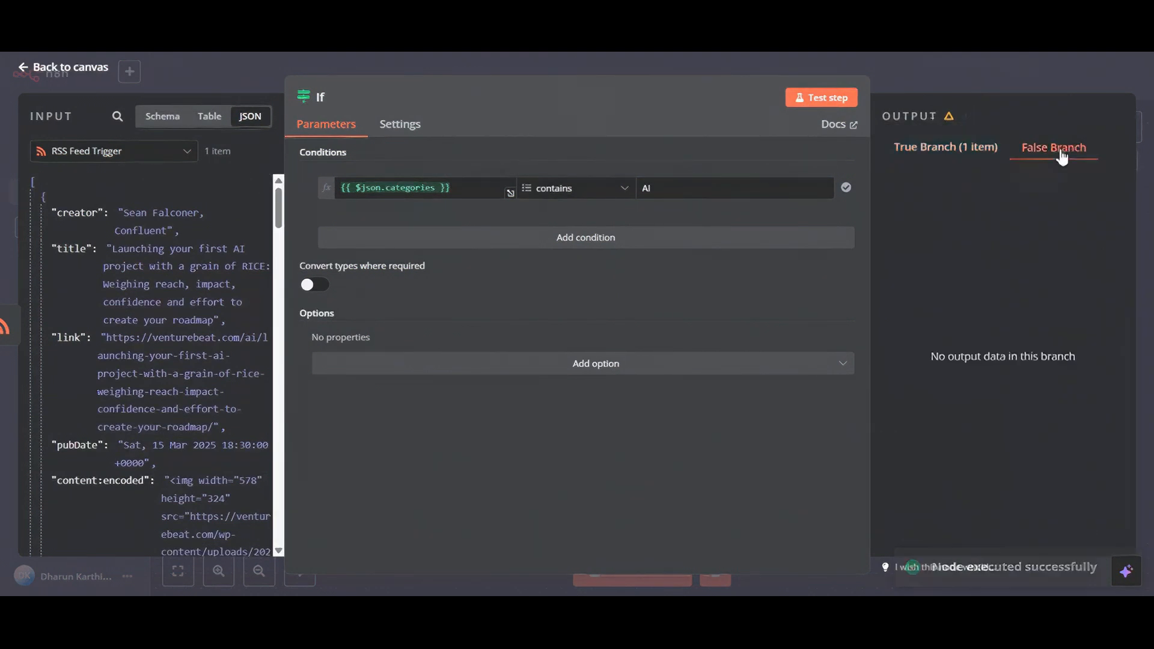
left_click(960, 160)
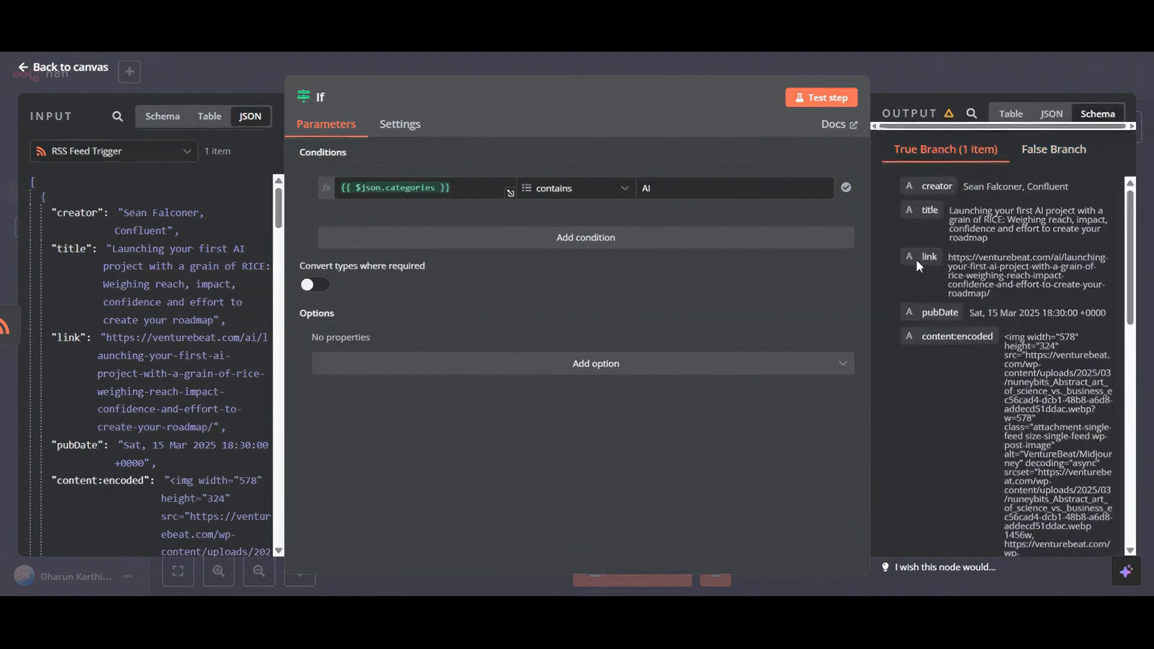
key("Escape")
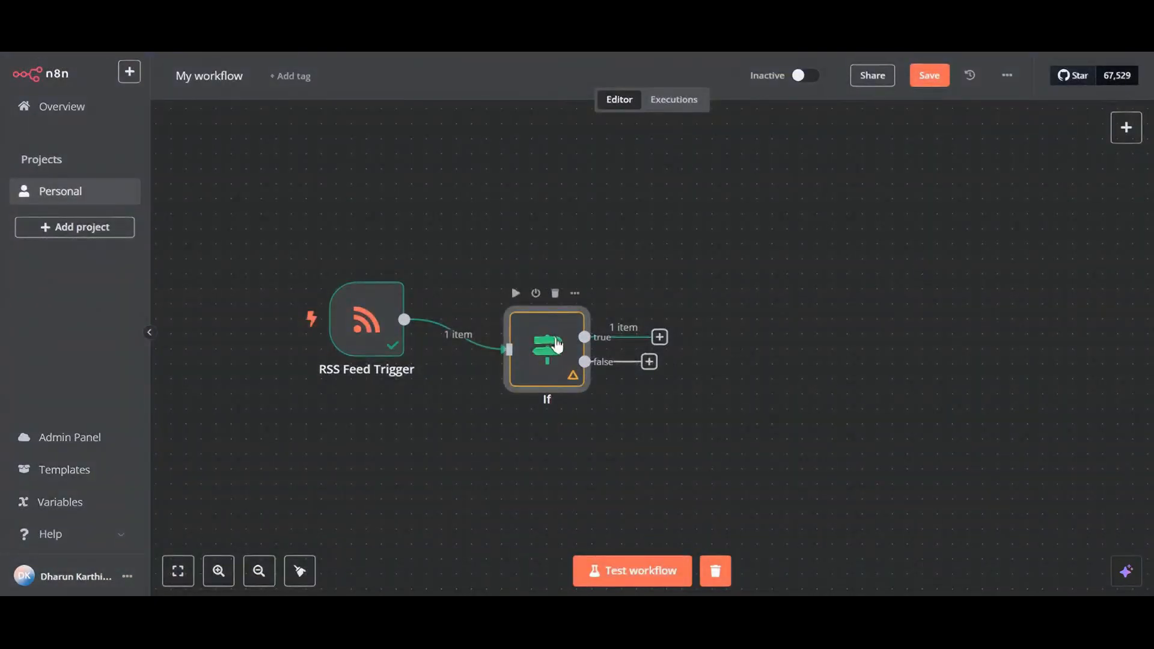
Step: Align the If node with the RSS Feed Trigger and add an OpenAI node with the Message a model action
left_click_drag(553, 344, 554, 314)
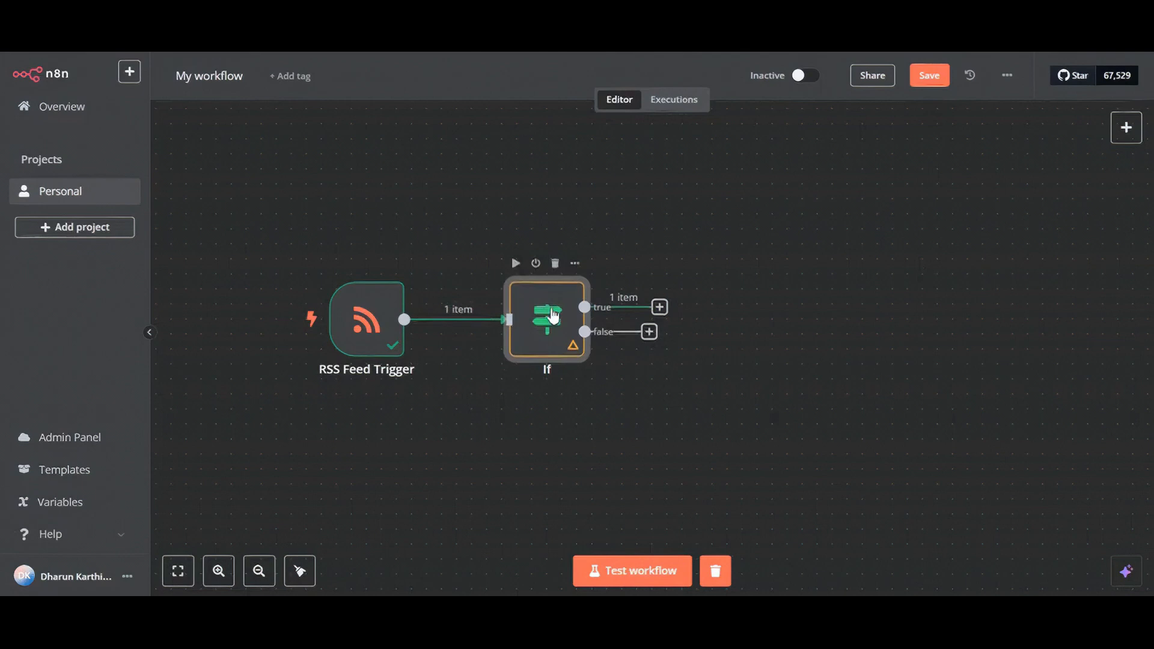
left_click(1116, 136)
type("openai")
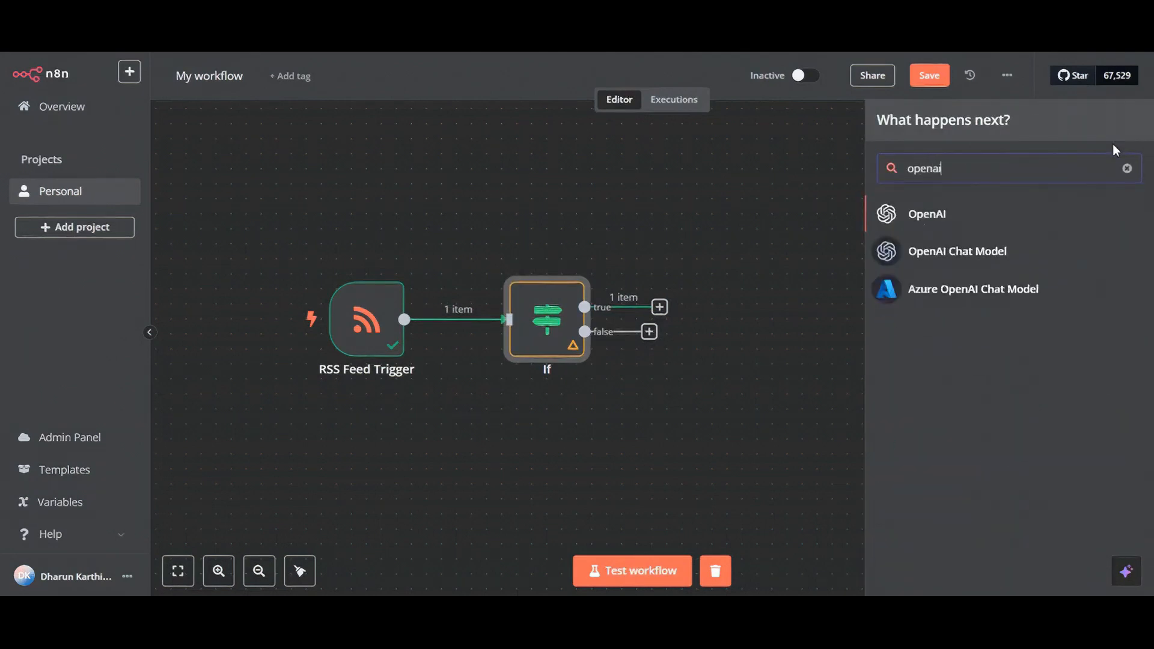
key("Return")
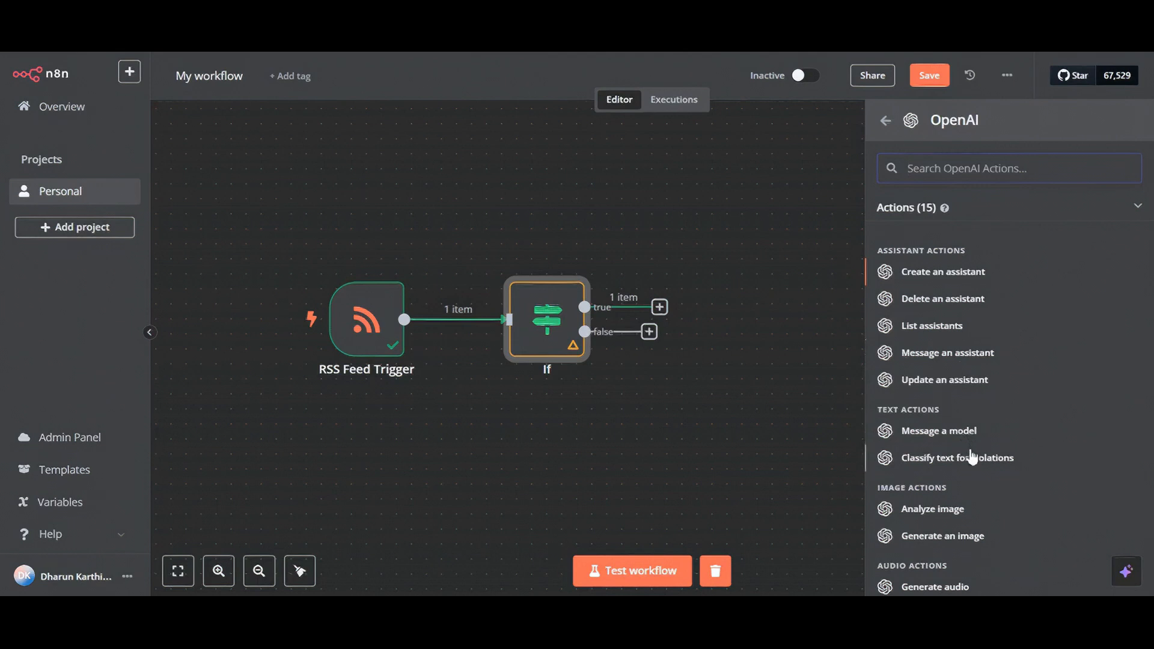
scroll(971, 456, "down", 1)
scroll(973, 457, "down", 5)
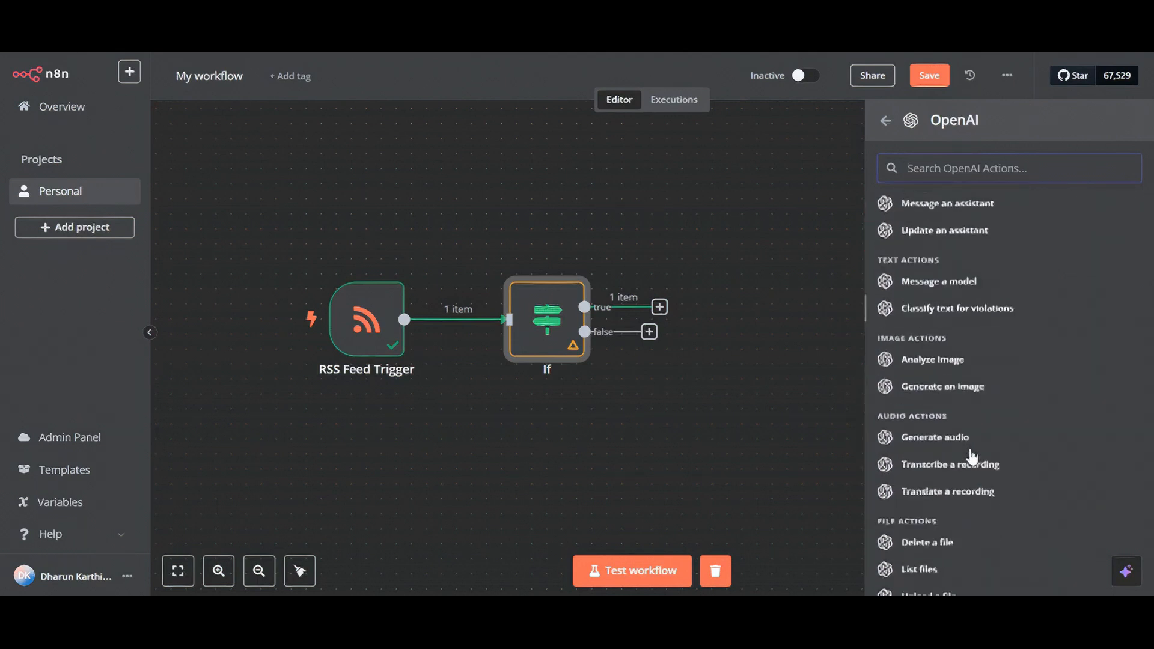
scroll(972, 457, "up", 4)
scroll(973, 457, "up", 2)
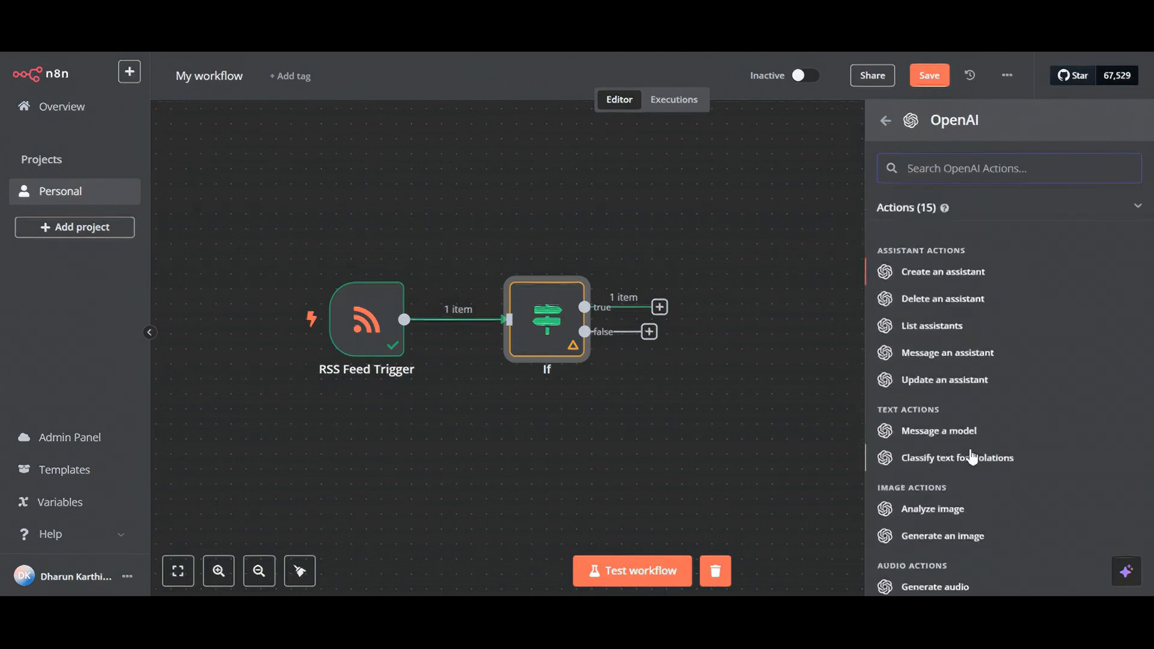
left_click(931, 437)
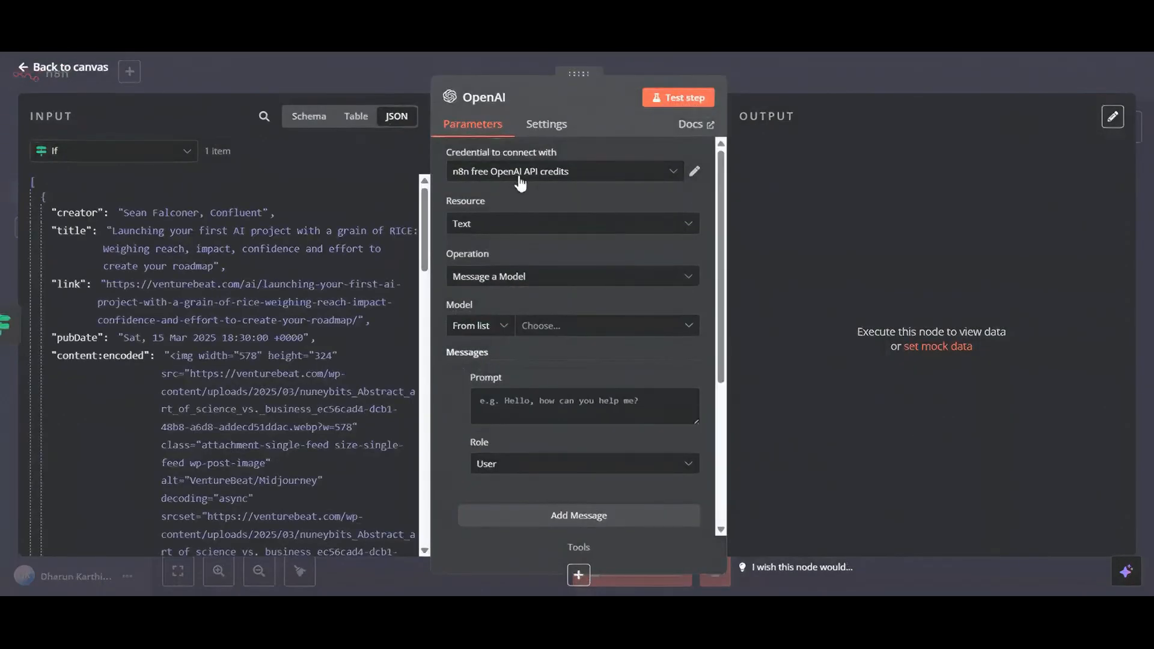
Step: Keep the Text resource and Message a Model operation in the OpenAI node, and set its model to GPT-4O-MINI
left_click(531, 235)
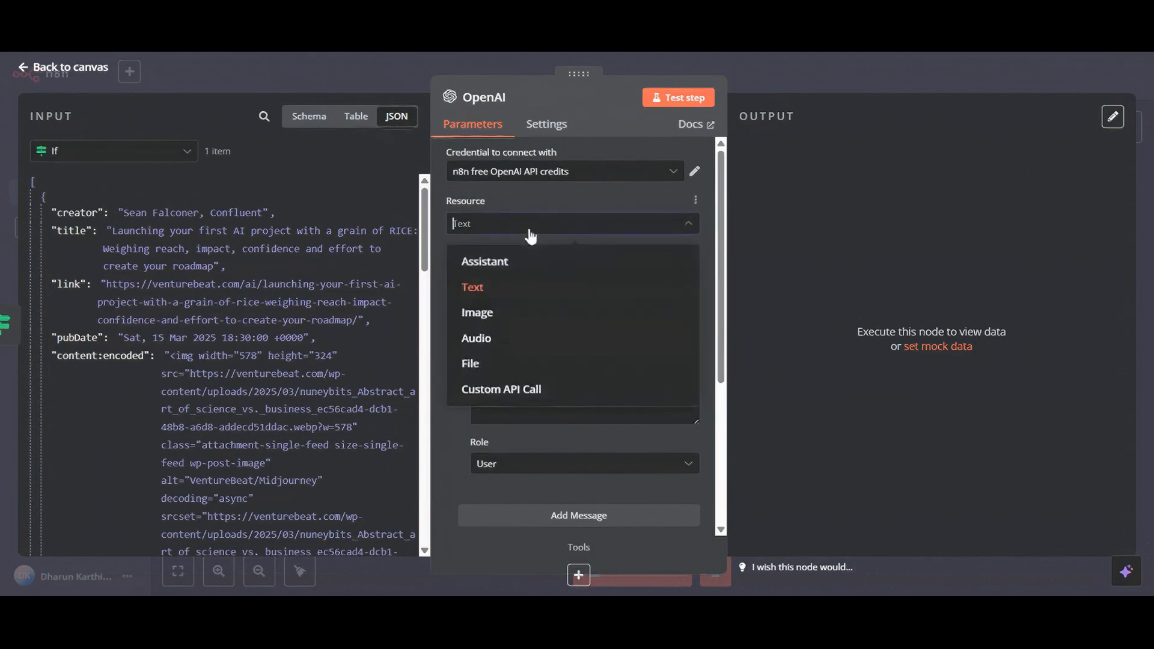
left_click(530, 235)
left_click(611, 279)
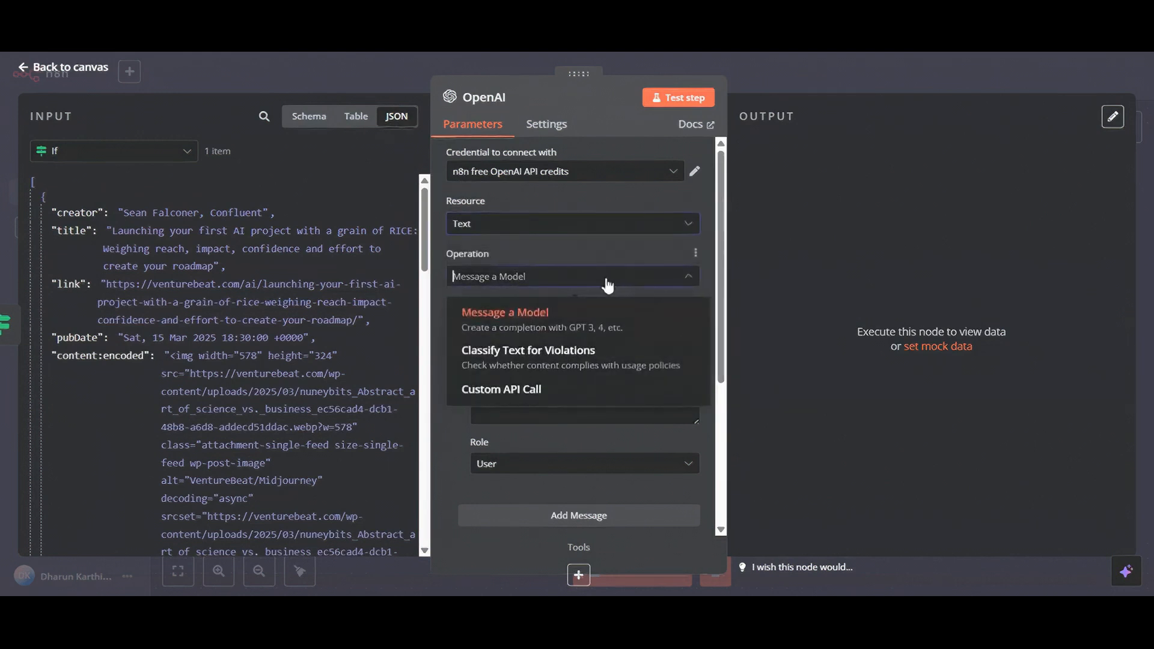
left_click(630, 335)
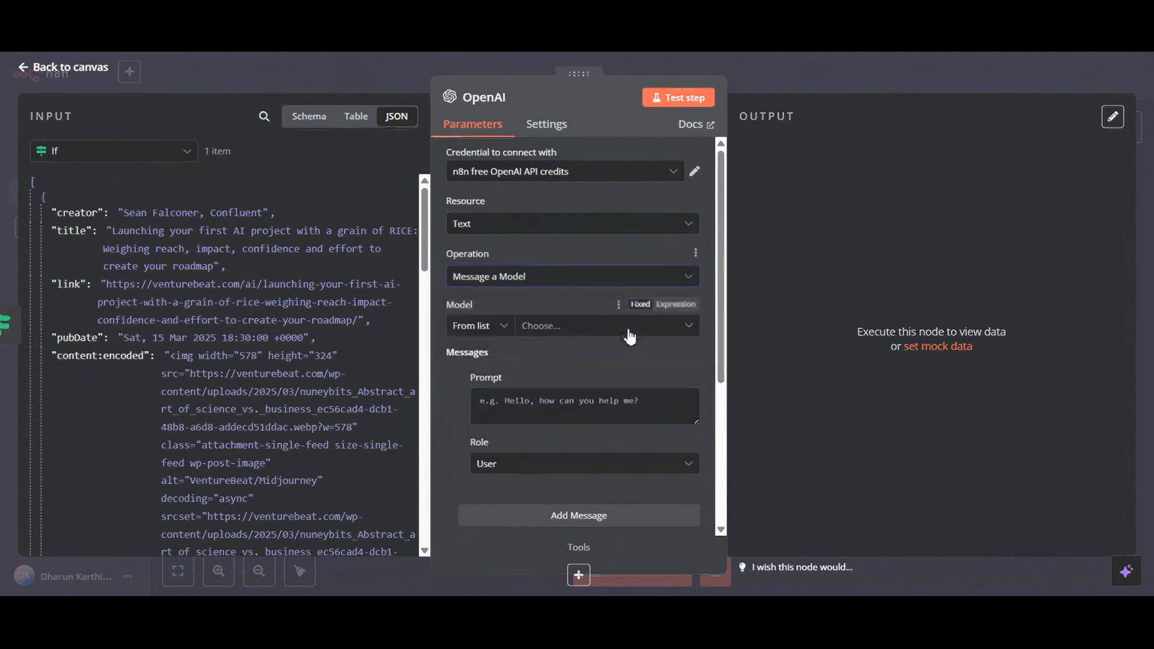
left_click(690, 283)
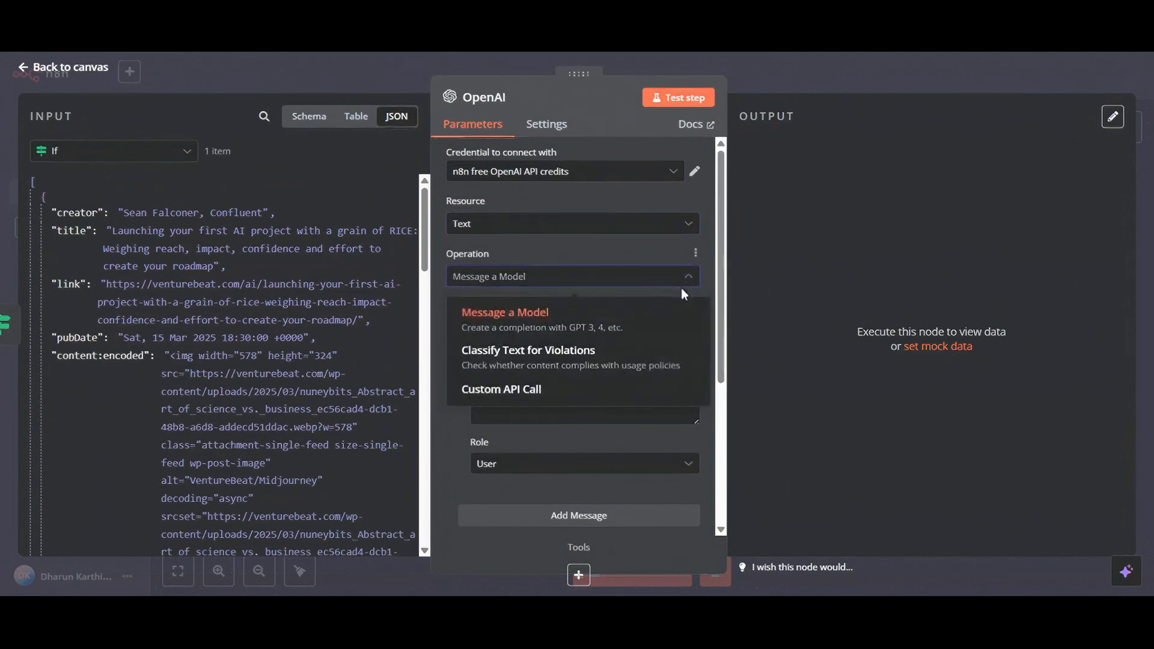
left_click(662, 317)
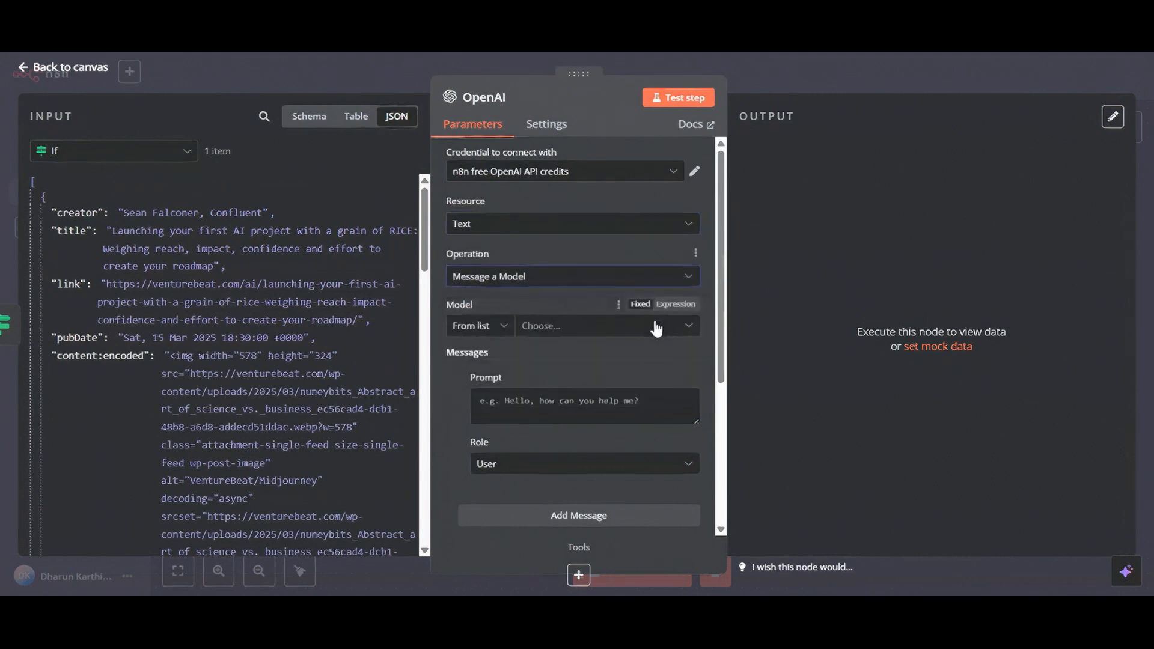
left_click(510, 326)
left_click(567, 328)
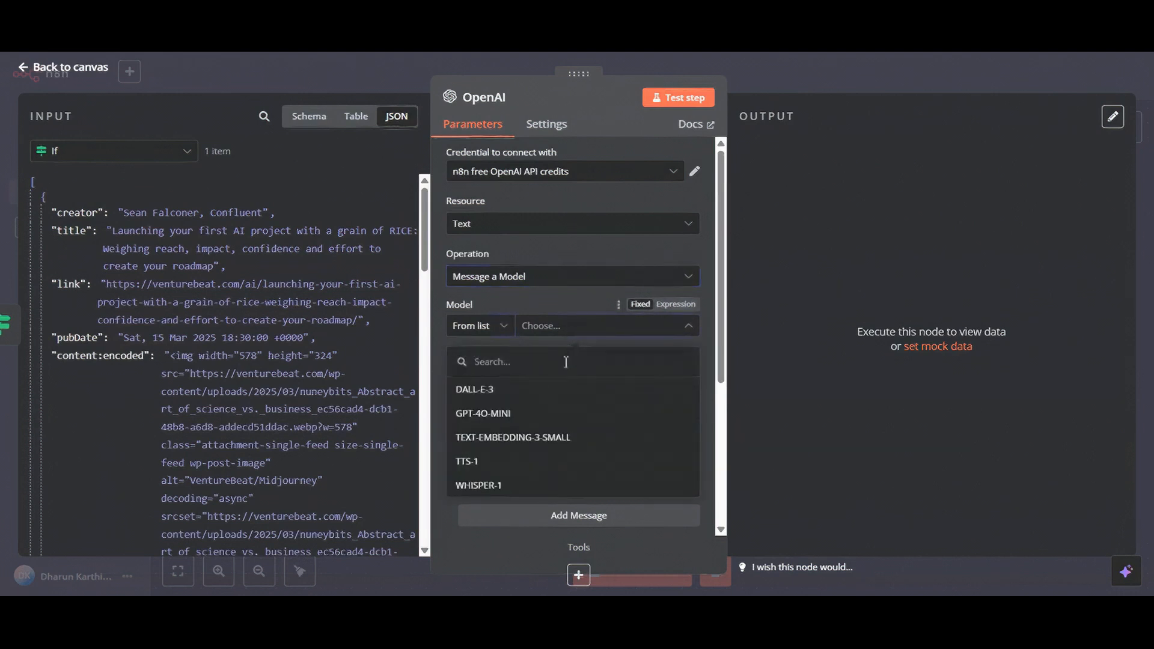
scroll(520, 385, "down", 2)
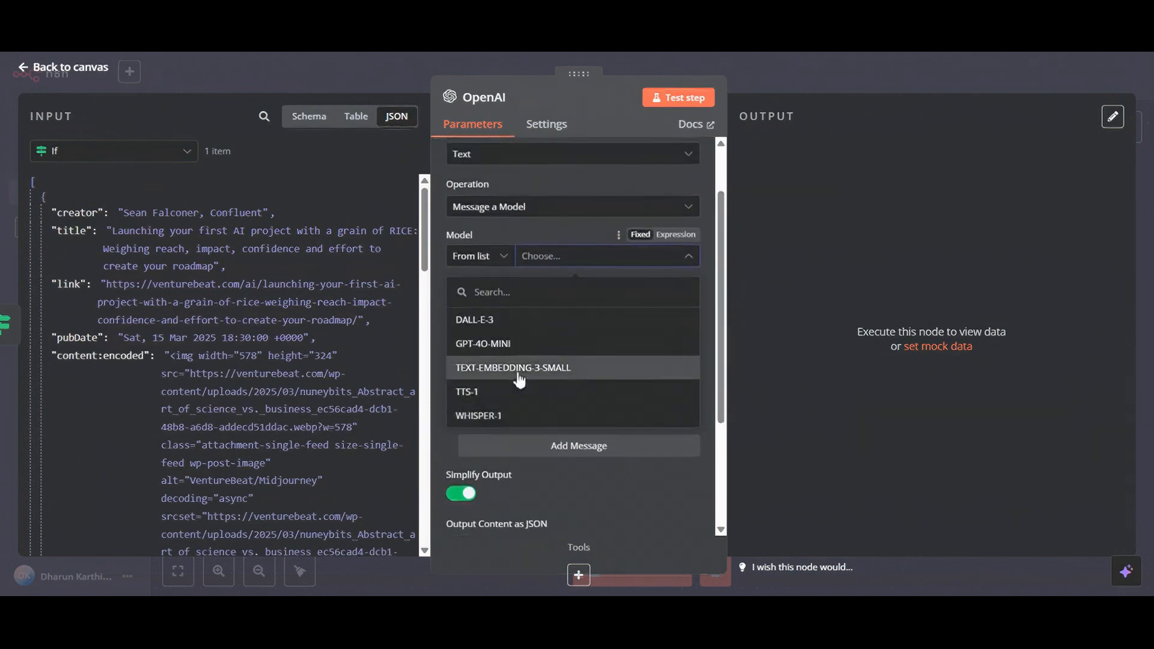
left_click(502, 354)
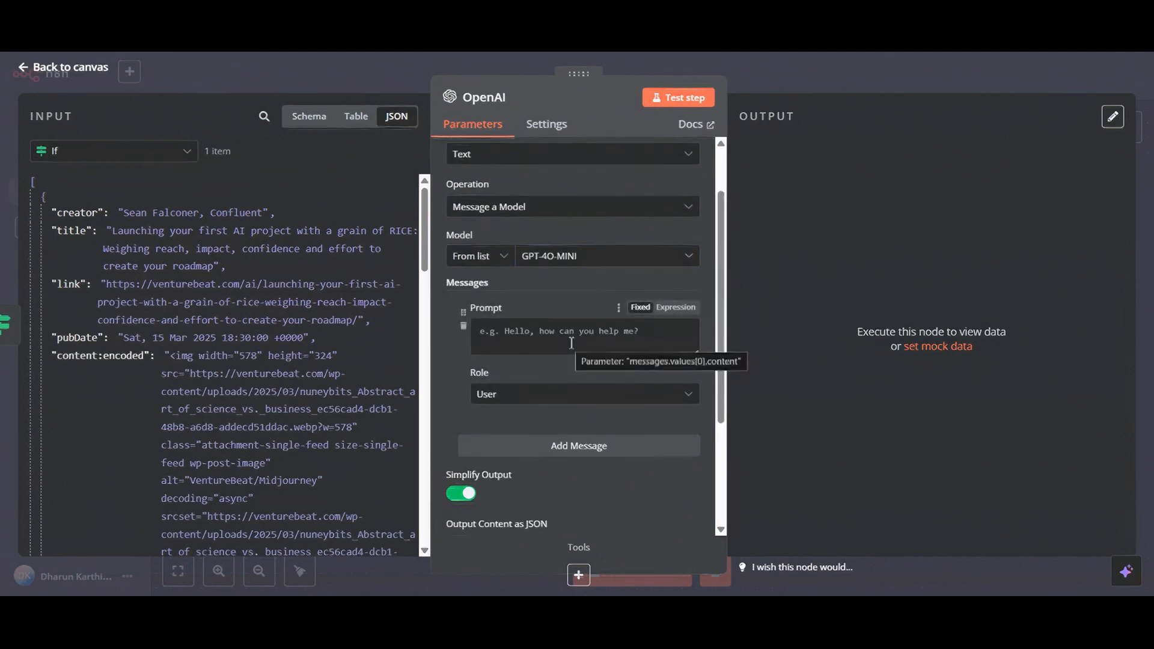
Step: Copy the whole prompt for a JSON object with linkedin_post and url keys from the Notepad note into the OpenAI message prompt
left_click(571, 343)
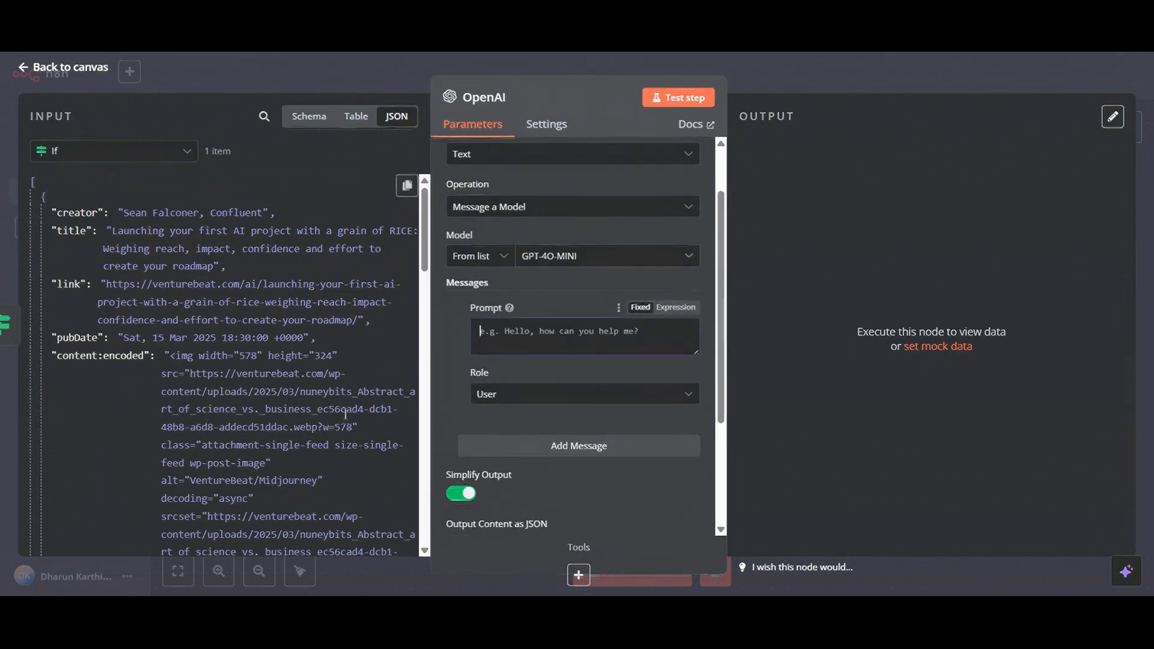
scroll(407, 186, "down", 4)
mouse_move(761, 611)
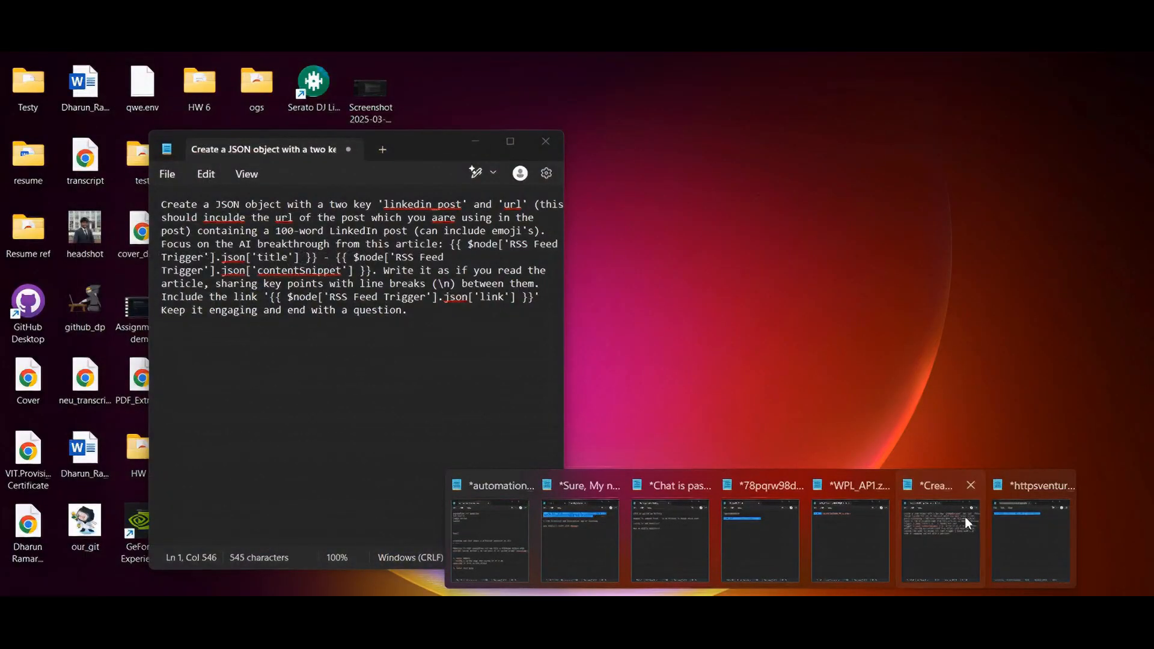
left_click(966, 518)
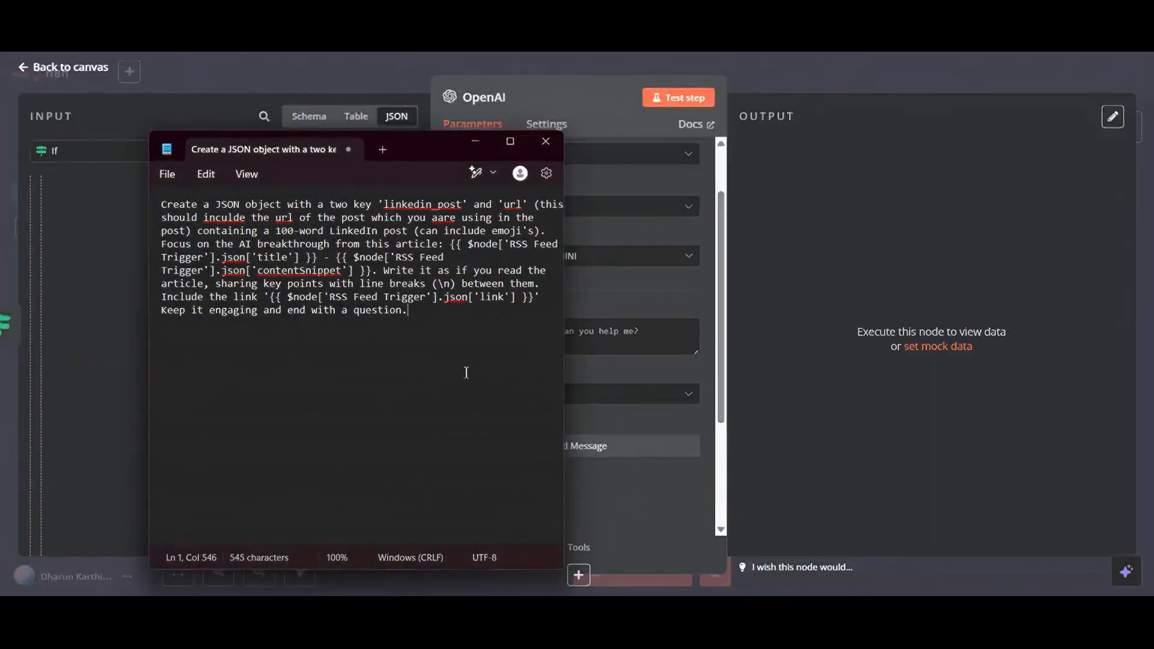
key("ctrl+a")
left_click(466, 372)
left_click_drag(428, 318, 157, 321)
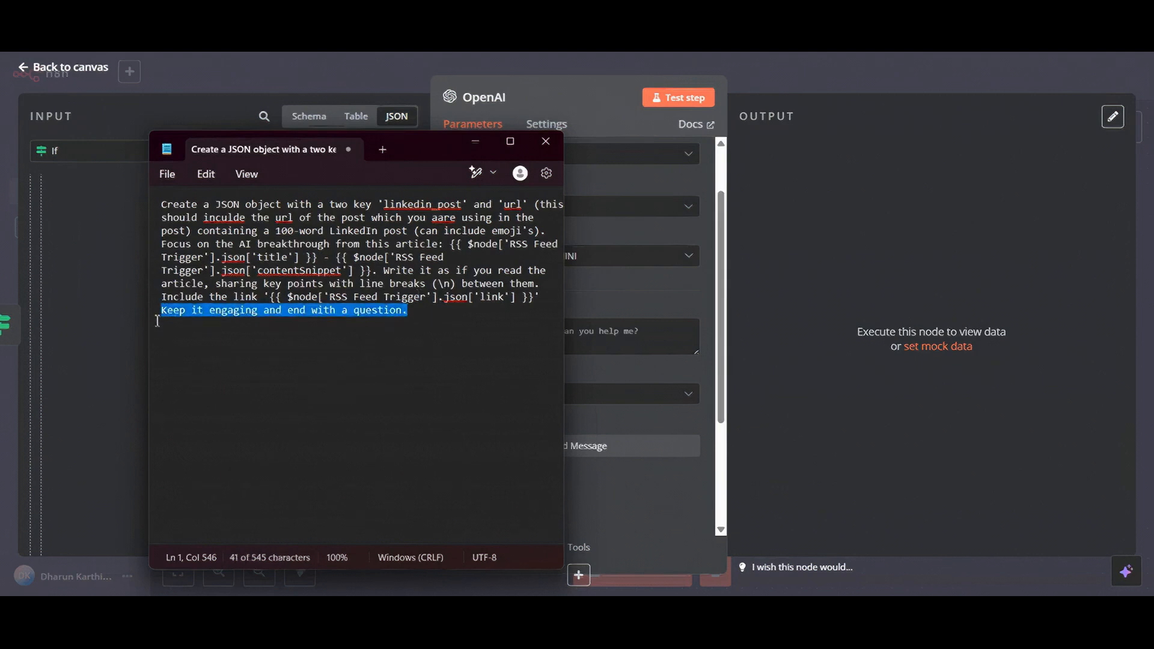
left_click(608, 341)
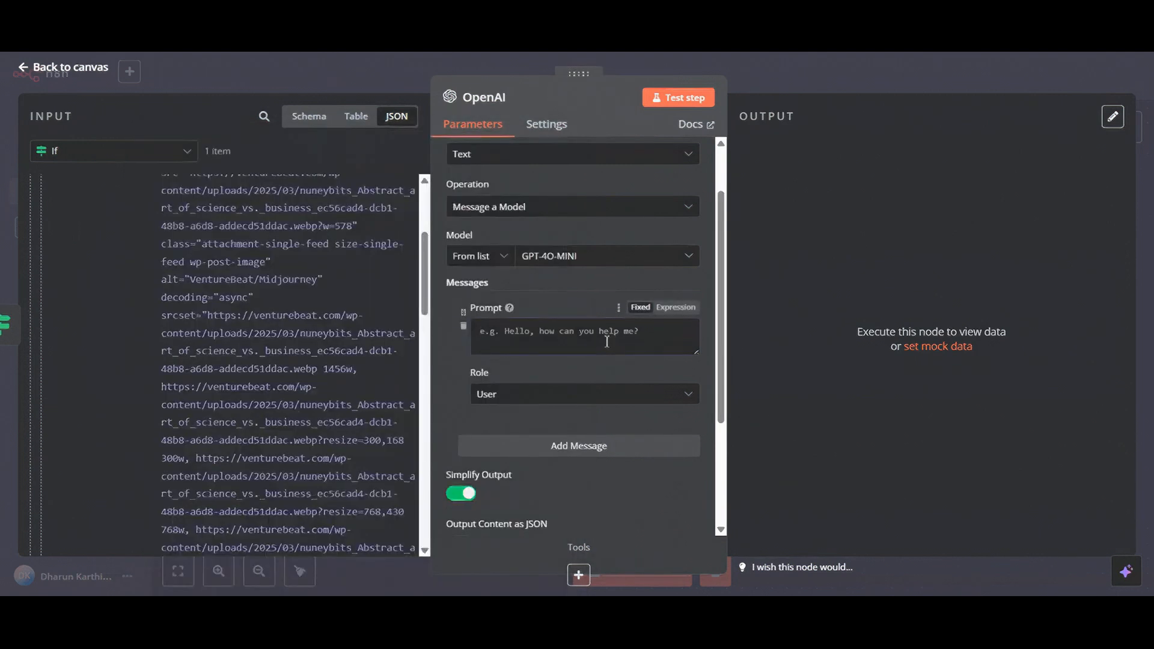
key("ctrl+v")
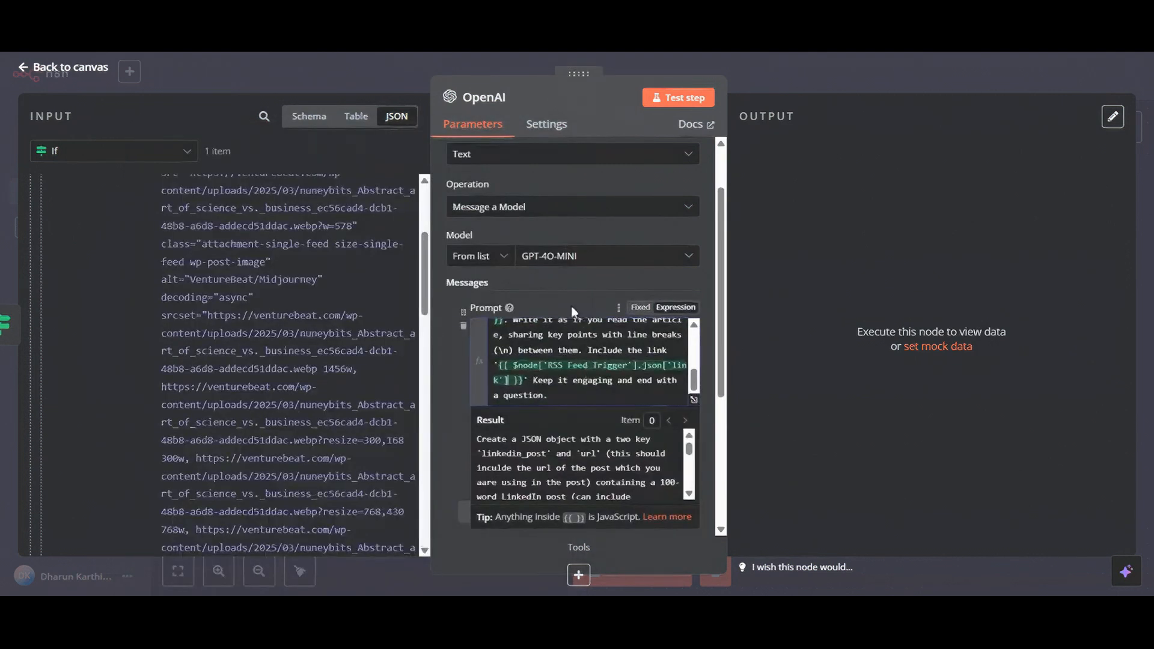
Step: Review the pasted prompt's expressions and examine the If node's input data in JSON and table form, including the link, content and snippet fields
scroll(586, 365, "up", 5)
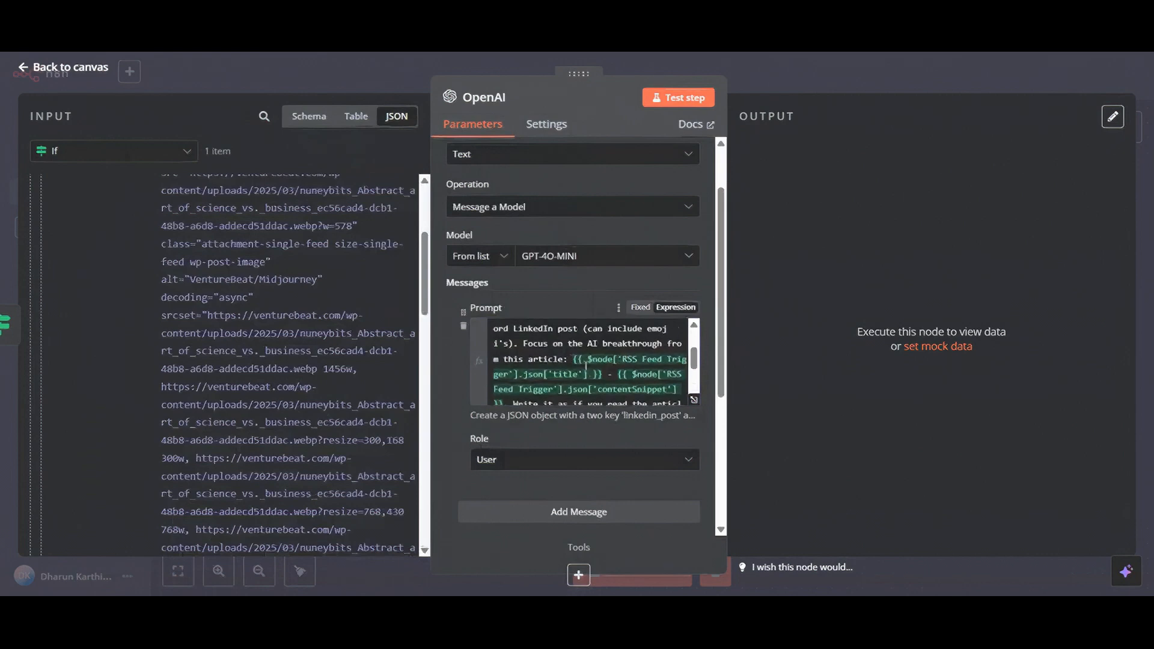
scroll(286, 355, "down", 10)
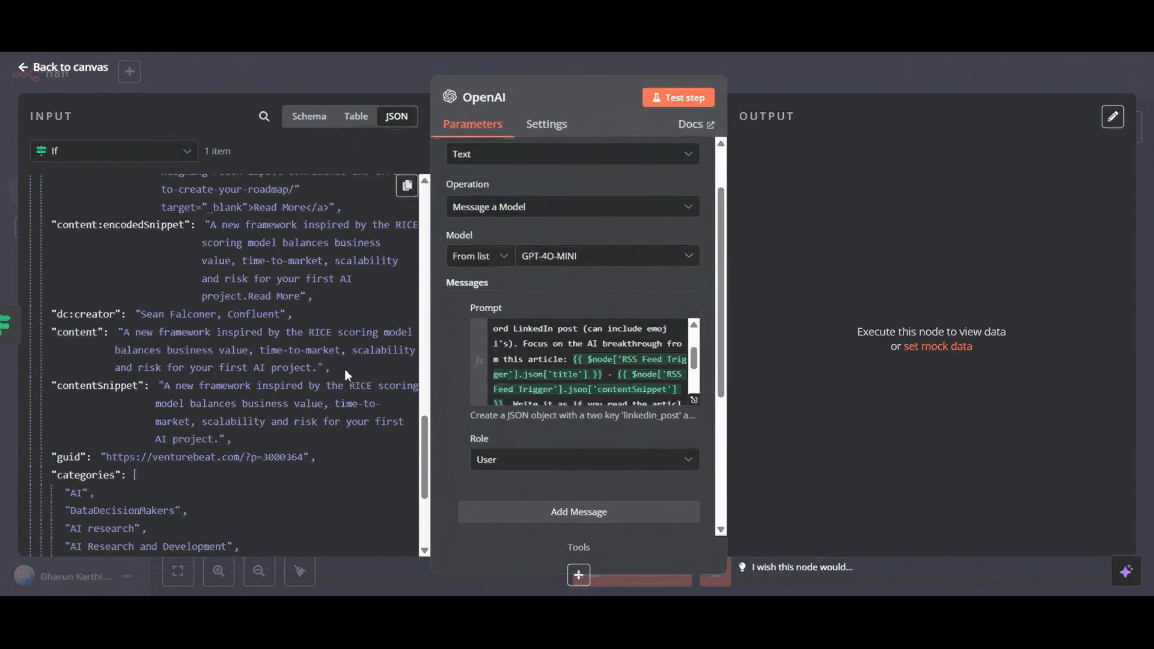
left_click(355, 117)
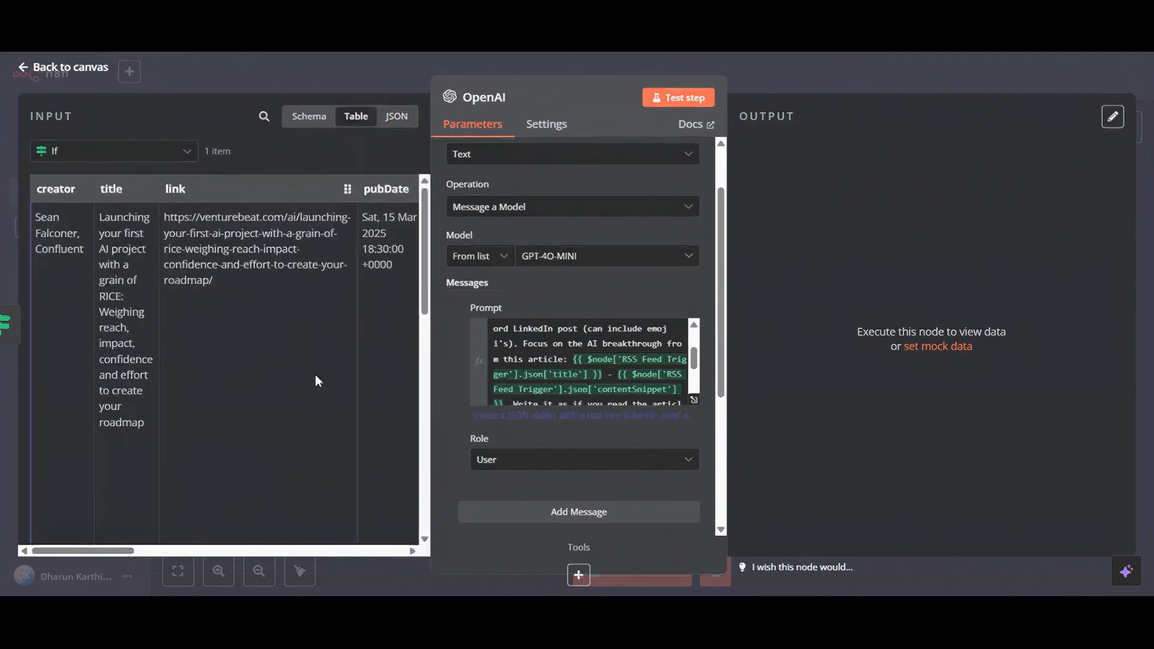
scroll(315, 377, "right", 2)
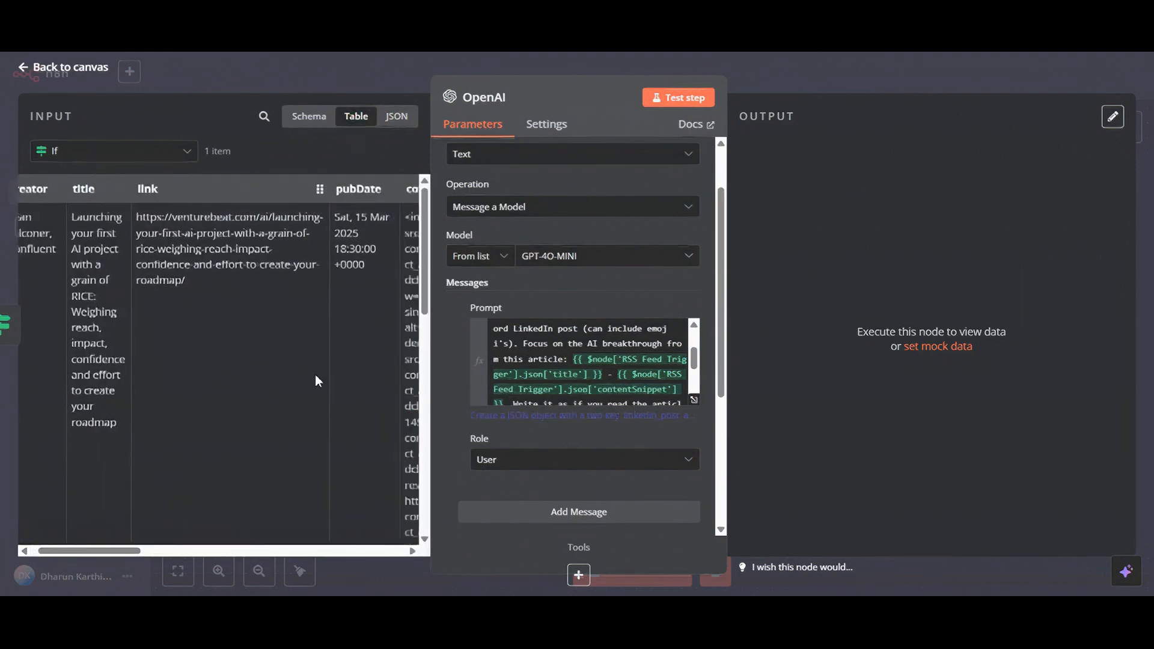
scroll(315, 374, "right", 10)
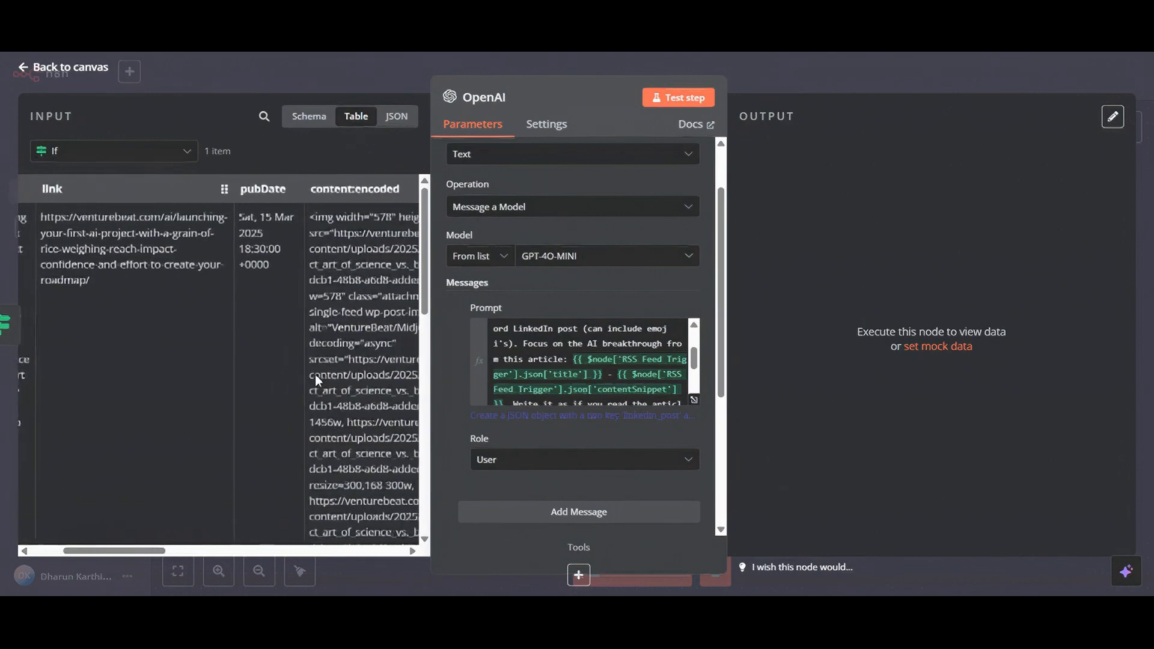
scroll(319, 377, "right", 10)
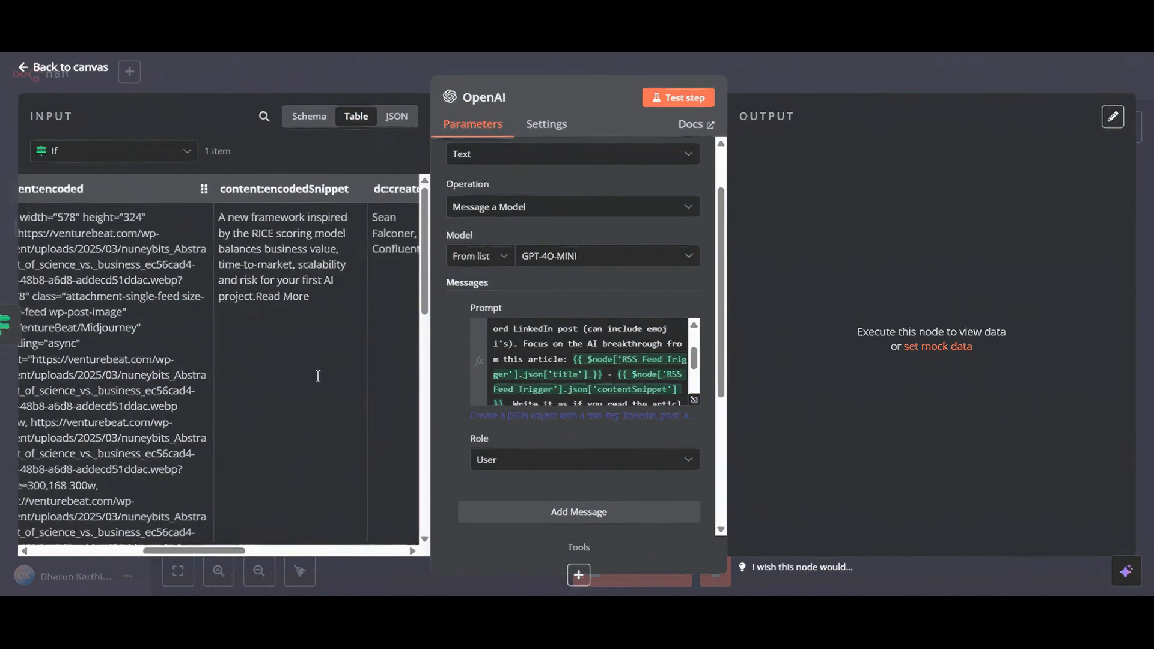
scroll(222, 397, "left", 7)
scroll(223, 398, "down", 5)
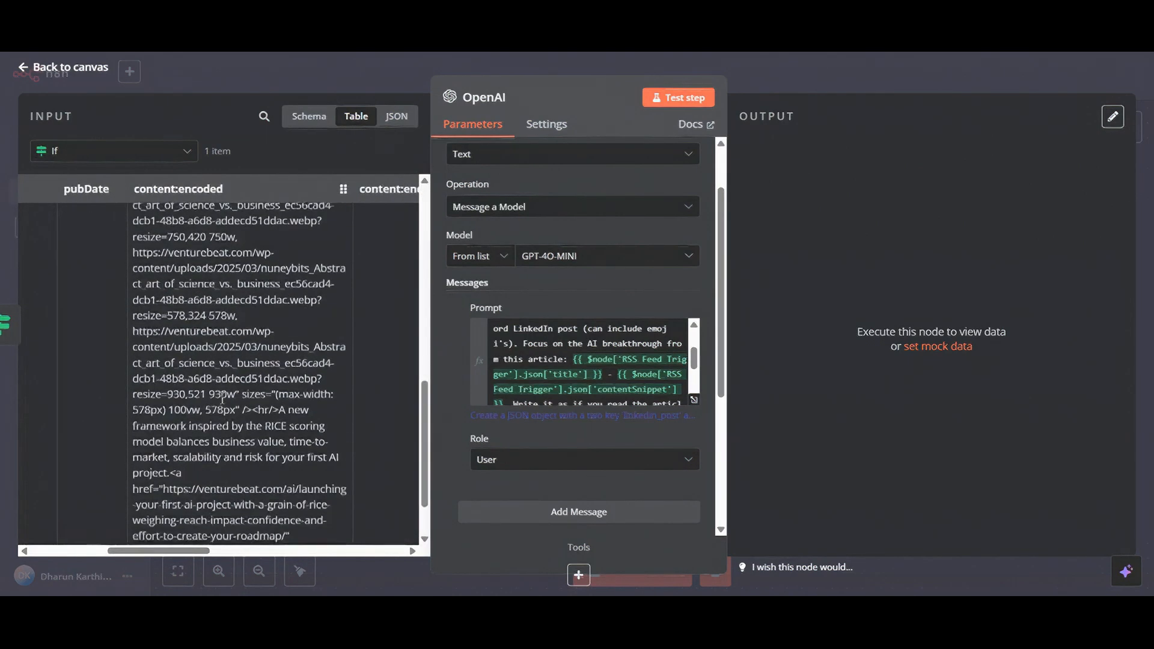
scroll(222, 398, "up", 5)
scroll(222, 398, "right", 7)
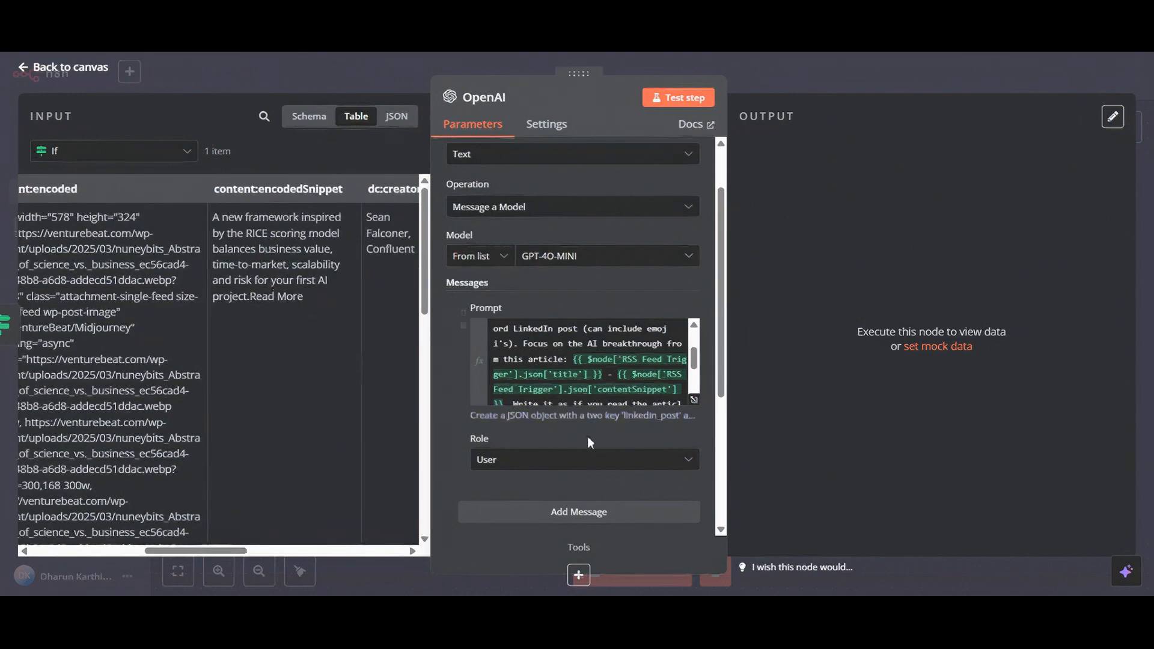
Step: Enable Output Content as JSON and disable Simplify Output in the OpenAI node
scroll(587, 436, "down", 4)
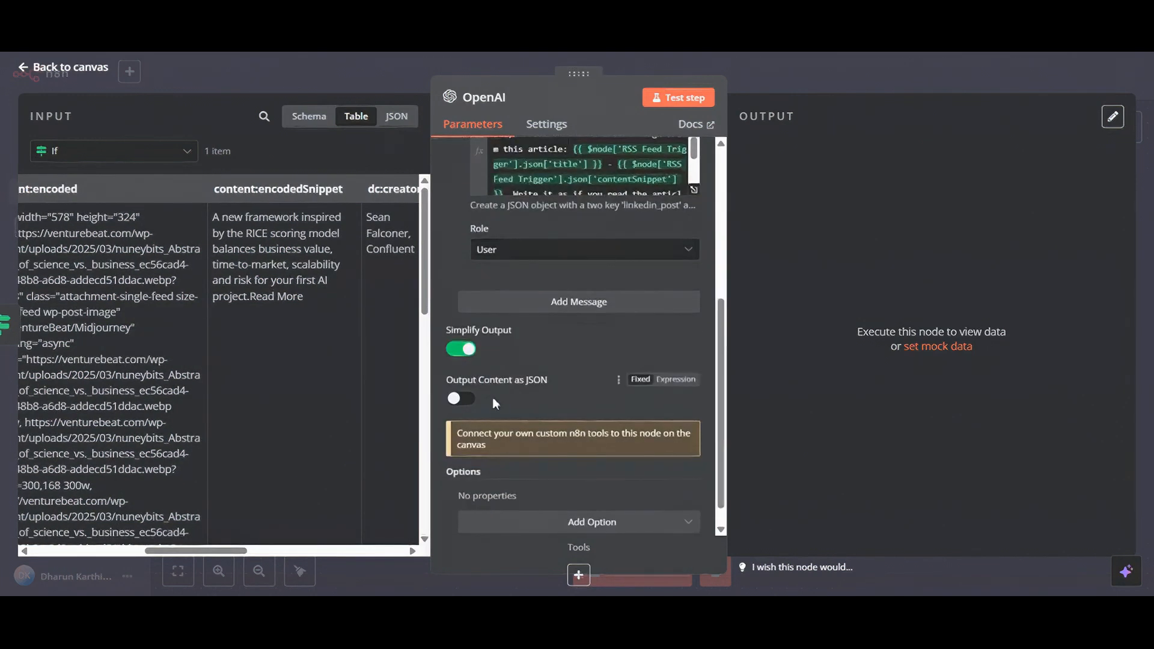
left_click(460, 400)
left_click(461, 350)
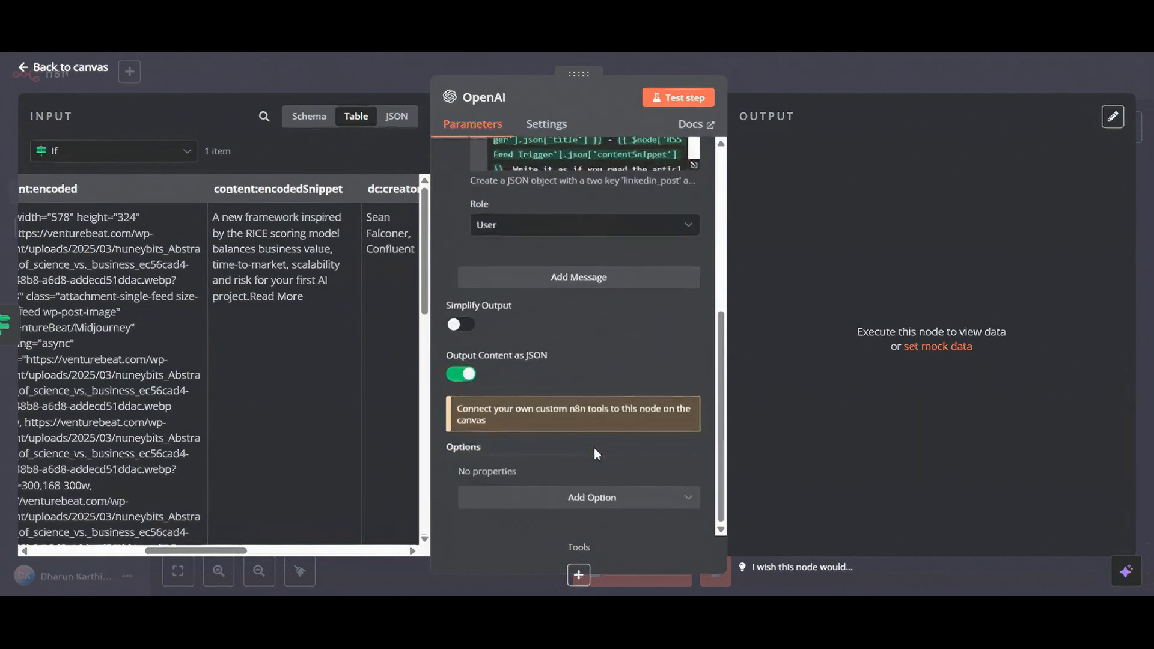
scroll(595, 449, "up", 5)
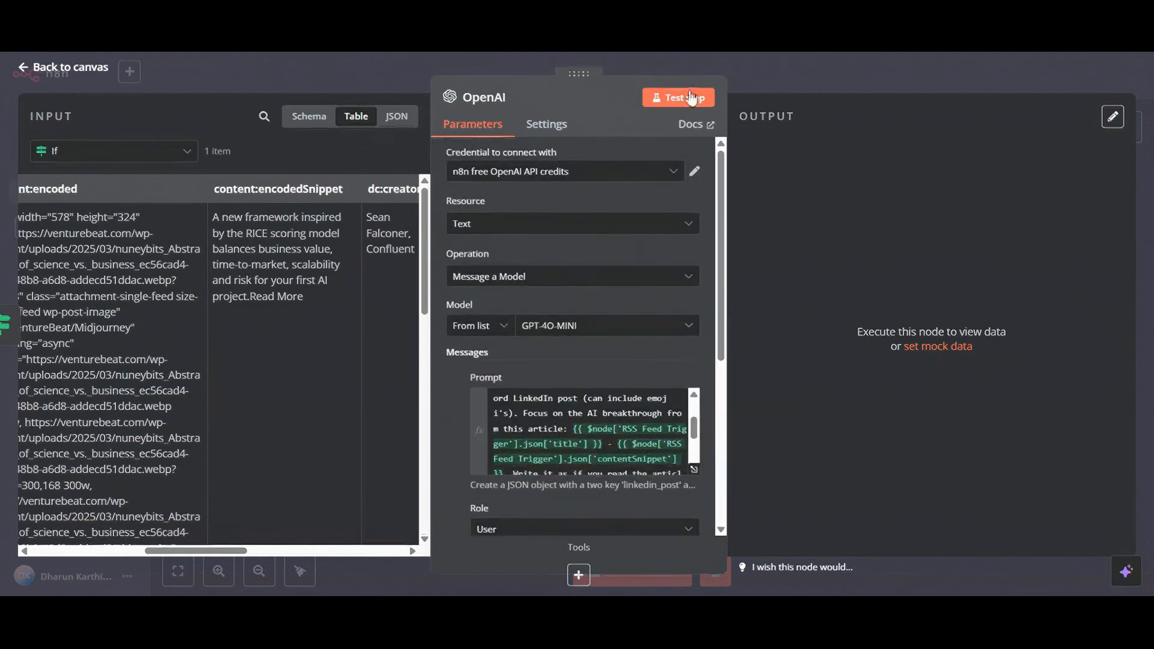
Step: Test the OpenAI node, check the generated linkedin_post and url in its output, and return to the canvas
left_click(682, 101)
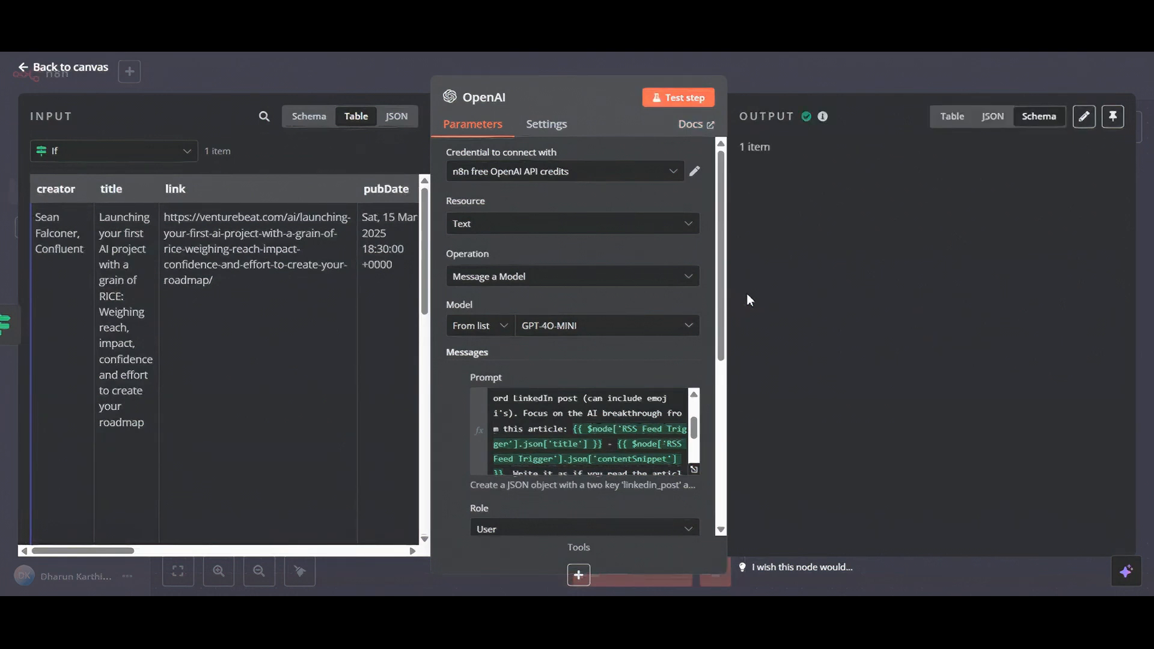
scroll(789, 342, "down", 2)
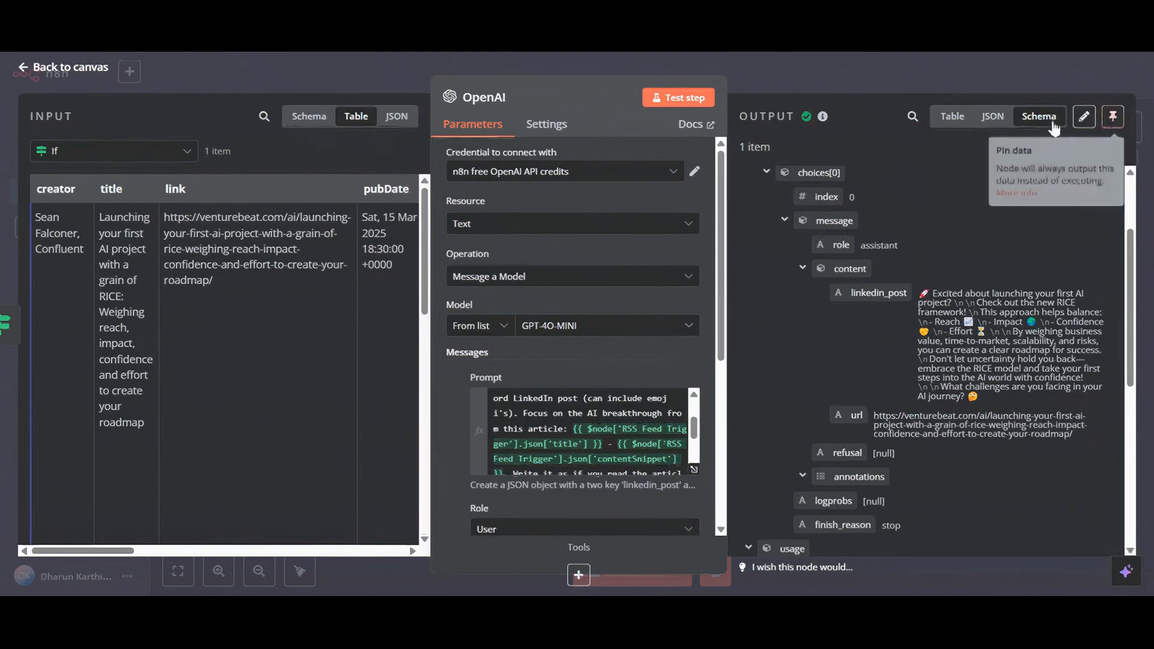
key("Escape")
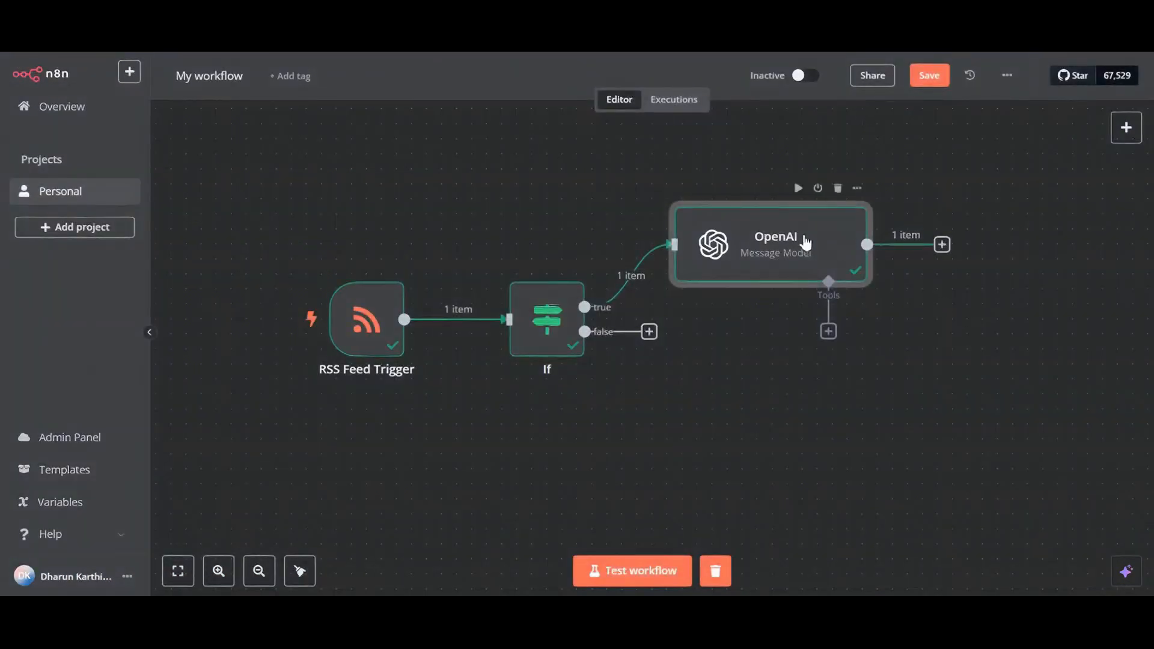
Step: Align the OpenAI node with the If node and add a LinkedIn node with the Create a post action
left_click_drag(804, 240, 803, 300)
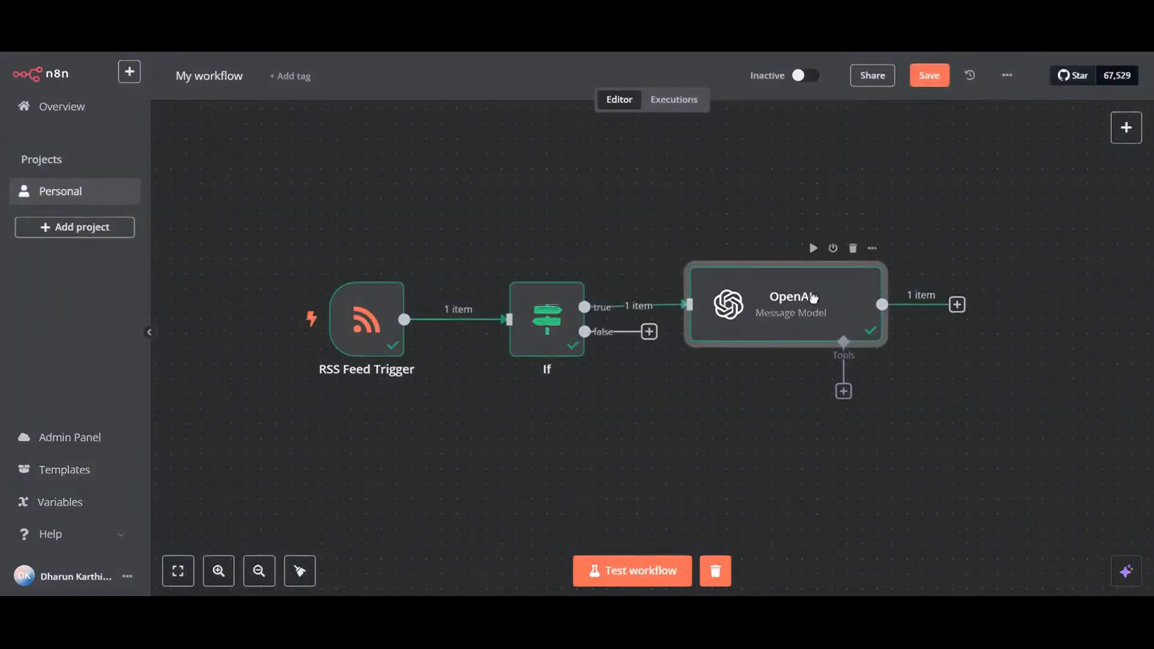
left_click(1126, 128)
type("link")
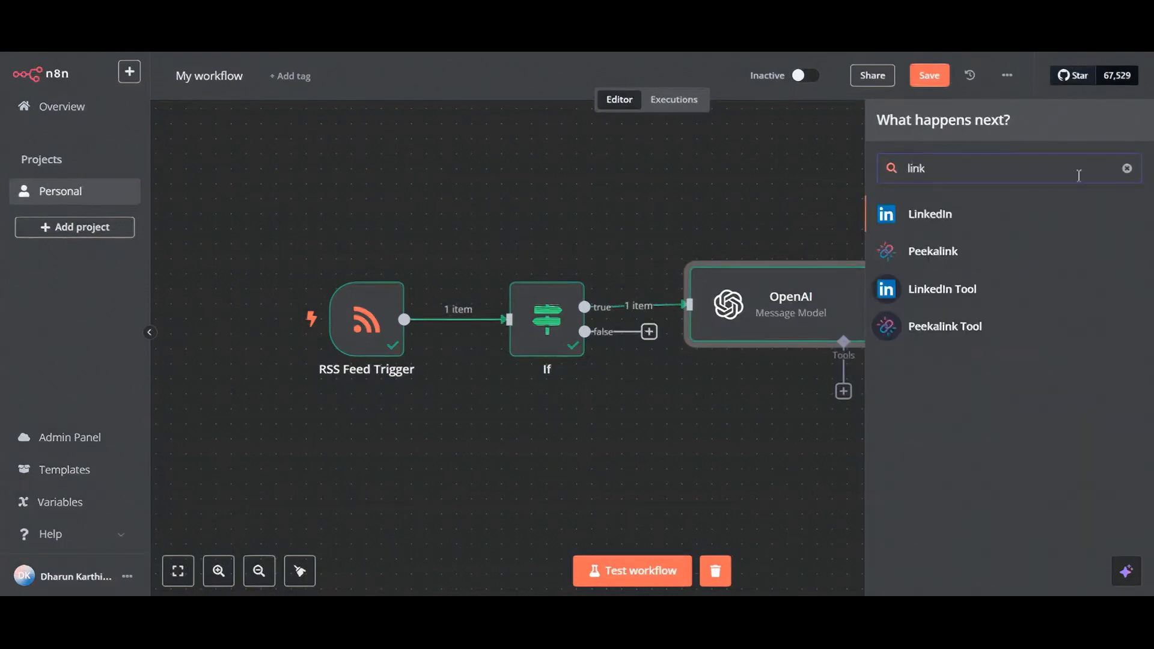
left_click(1048, 224)
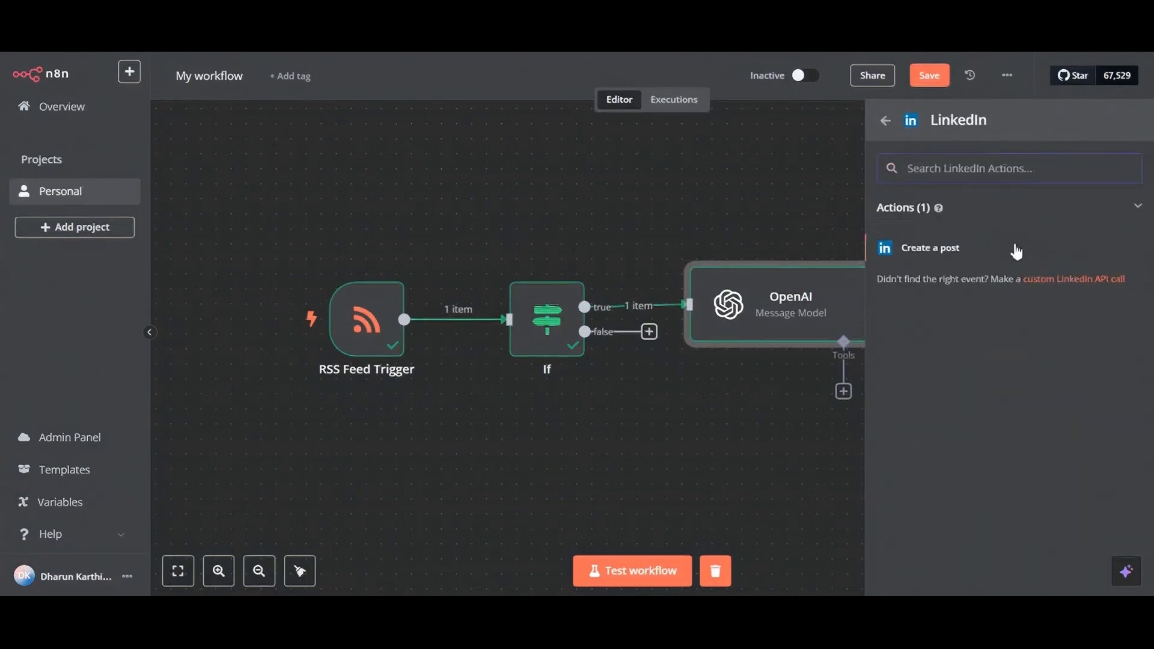
left_click(911, 236)
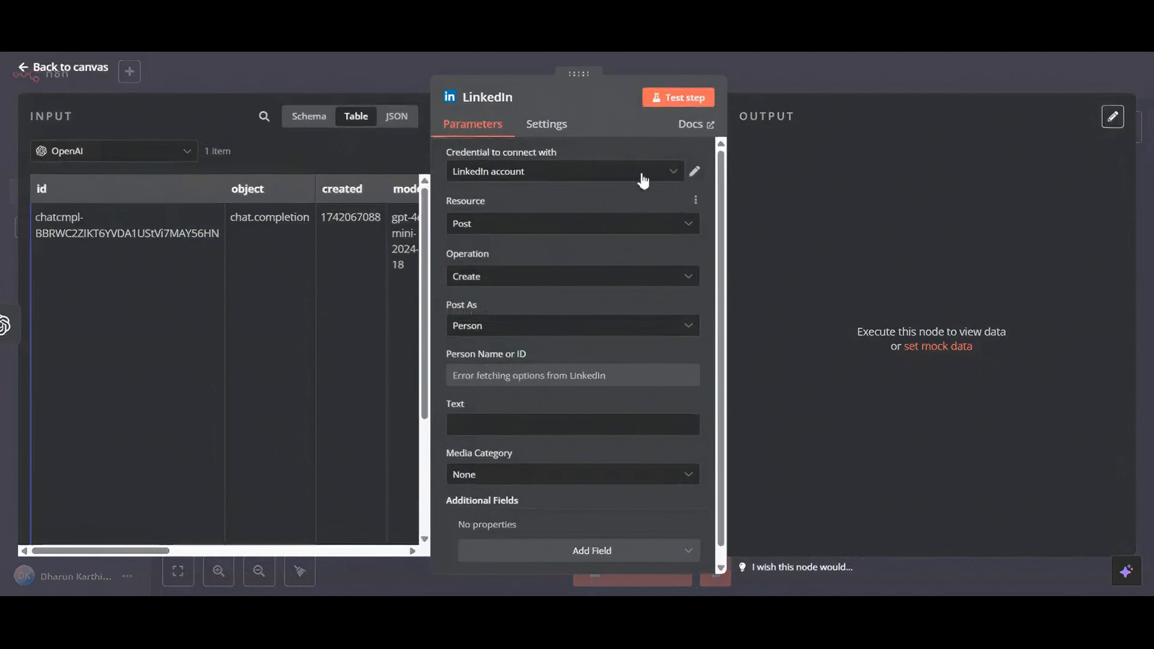
Step: Create a second LinkedIn OAuth2 credential with Organization Support off, open the account sign-in, and close both without connecting
left_click(643, 179)
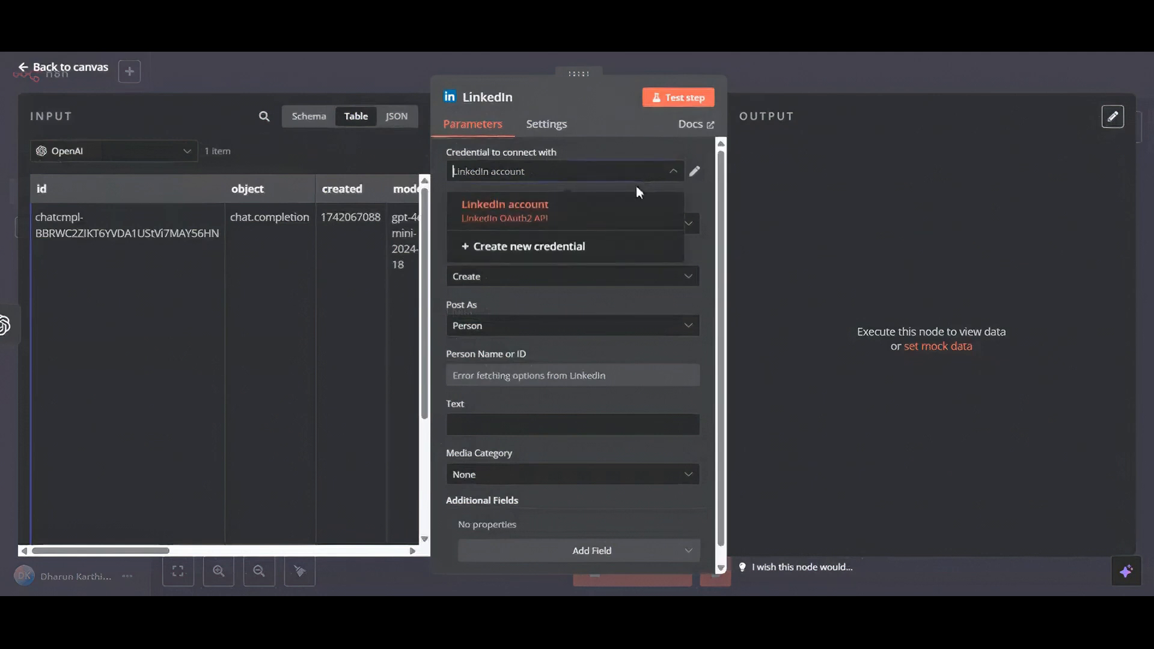
left_click(564, 247)
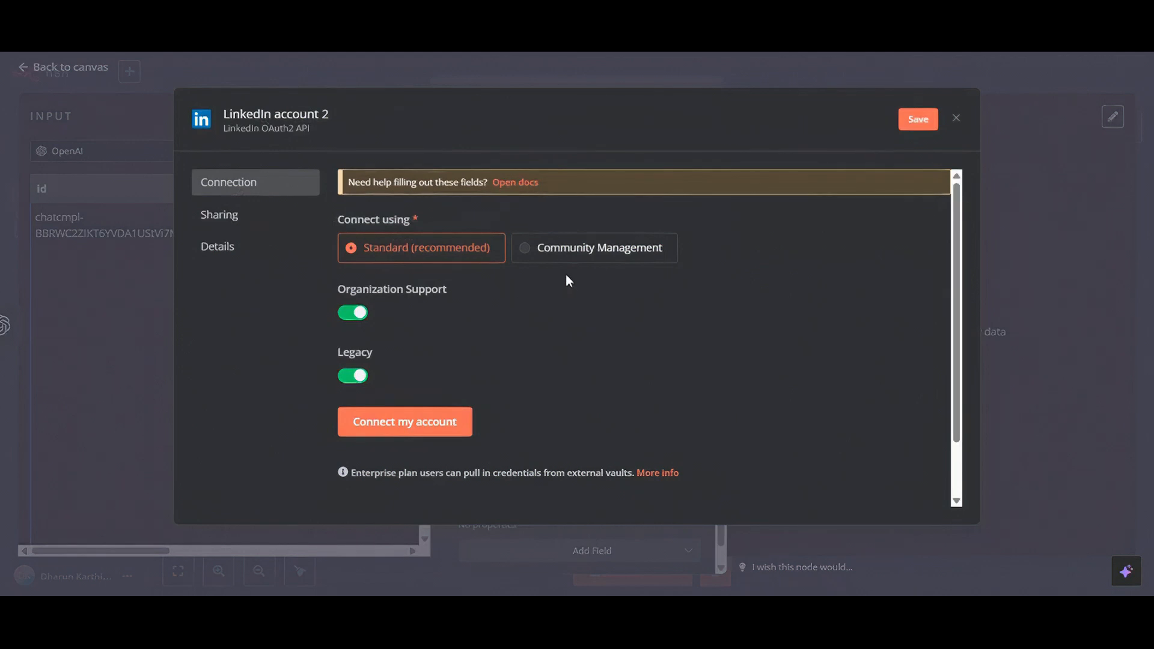
scroll(444, 271, "down", 1)
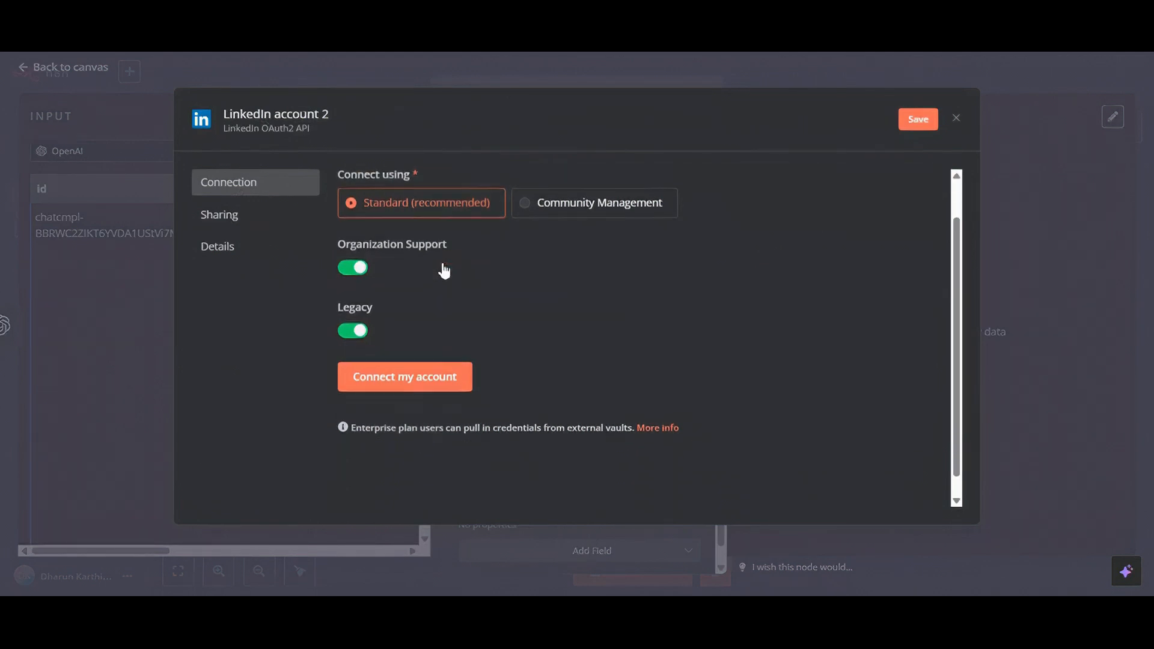
scroll(444, 270, "up", 1)
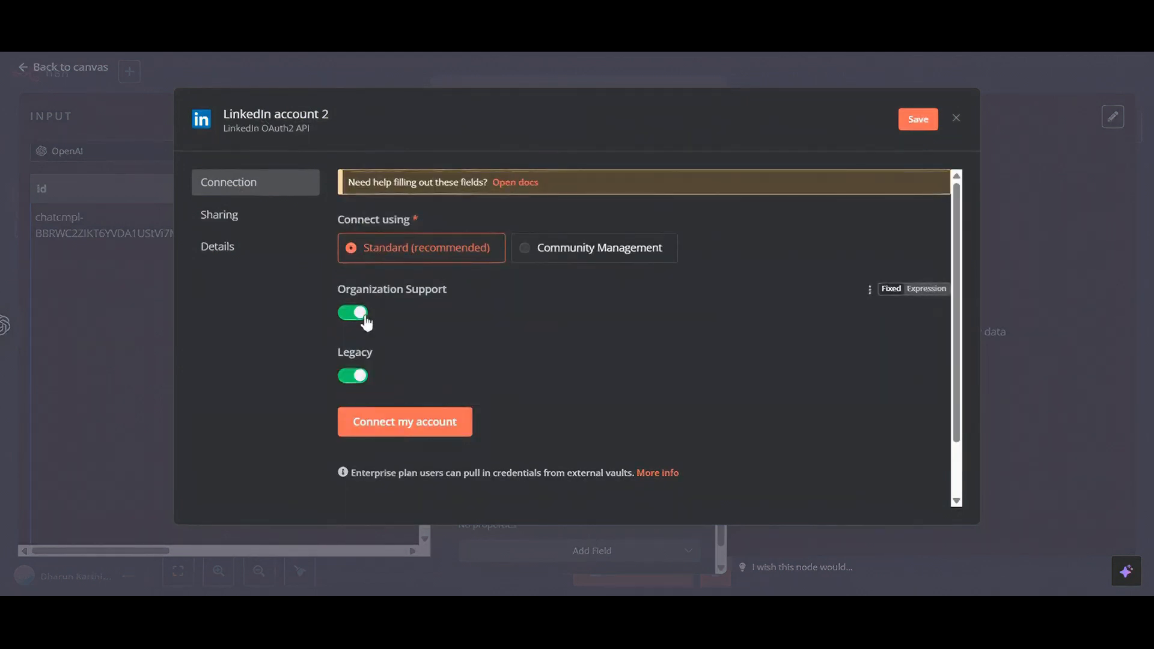
left_click(366, 323)
scroll(505, 472, "down", 1)
scroll(467, 400, "up", 1)
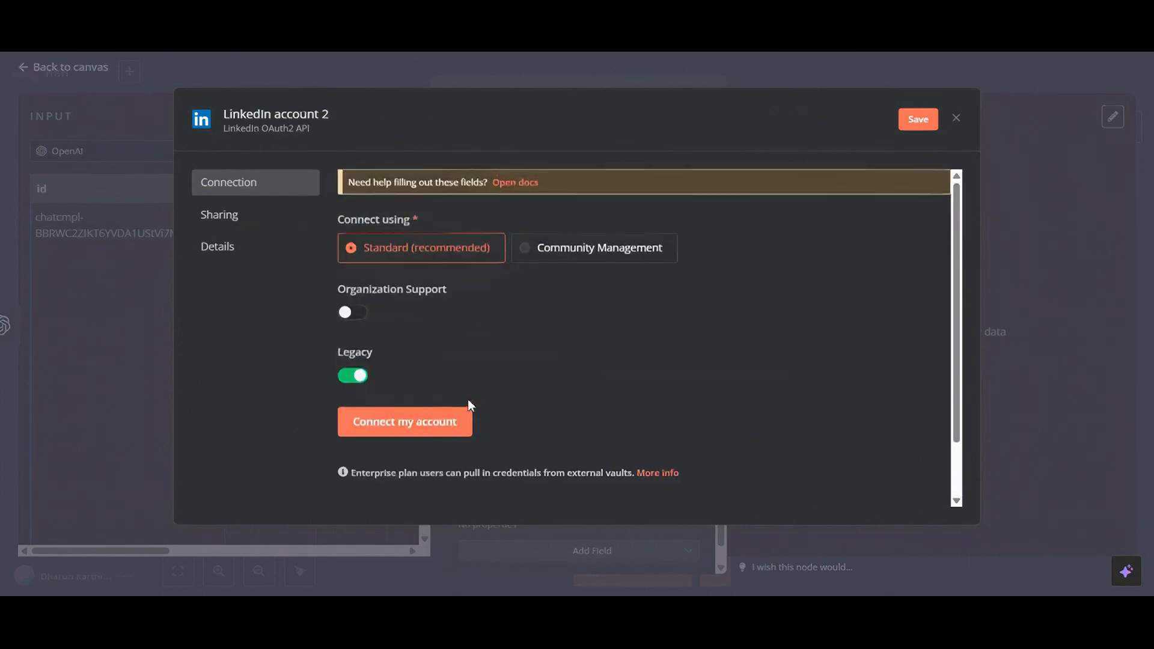
left_click(428, 428)
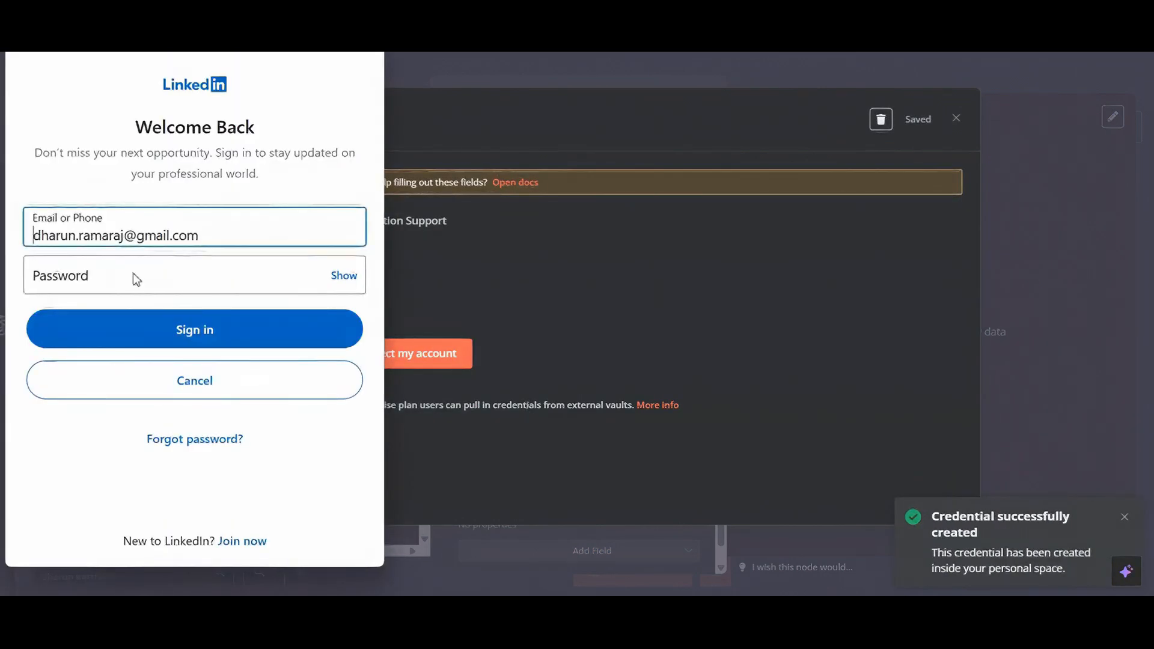
left_click(133, 274)
left_click(370, 40)
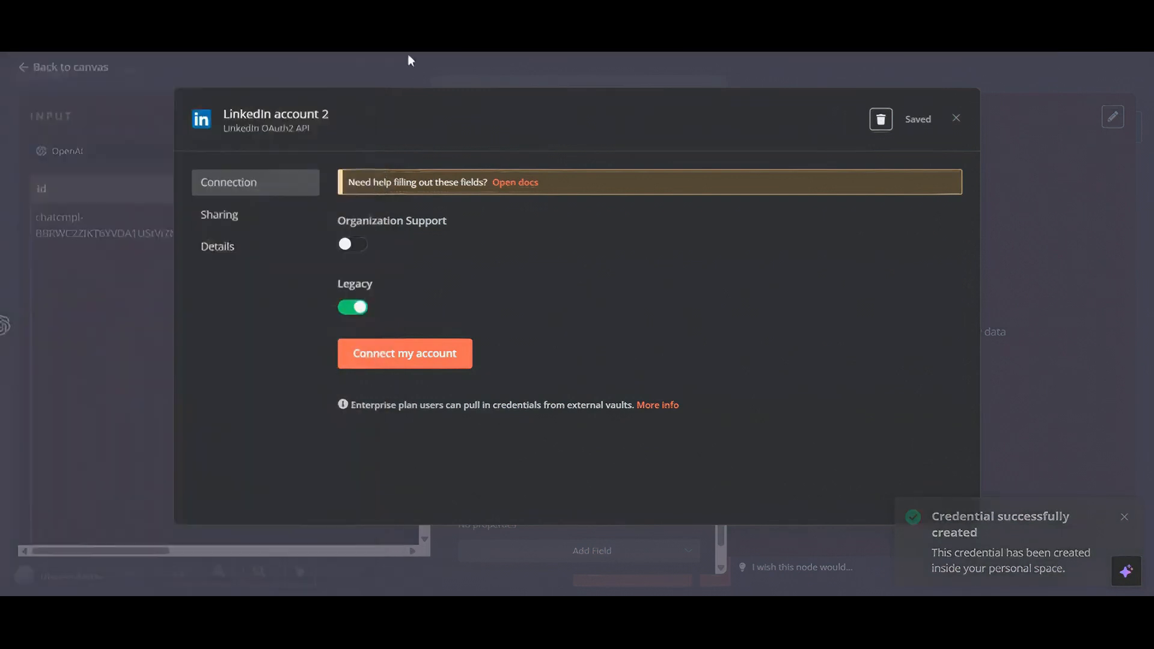
left_click(956, 119)
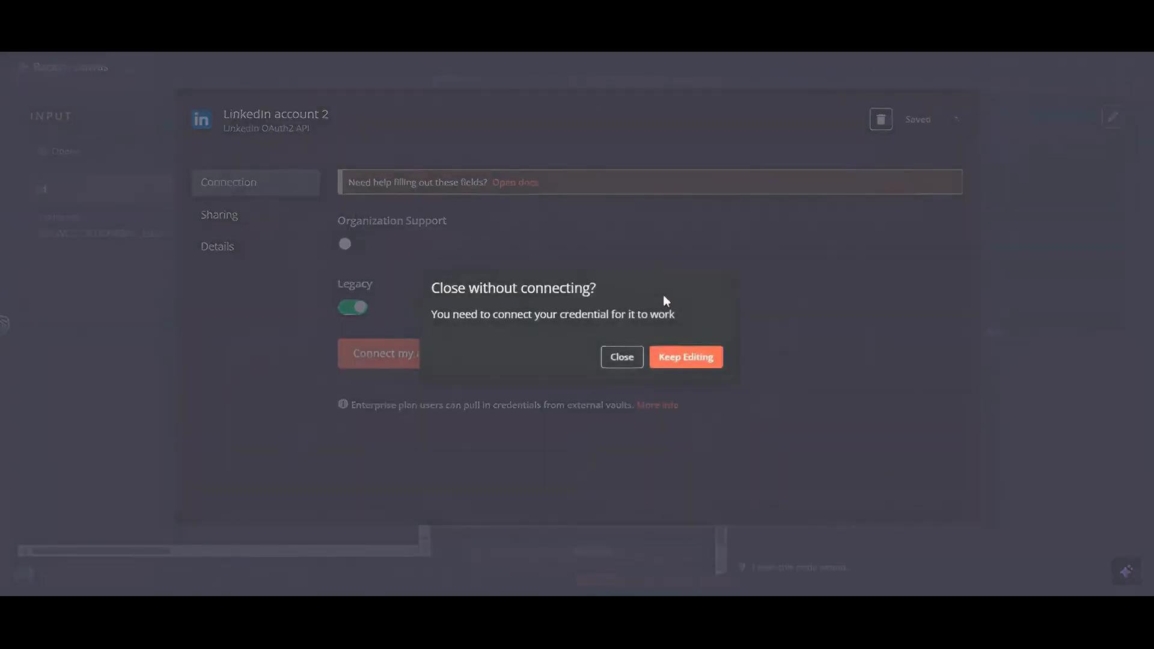
left_click(621, 358)
Step: Select the existing LinkedIn account credential for the LinkedIn node and keep its operation as Create
left_click(571, 174)
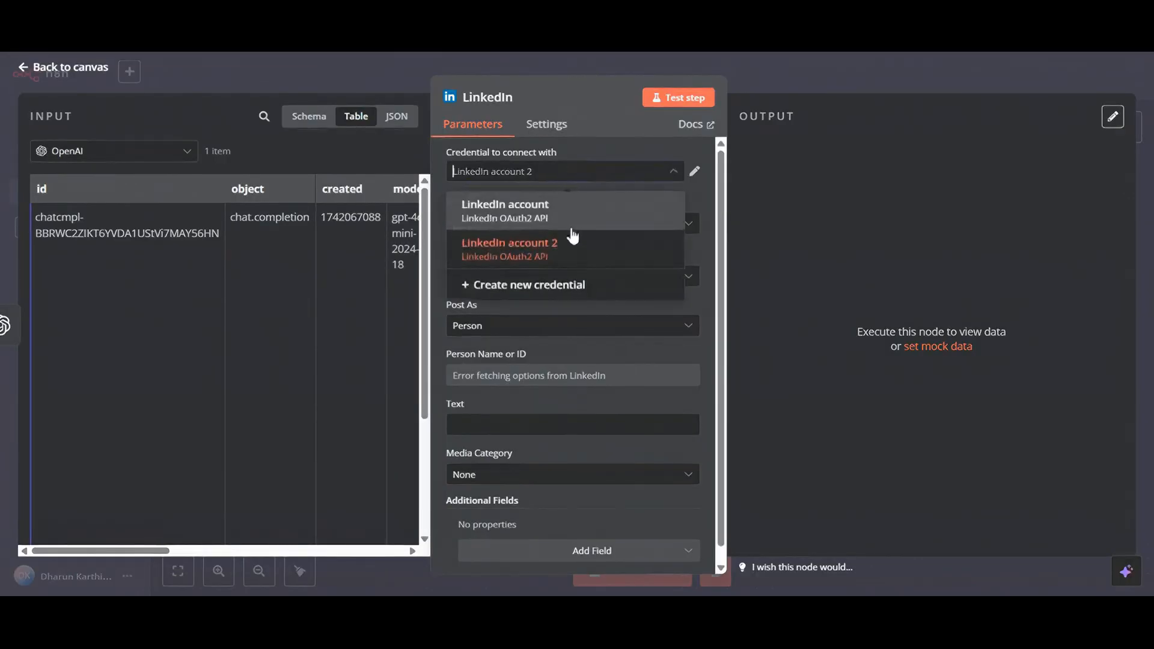
left_click(569, 225)
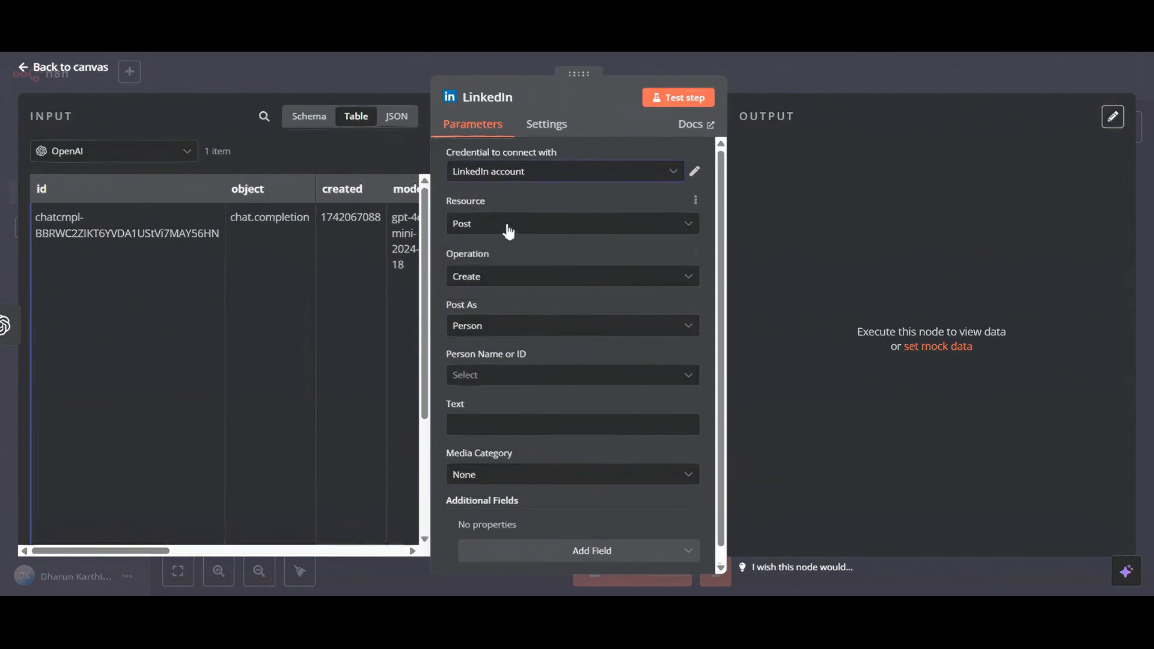
left_click(498, 287)
left_click(502, 314)
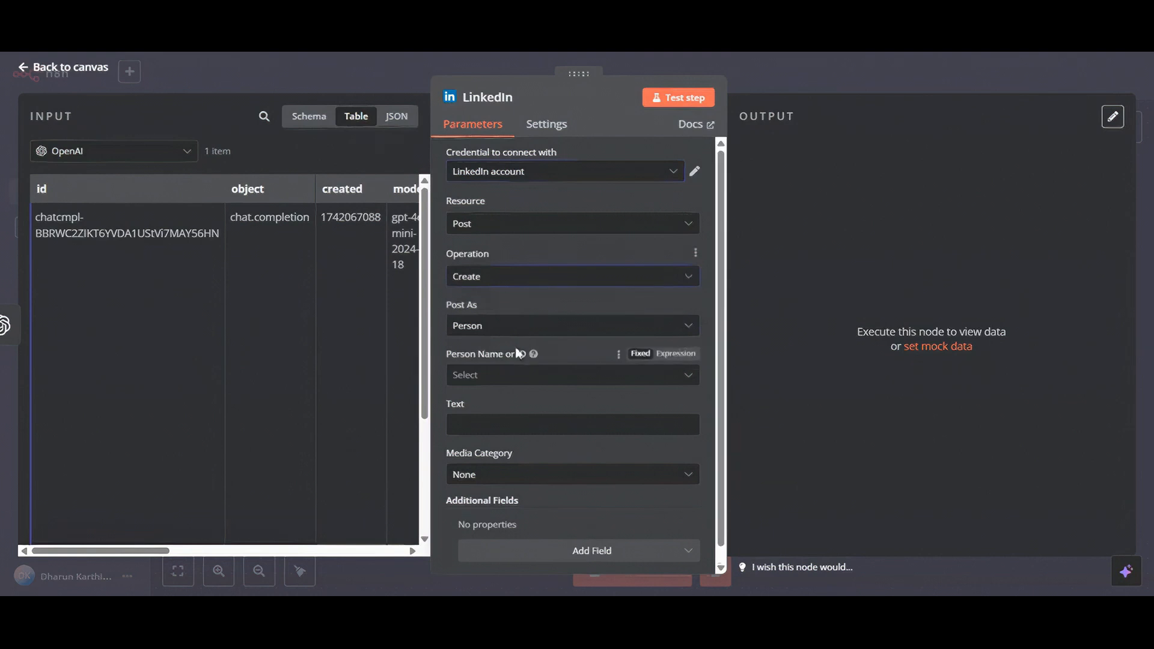
Step: Select the account owner as the LinkedIn post's person and map its Text to the linkedin_post value from the OpenAI output
left_click(518, 374)
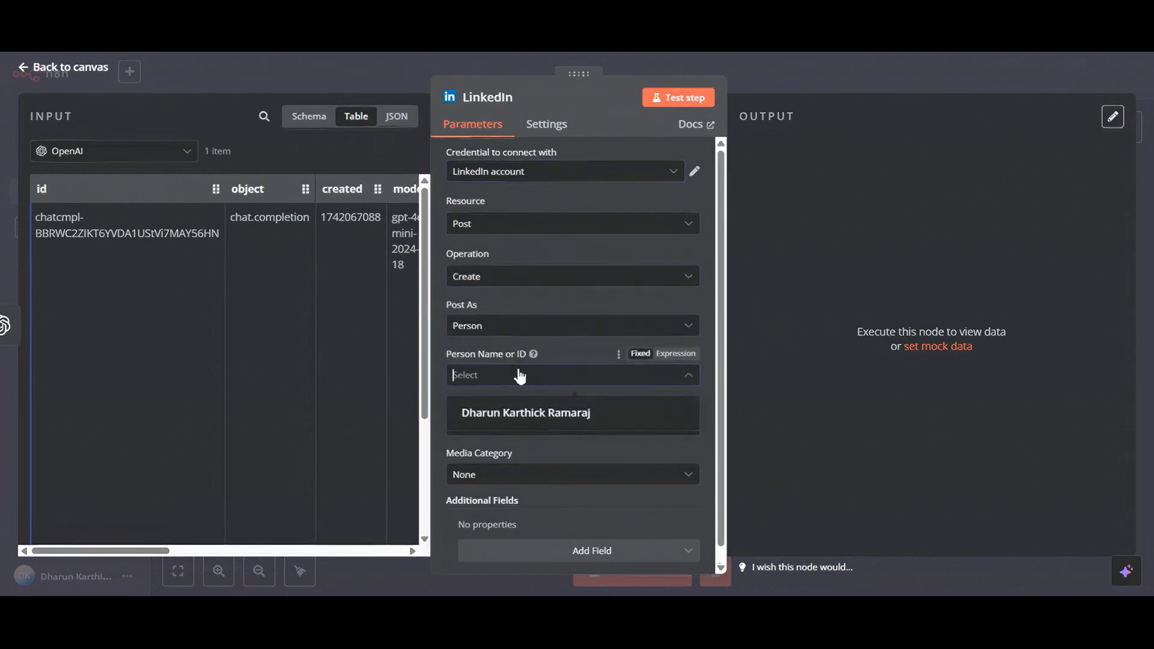
left_click(526, 415)
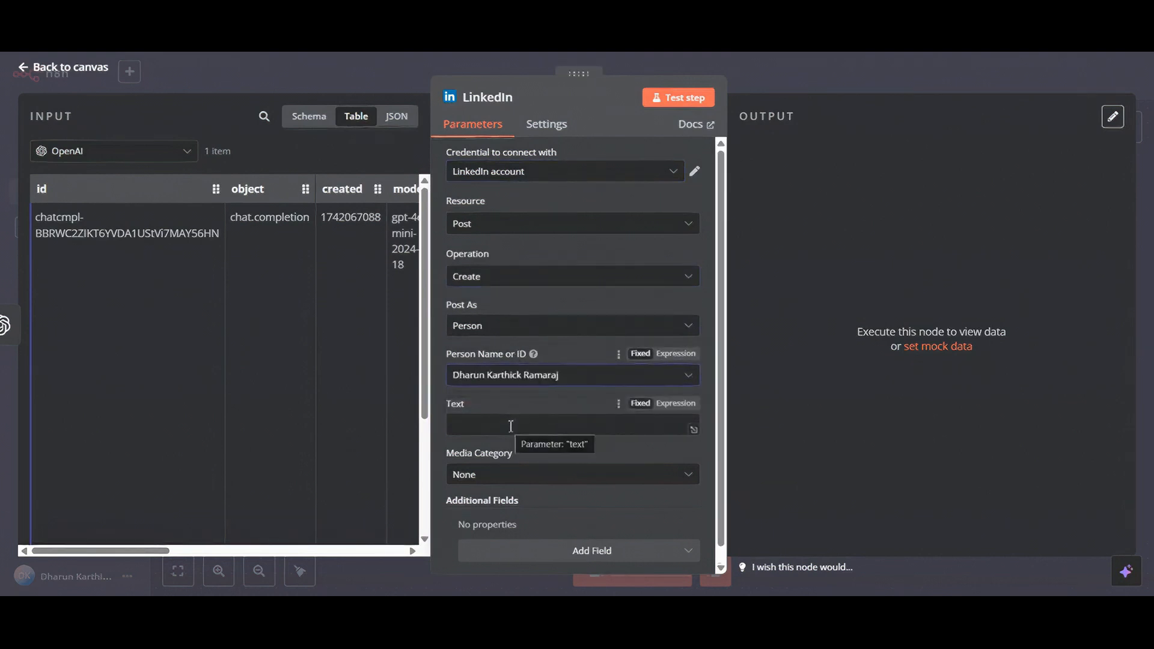
scroll(510, 426, "down", 1)
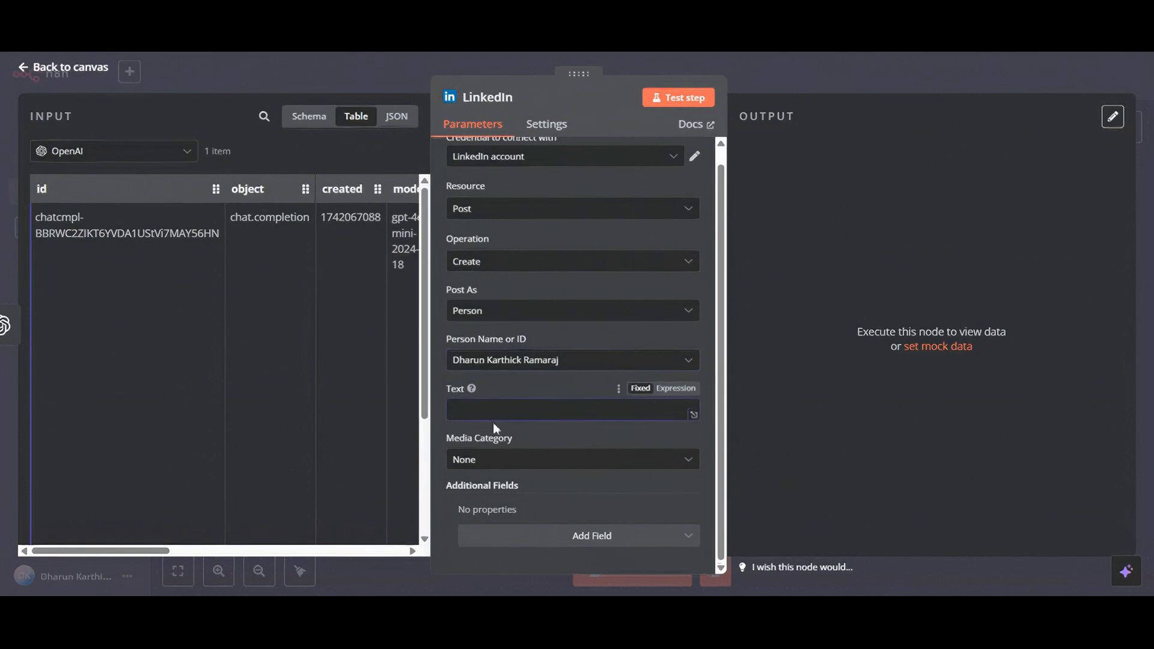
left_click(481, 416)
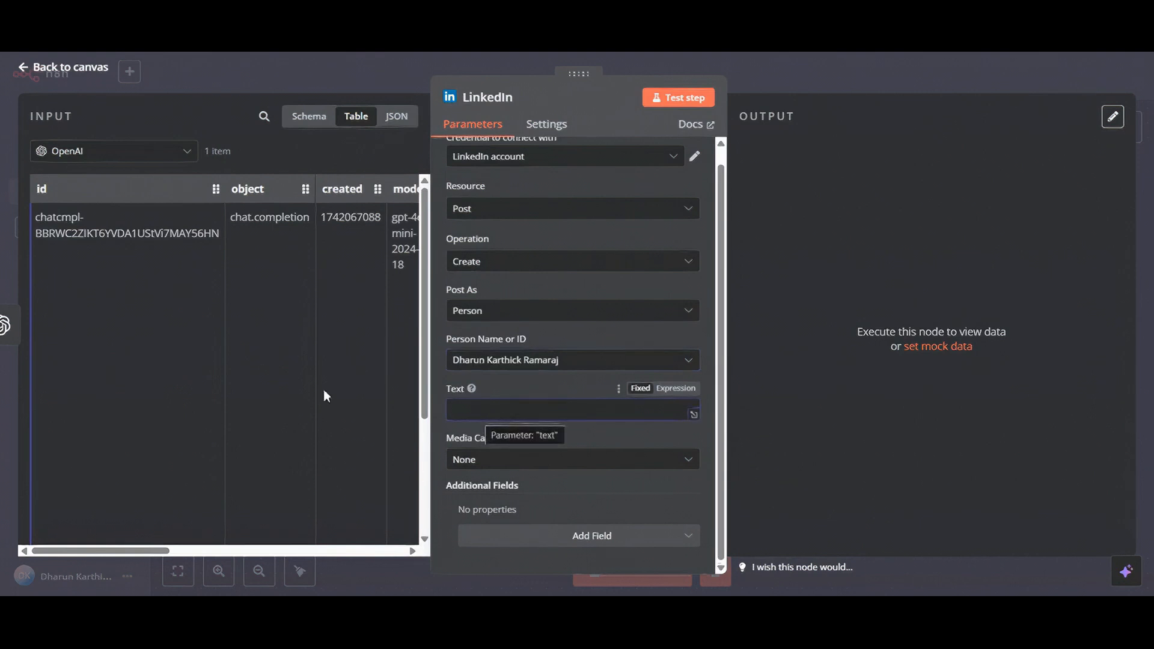
left_click(397, 116)
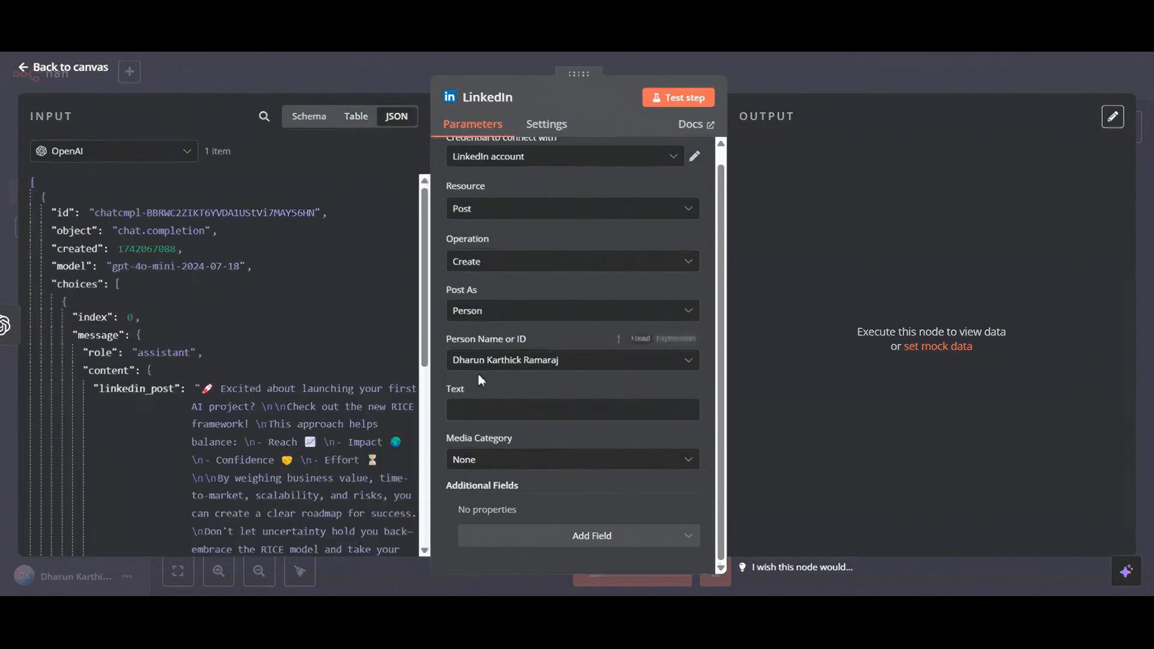
scroll(284, 383, "down", 3)
scroll(284, 383, "up", 1)
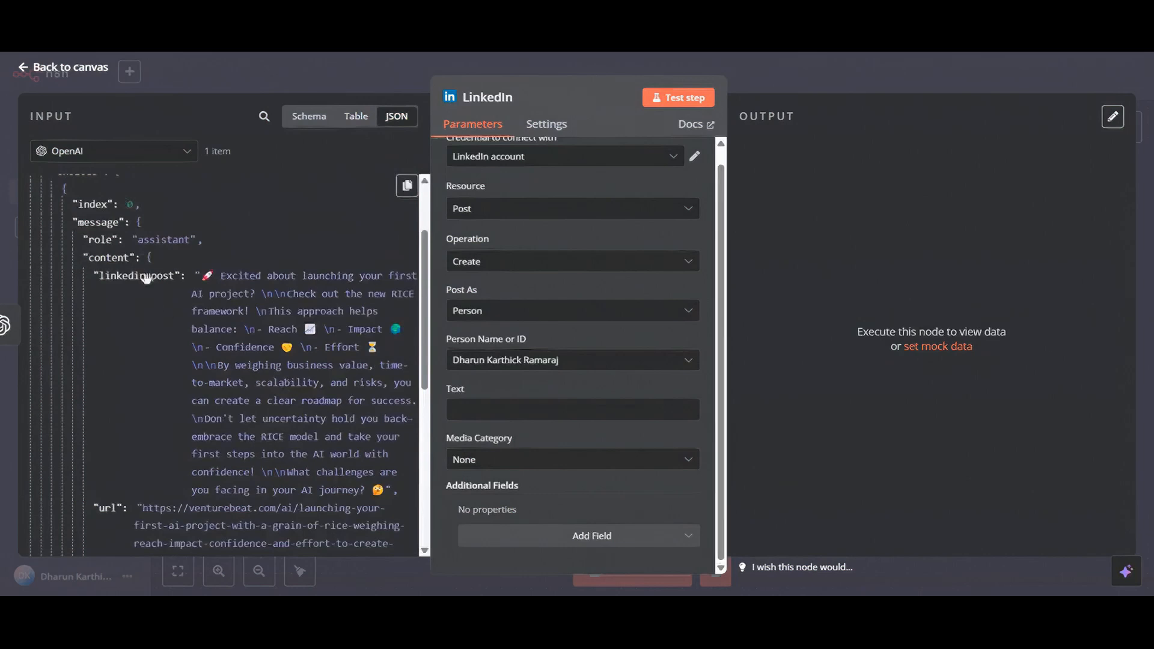
left_click_drag(206, 291, 525, 417)
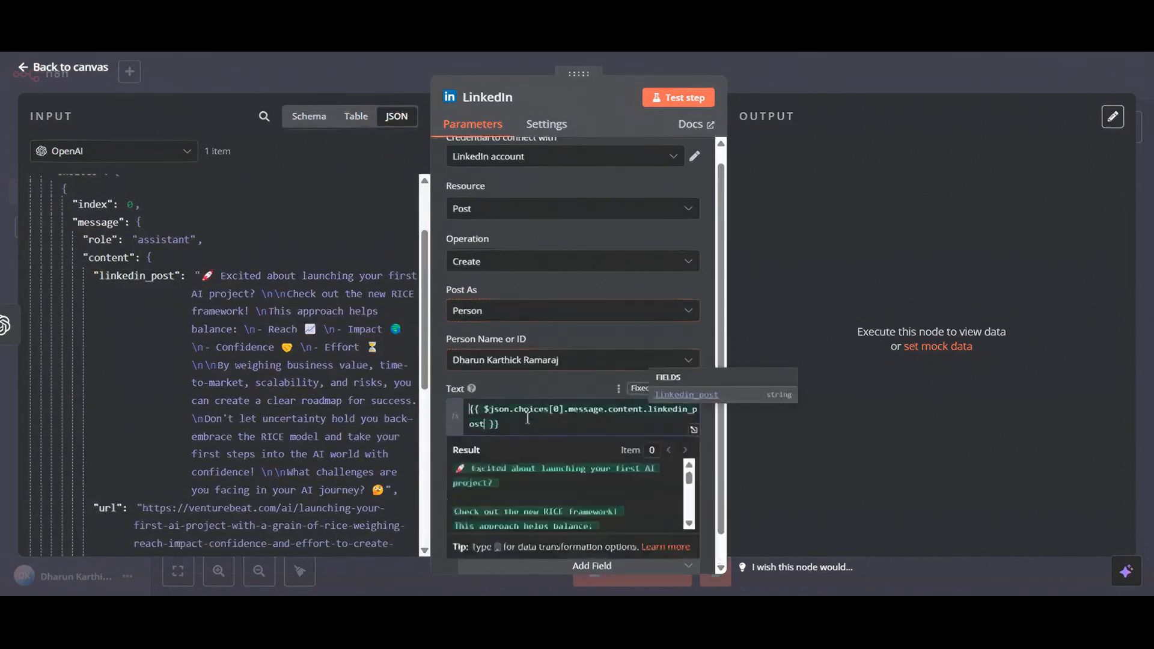
left_click(506, 349)
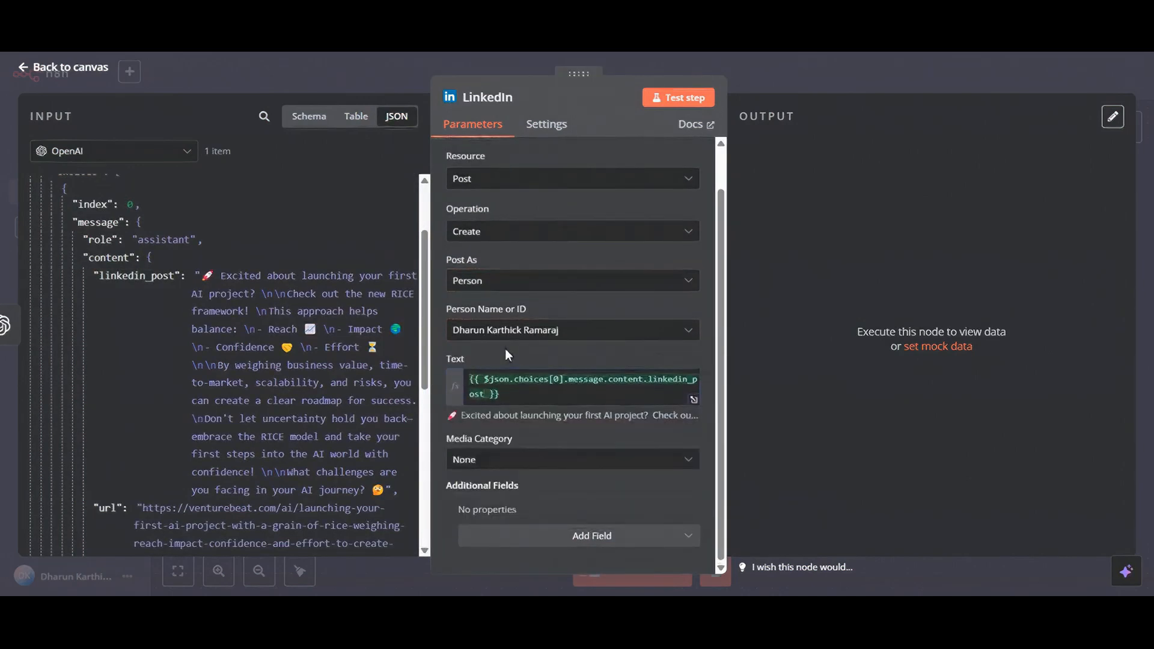
Step: Set the LinkedIn post's media category to Article and add the Original URL field
scroll(304, 437, "down", 5)
left_click(502, 463)
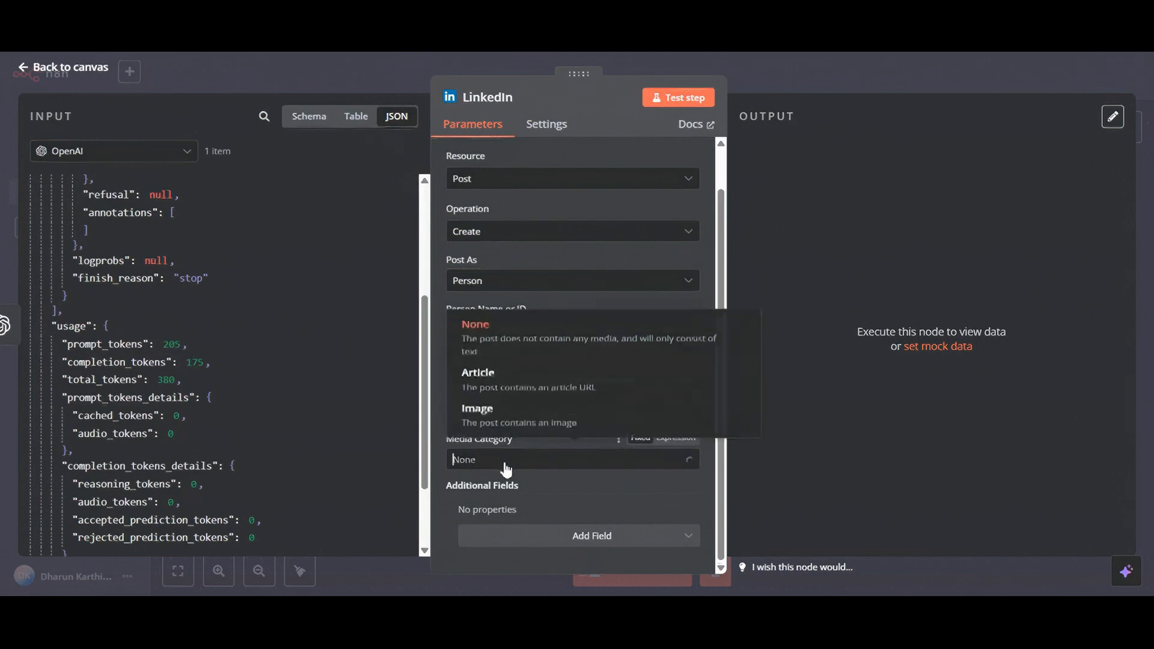
left_click(510, 390)
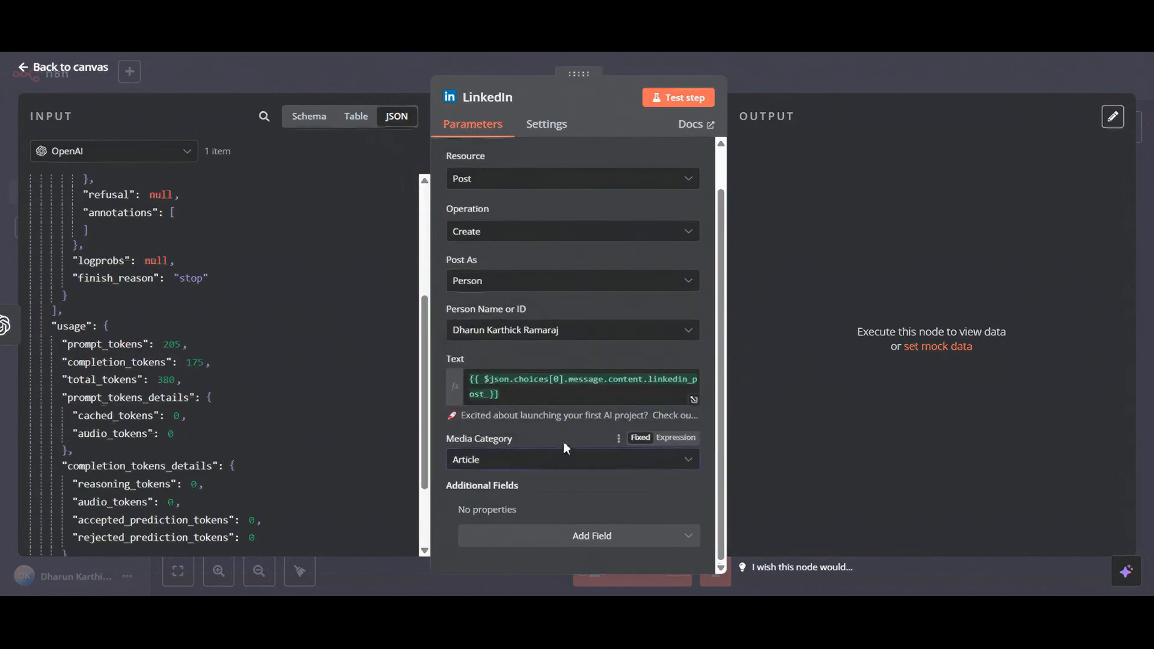
left_click(576, 539)
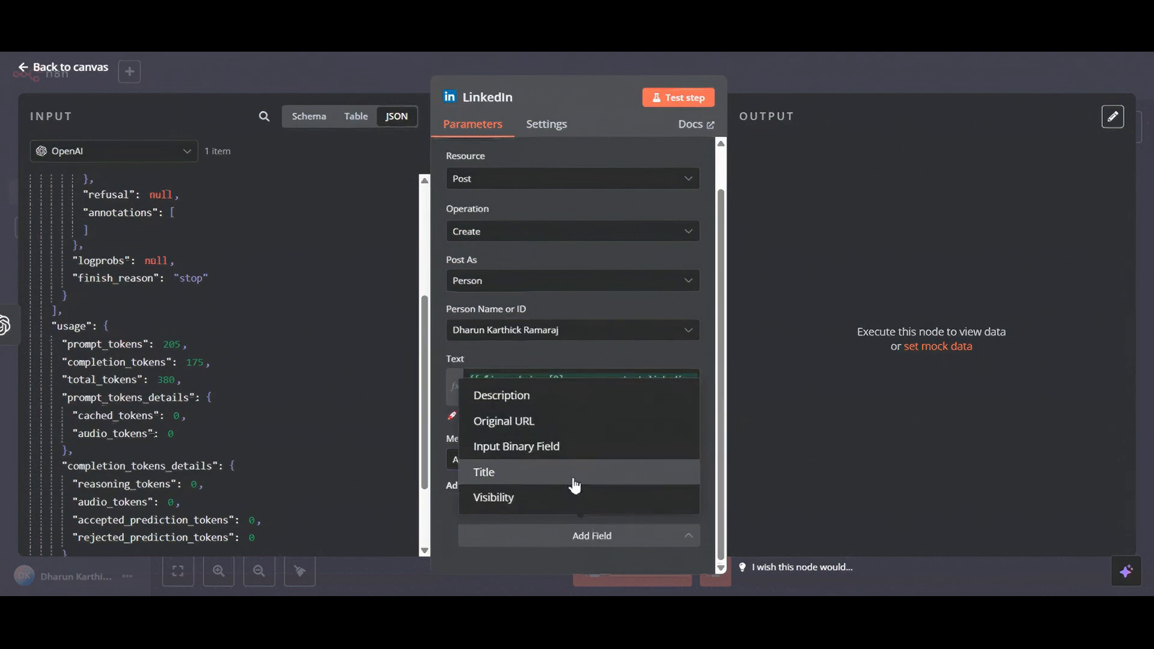
left_click(450, 524)
left_click(541, 531)
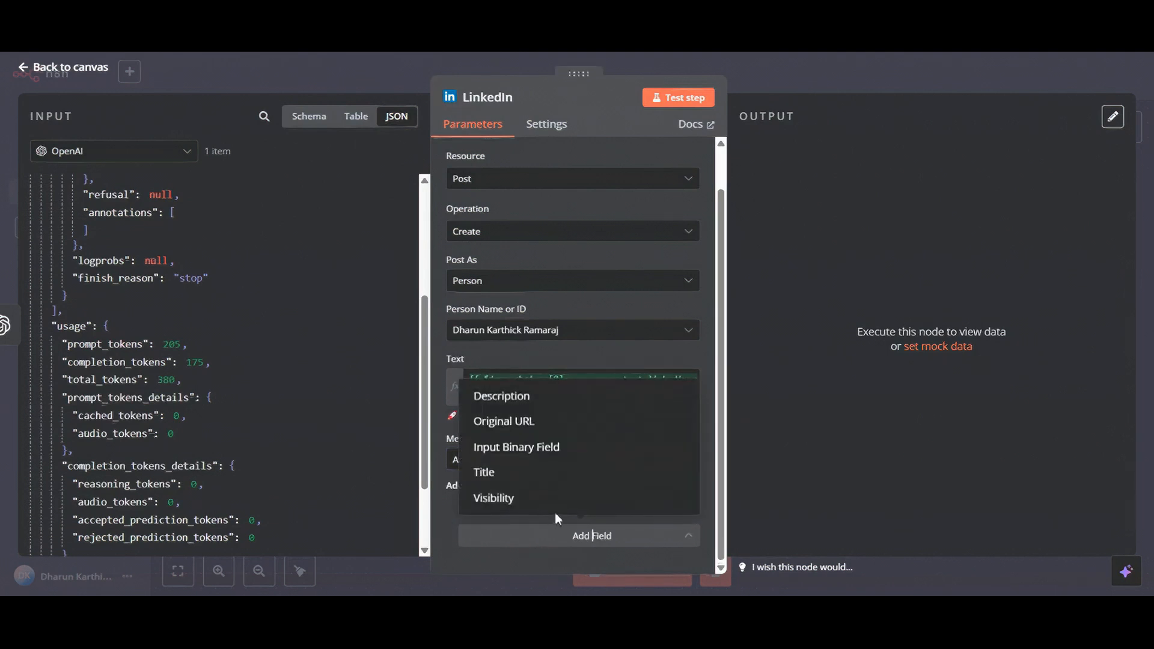
left_click(545, 421)
scroll(553, 488, "down", 1)
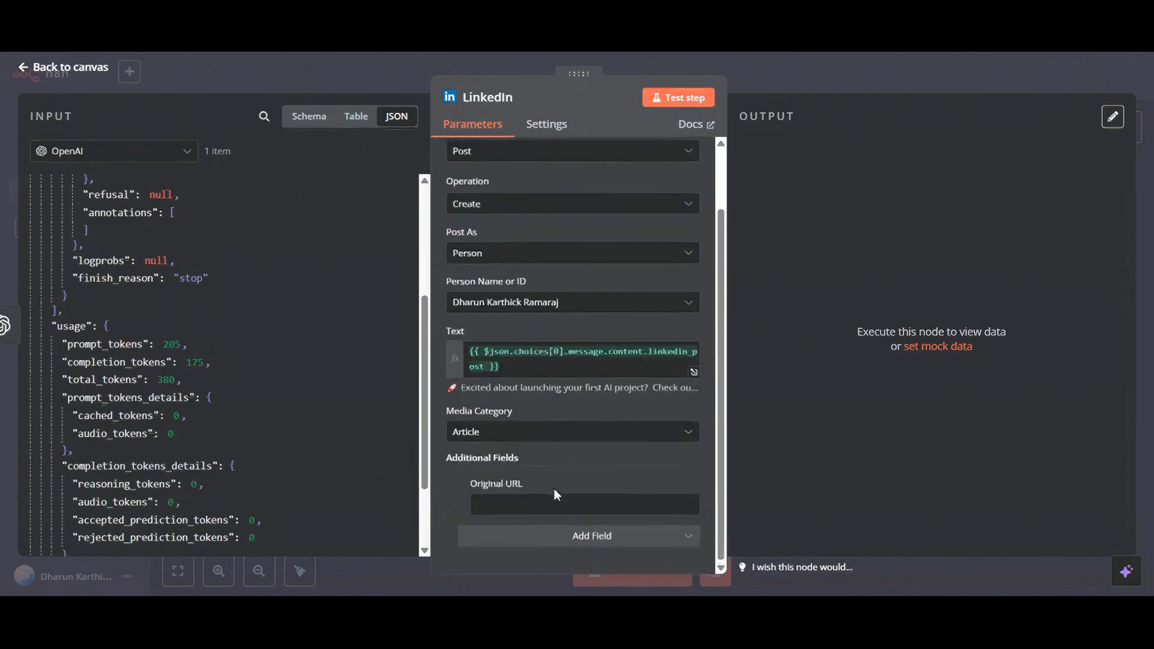
Step: Map the Original URL to the url value from the OpenAI output and return to the canvas
scroll(344, 434, "up", 5)
scroll(344, 434, "down", 5)
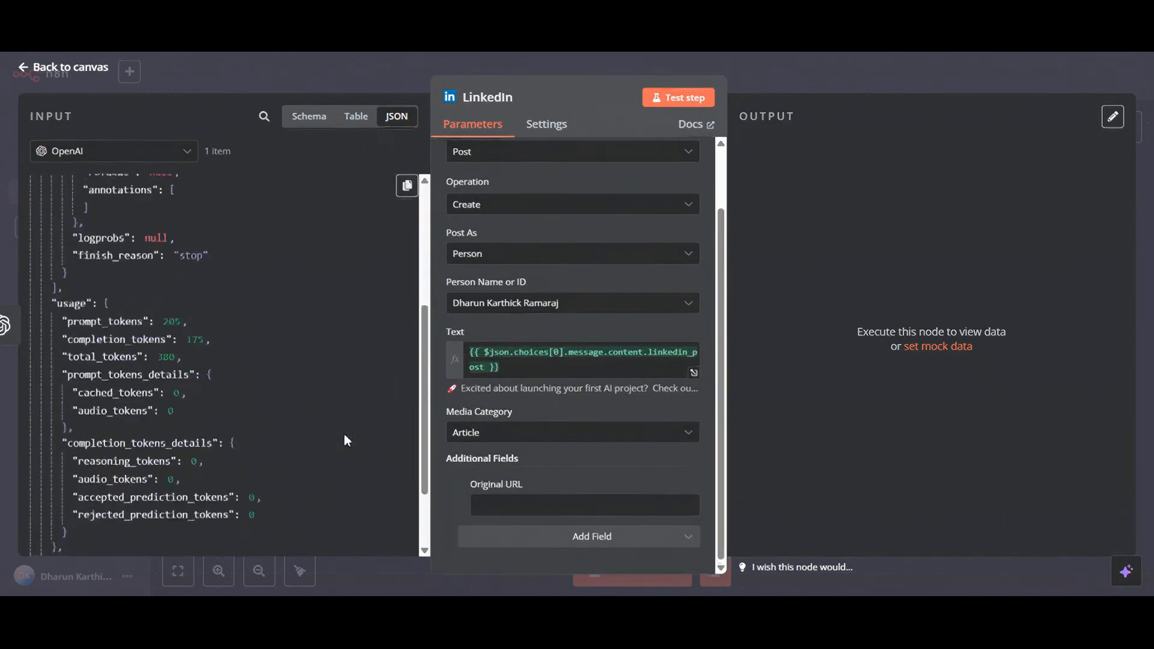
scroll(171, 294, "up", 5)
scroll(149, 417, "down", 2)
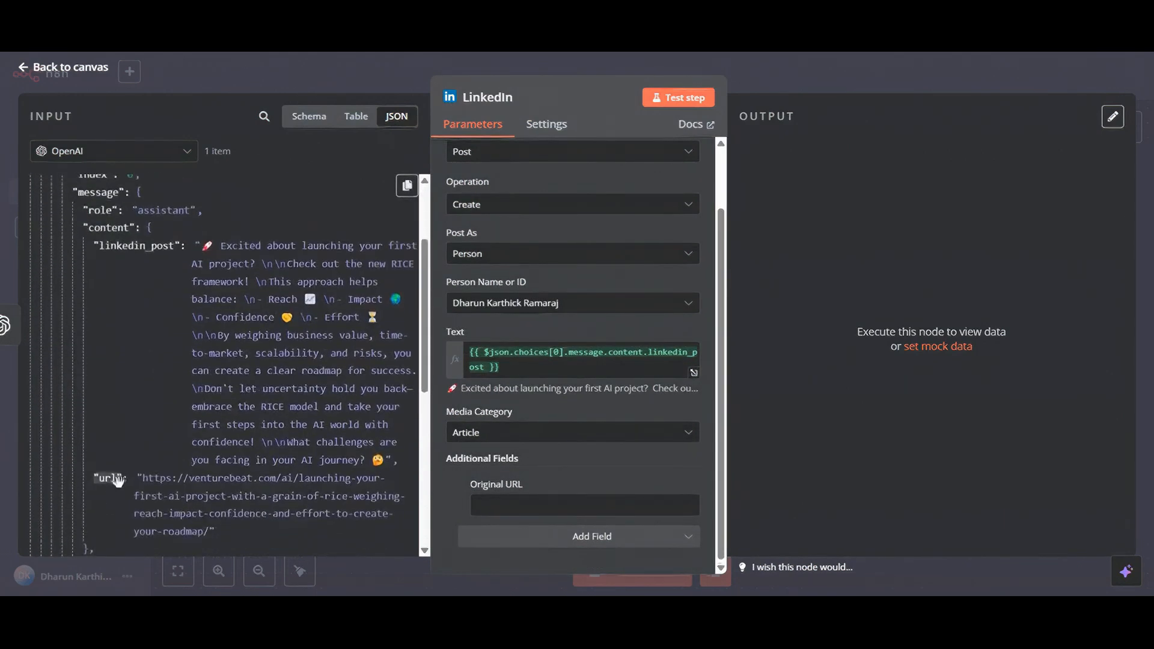
left_click_drag(118, 481, 487, 508)
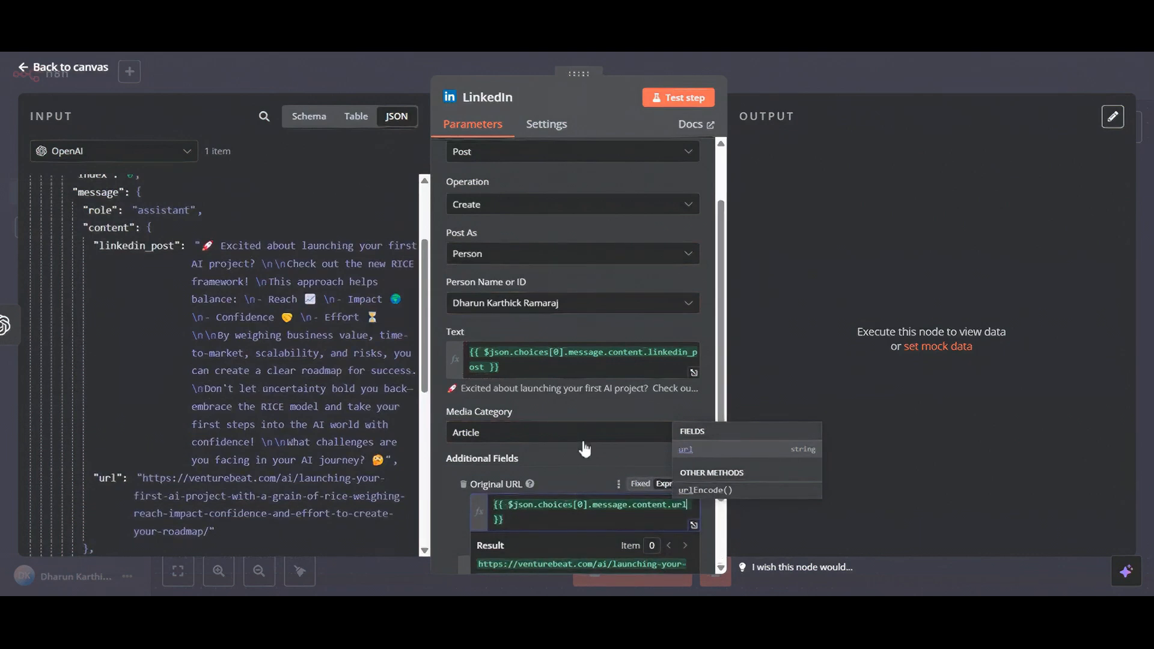
left_click(583, 467)
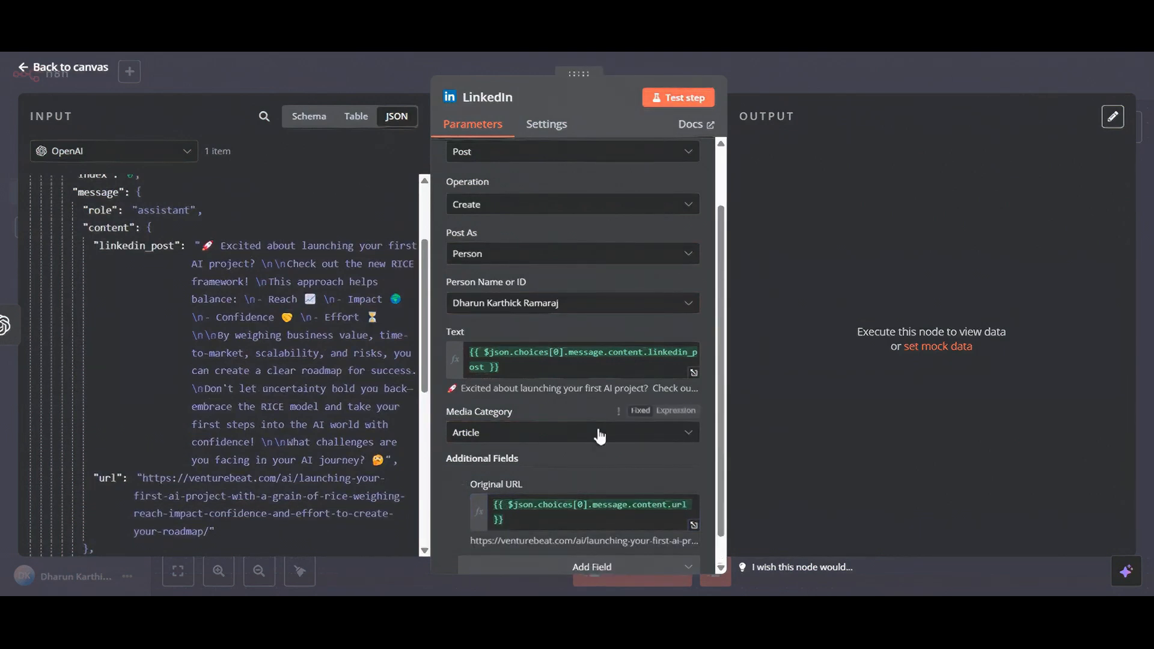
scroll(597, 429, "down", 1)
key("Escape")
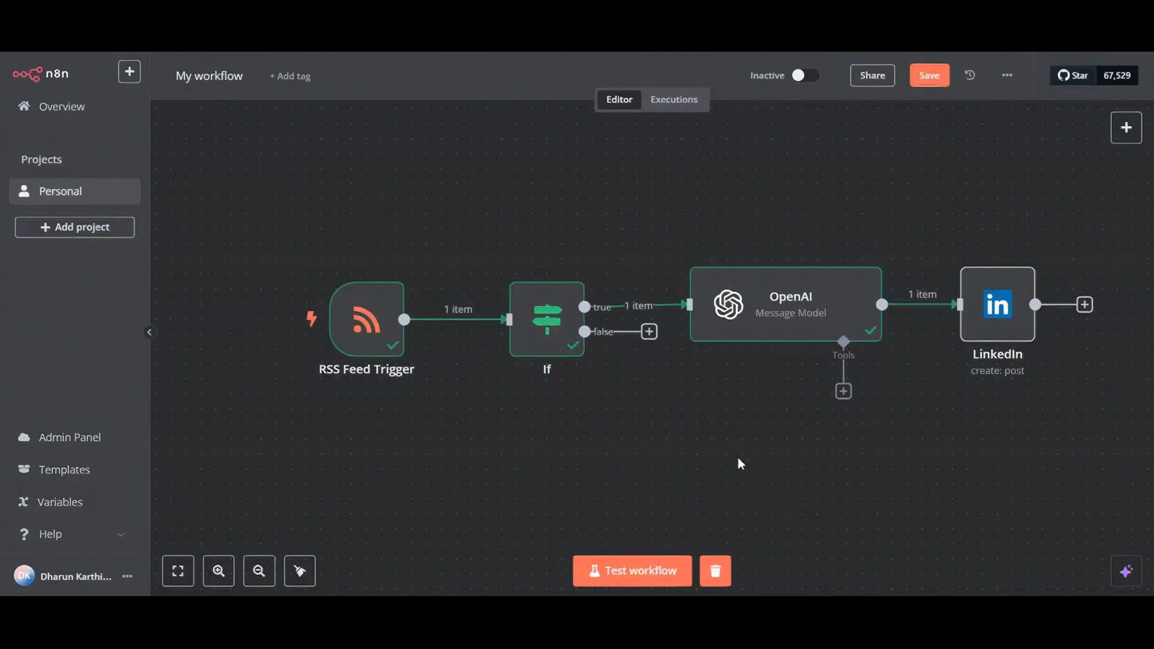
Step: Run a test of the complete workflow from the RSS Feed Trigger through to the LinkedIn node
scroll(738, 456, "right", 1)
scroll(542, 467, "right", 1)
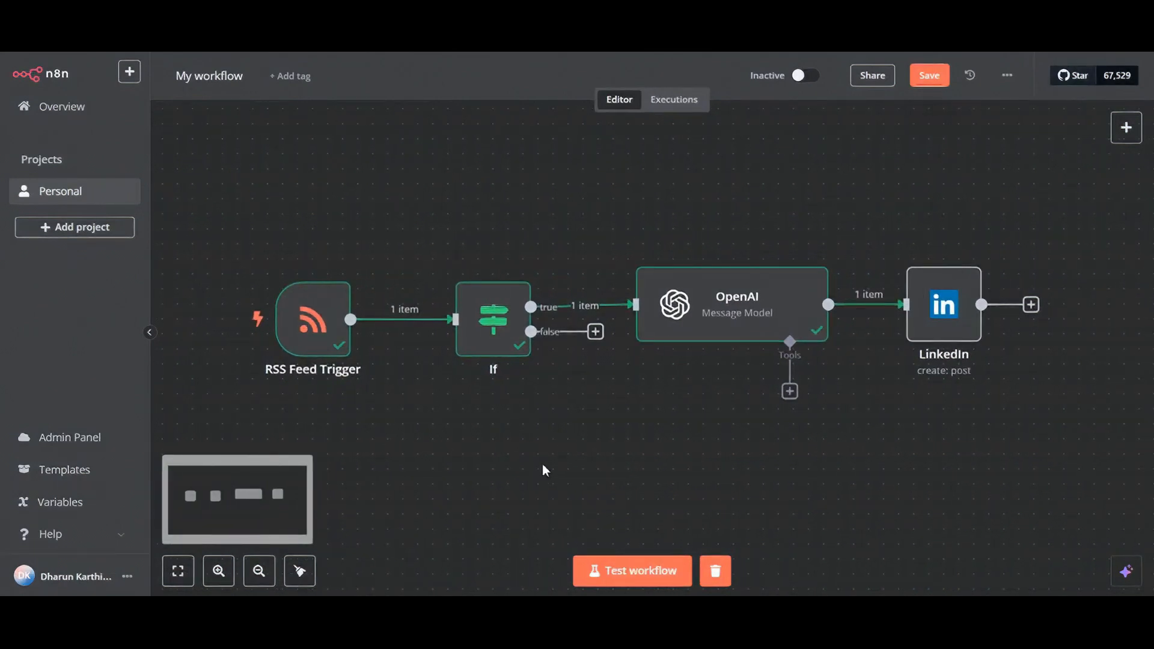
left_click(655, 579)
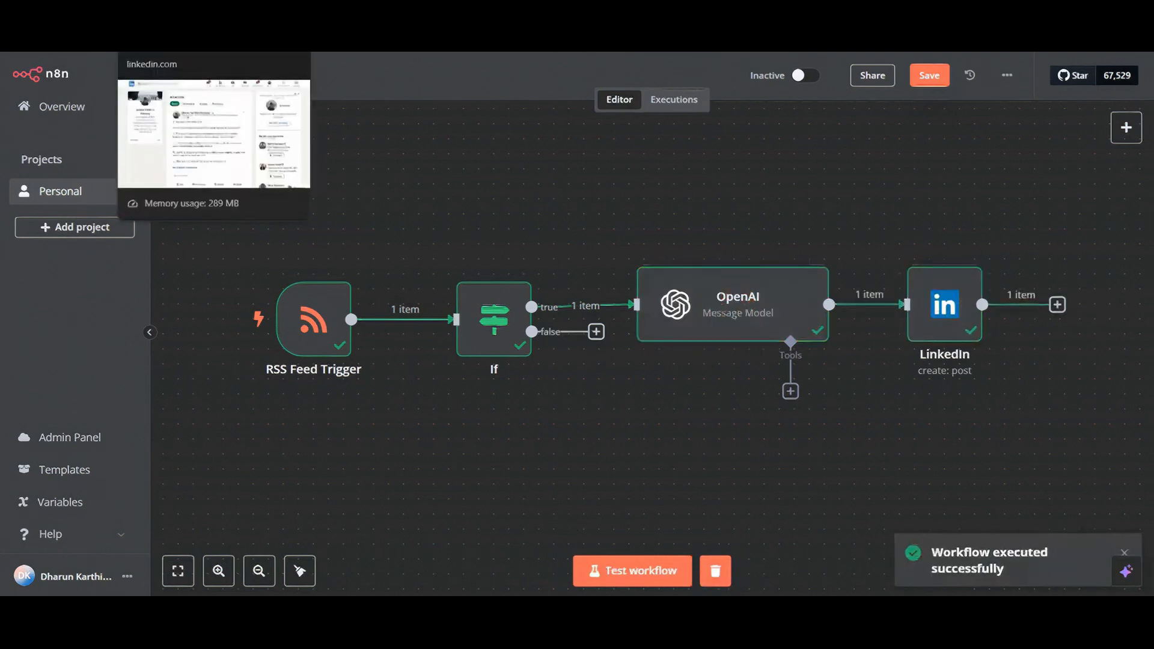
Step: Switch to LinkedIn, reload the activity page and read the full text of the newest post
left_click(180, 37)
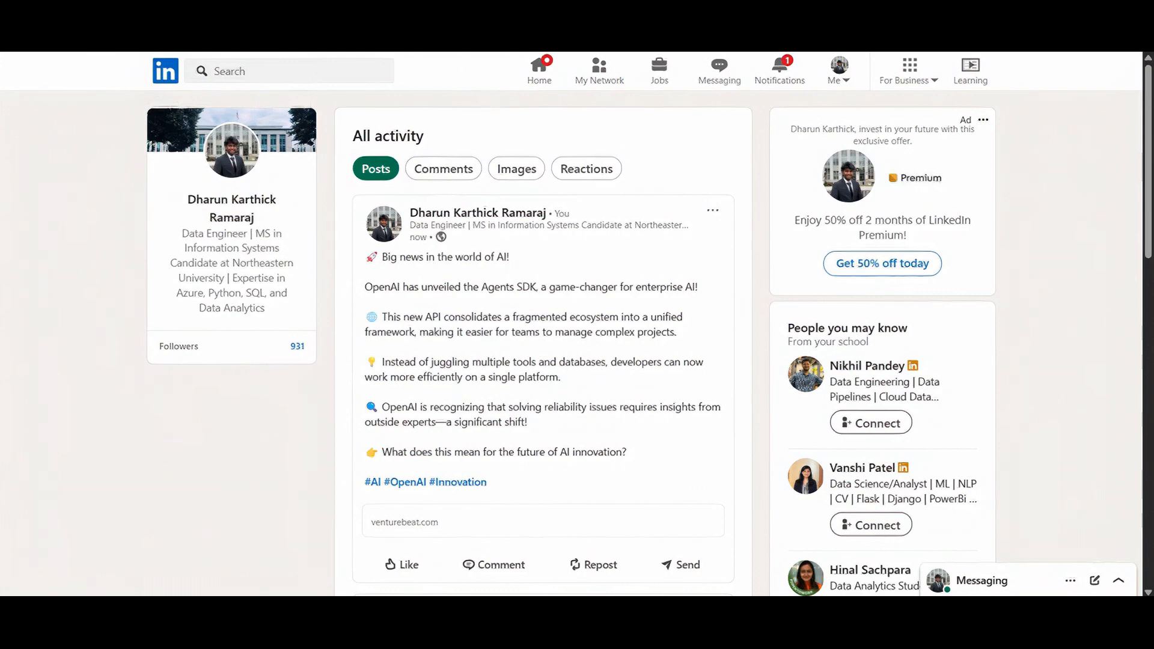
key("F5")
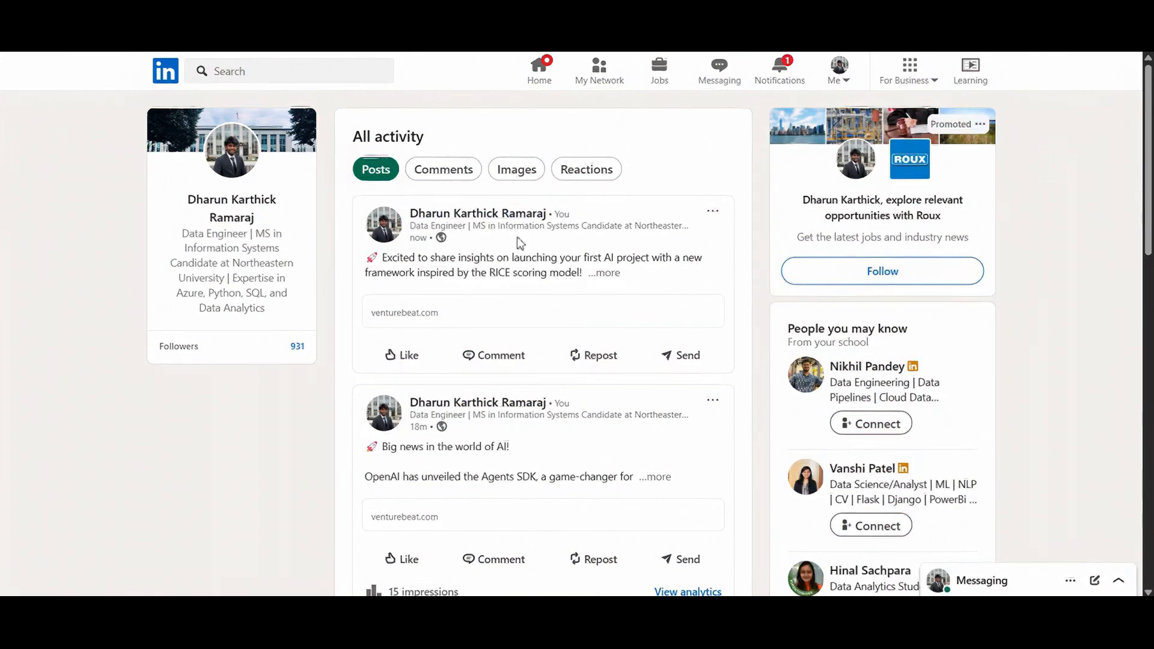
left_click(603, 274)
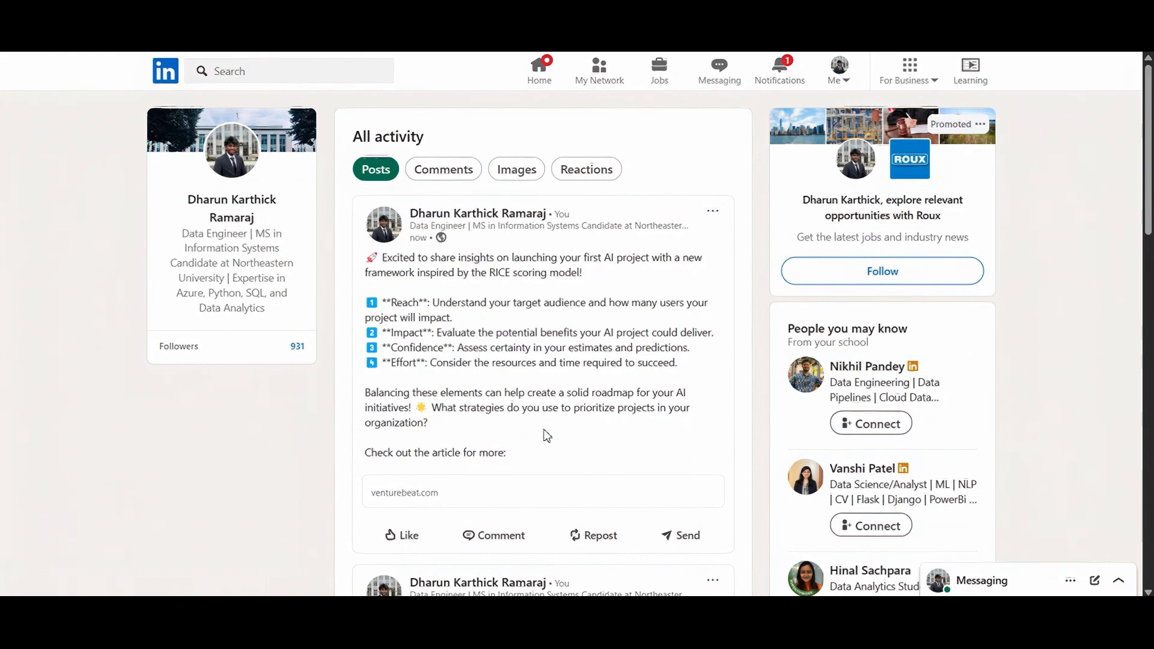
scroll(545, 435, "down", 1)
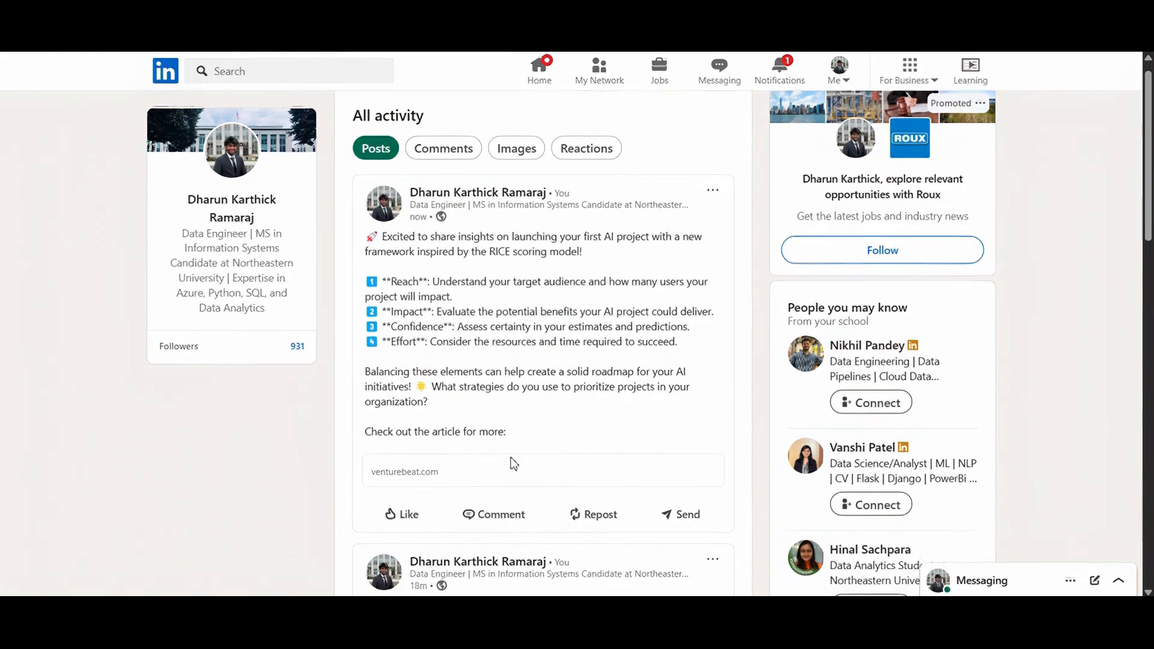
Step: Open the post's linked VentureBeat article, check that it matches the post, and return to the LinkedIn activity page
left_click(511, 475)
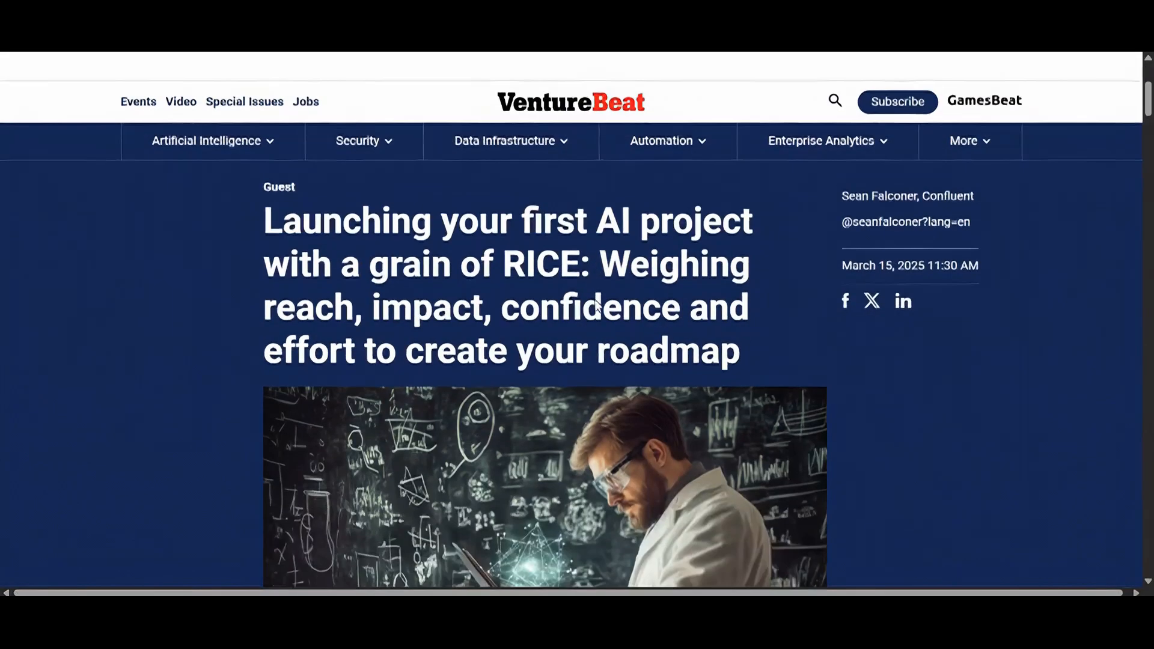
scroll(597, 305, "down", 1)
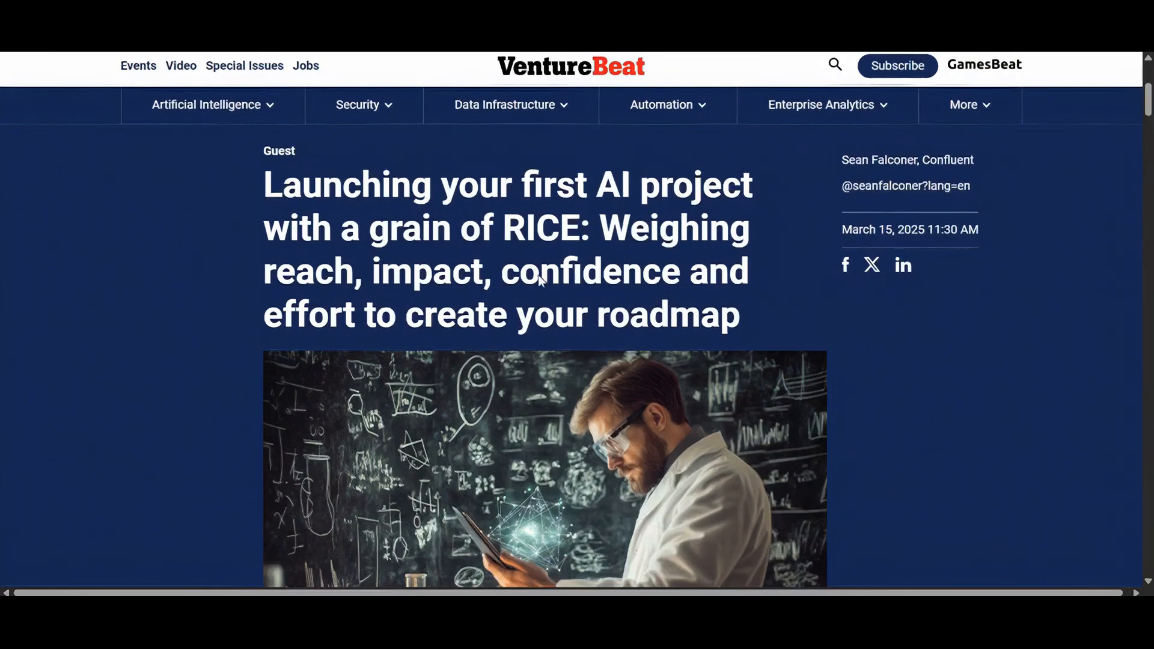
scroll(540, 280, "down", 3)
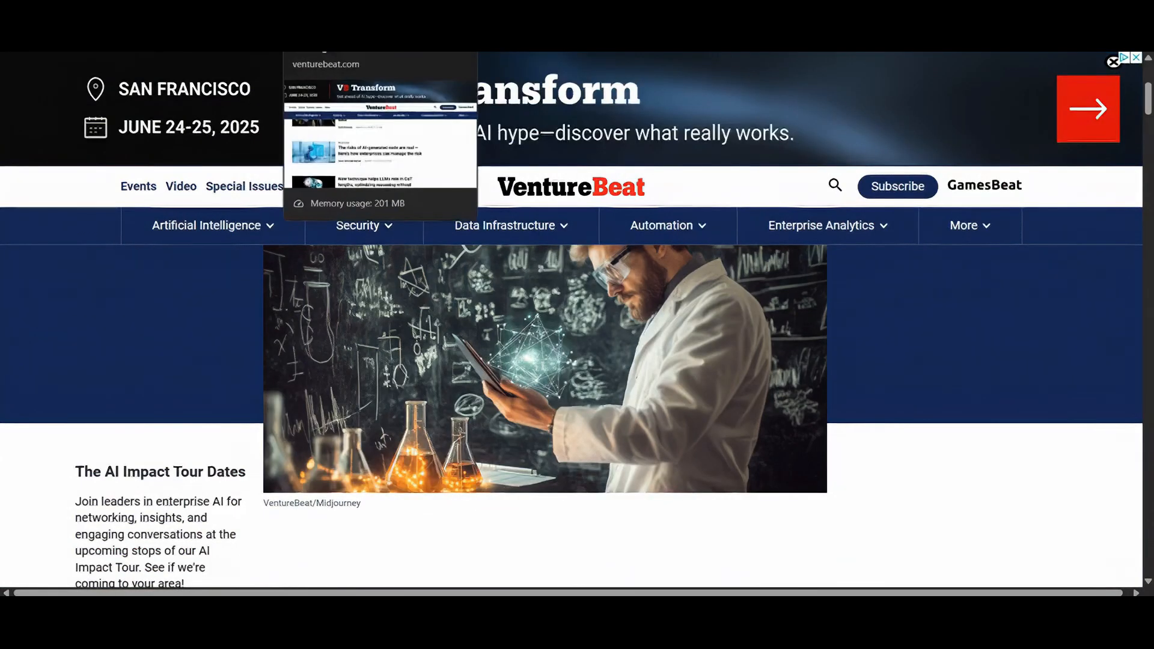
left_click(193, 13)
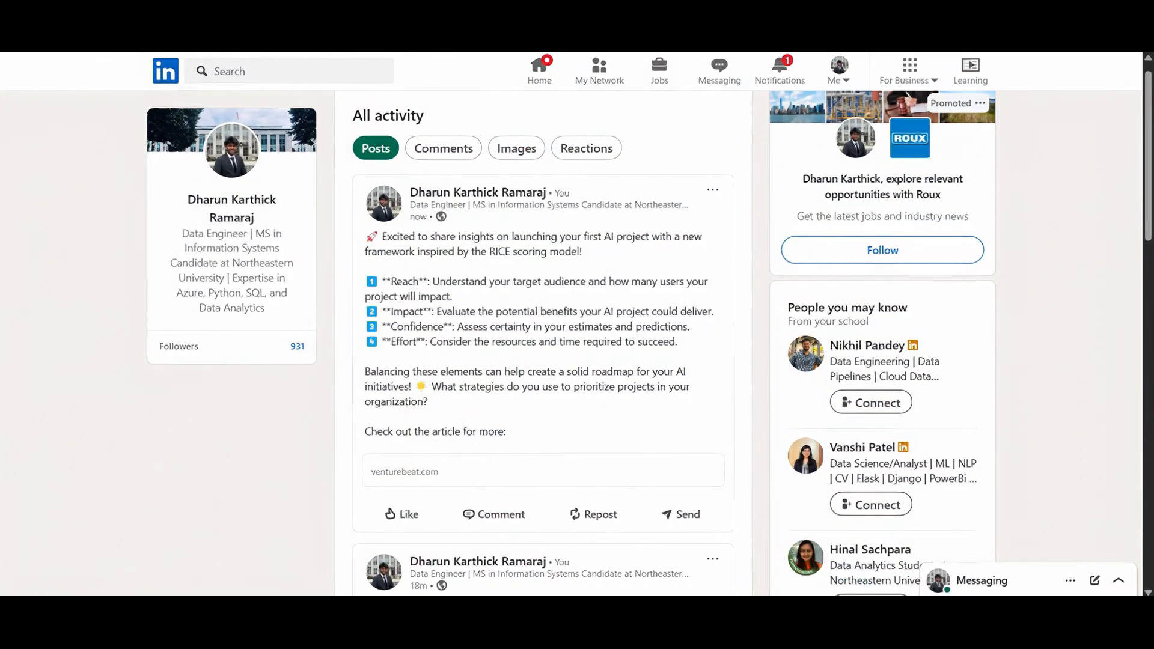
Step: Permanently delete the newly published test post about the RICE scoring model from LinkedIn
left_click(713, 190)
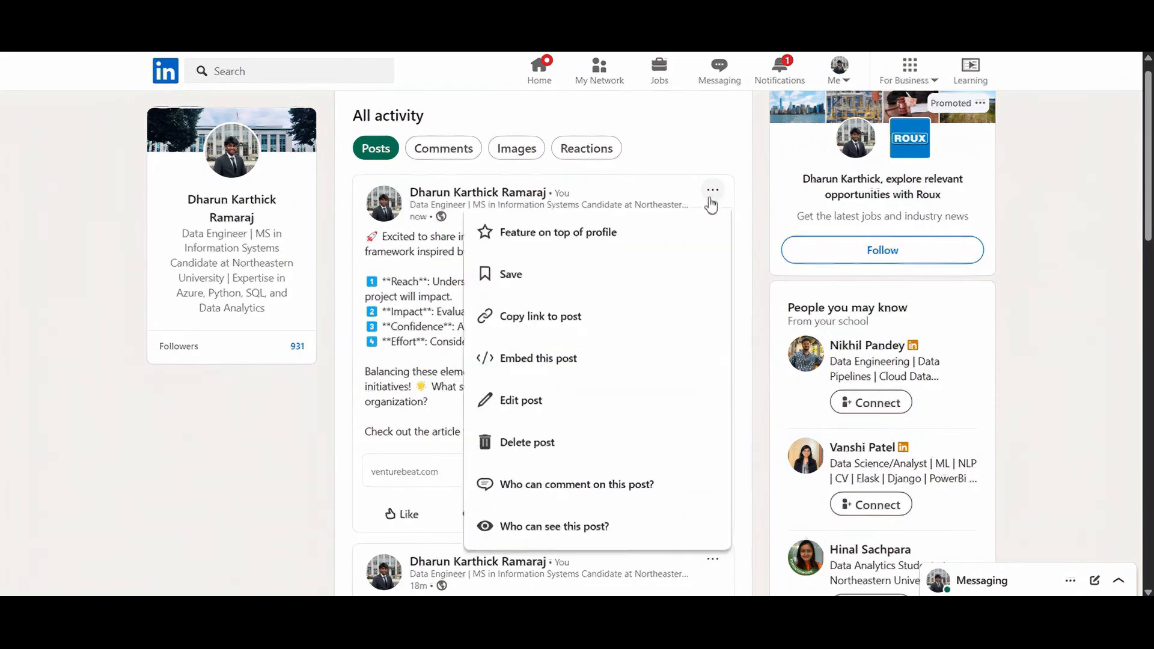
left_click(585, 447)
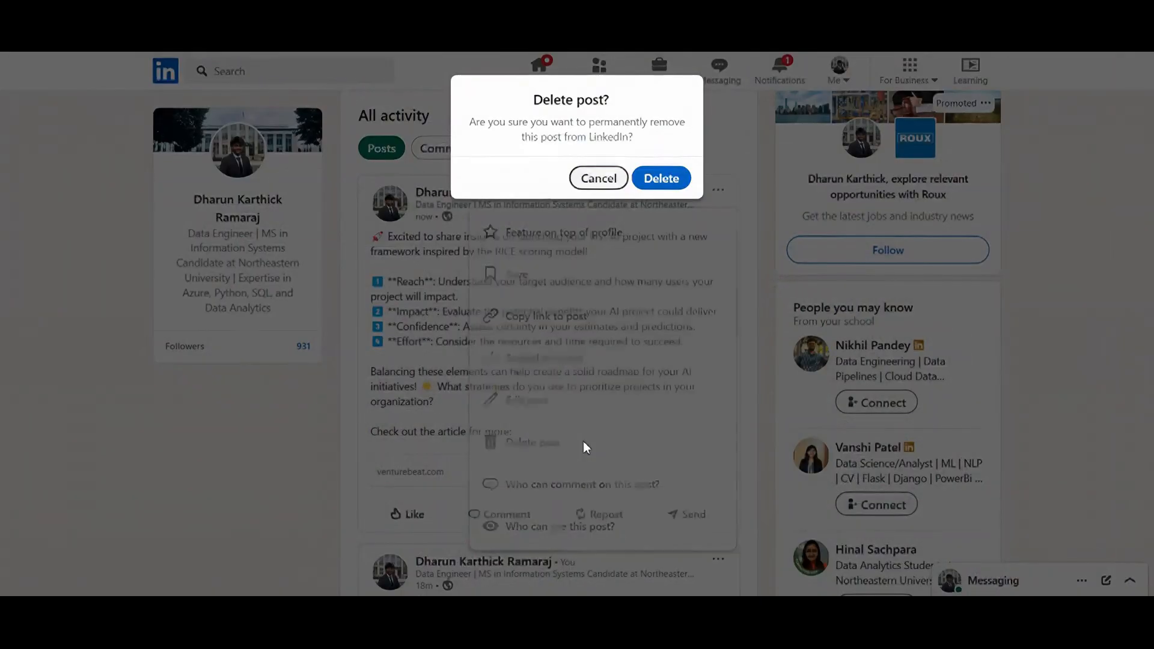
left_click(651, 180)
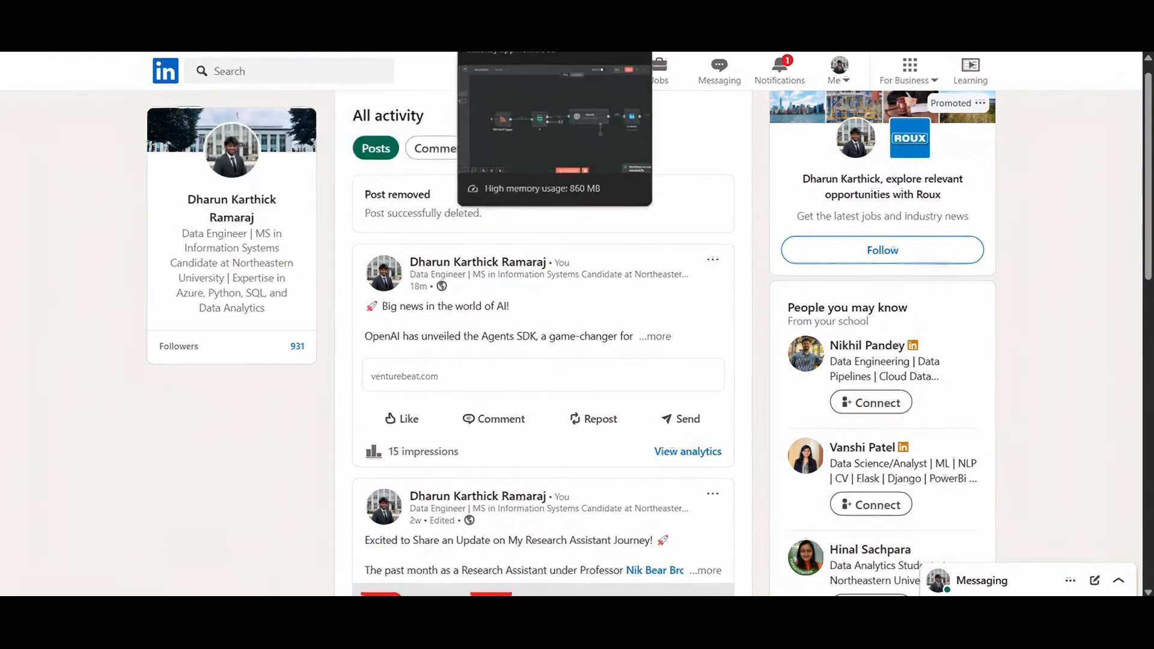
Step: Switch back to n8n, review the OpenAI node's settings and output, and return to the canvas
left_click(511, 9)
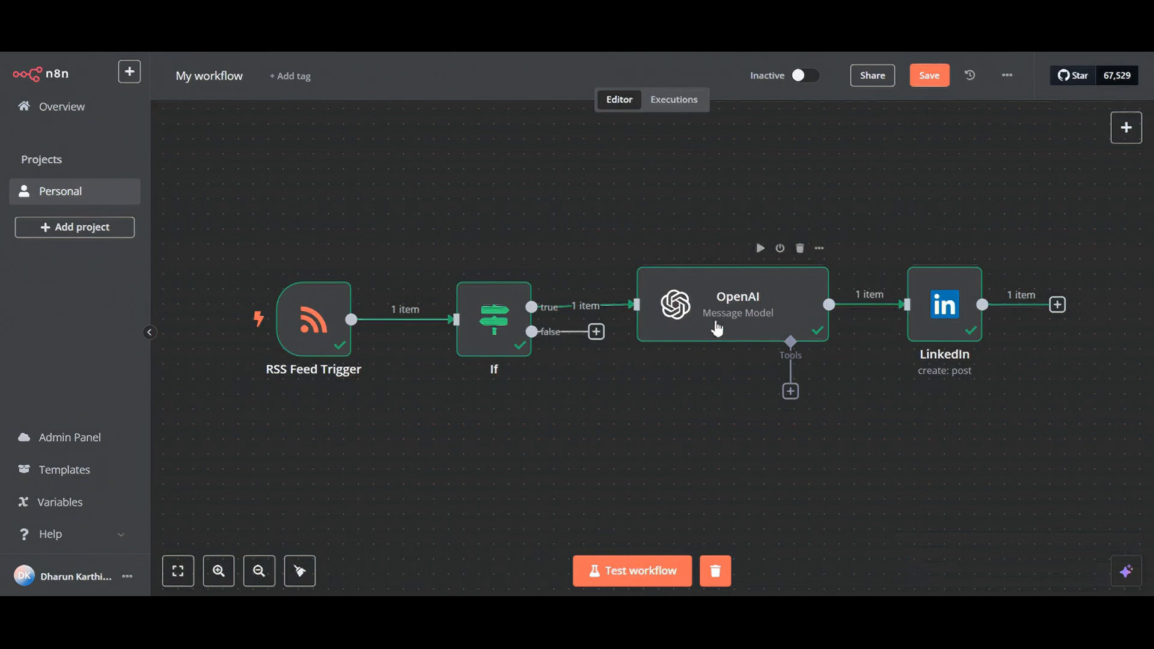
left_click(718, 329)
double_click(717, 327)
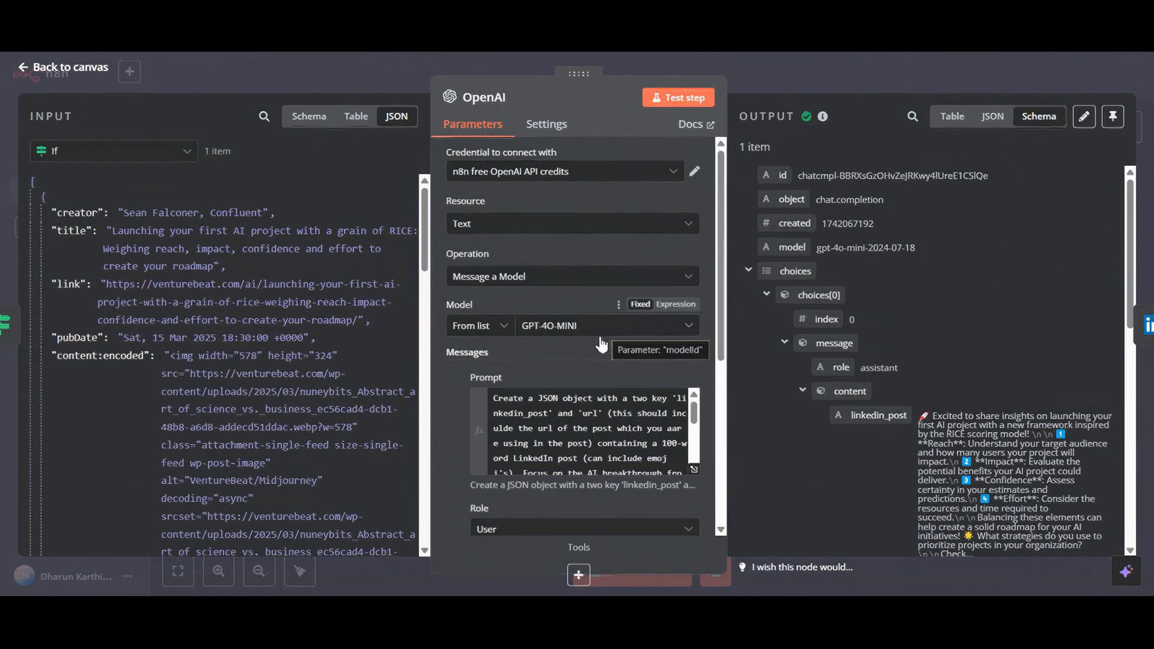
key("Escape")
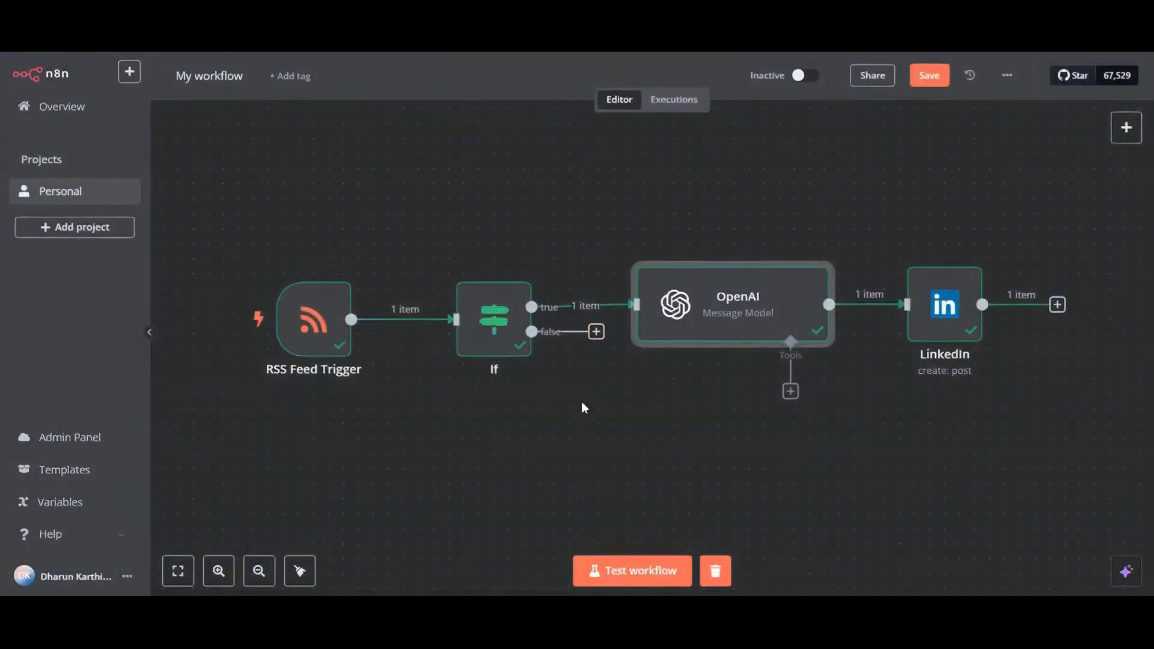
left_click_drag(1110, 427, 197, 258)
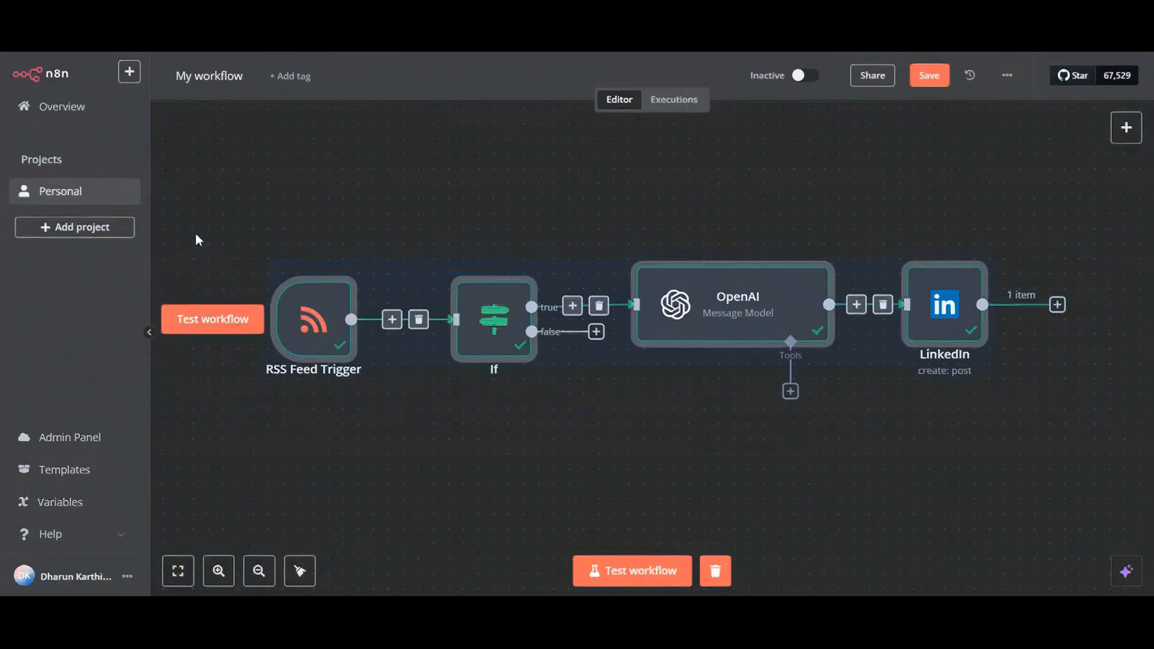
left_click(529, 193)
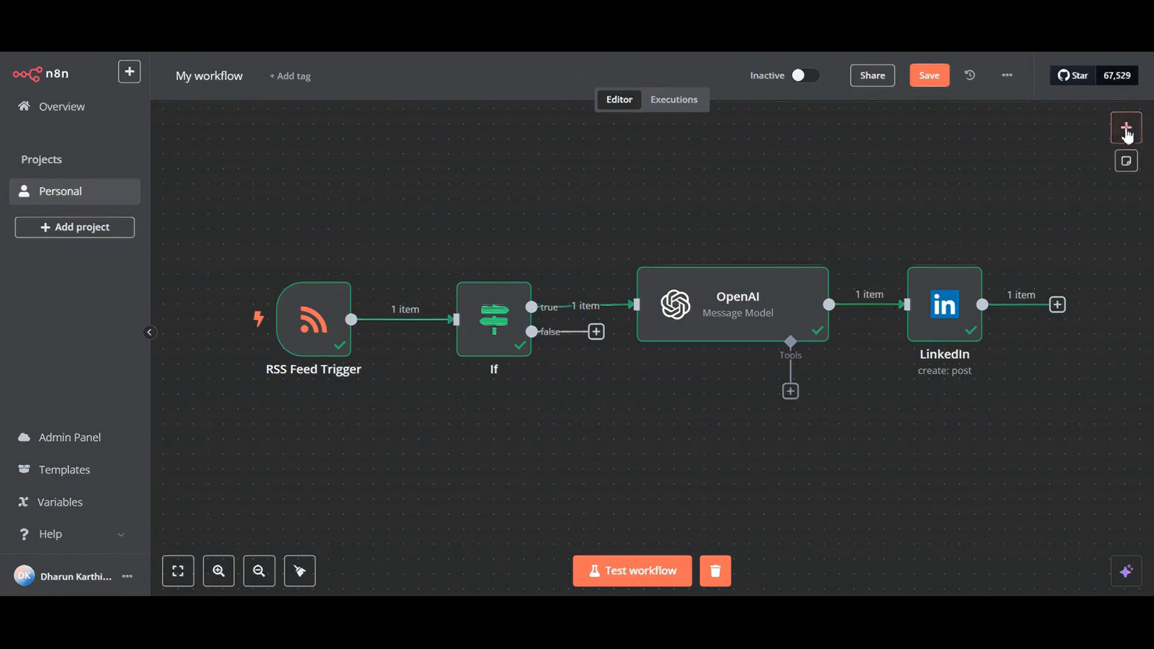
left_click(1127, 127)
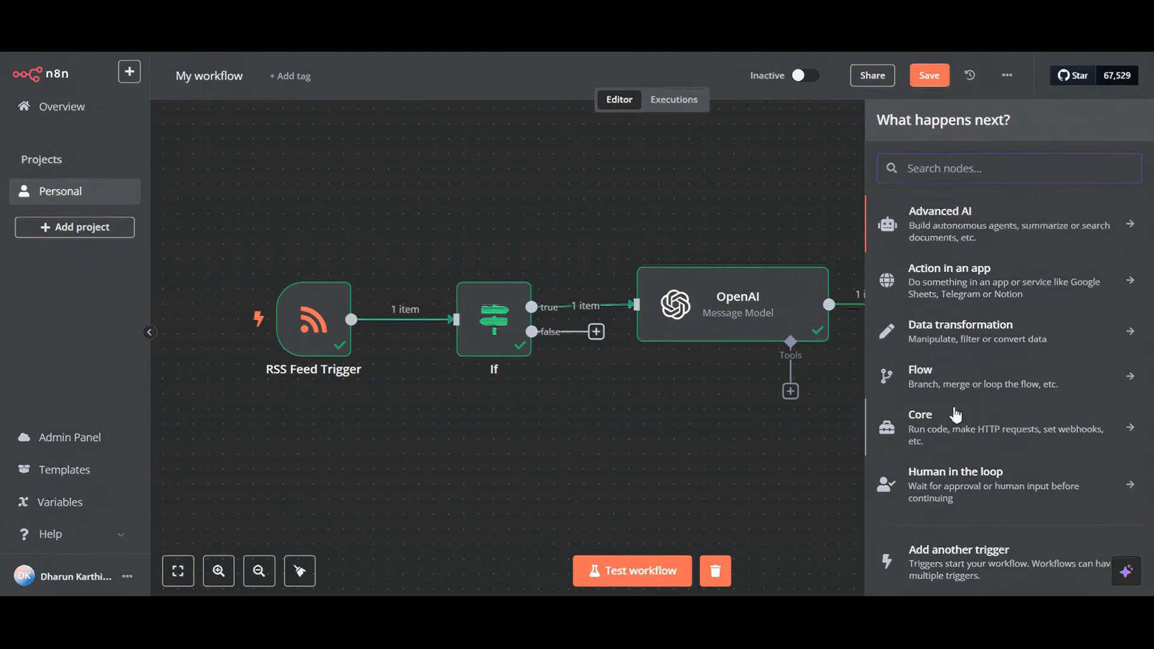
left_click(724, 496)
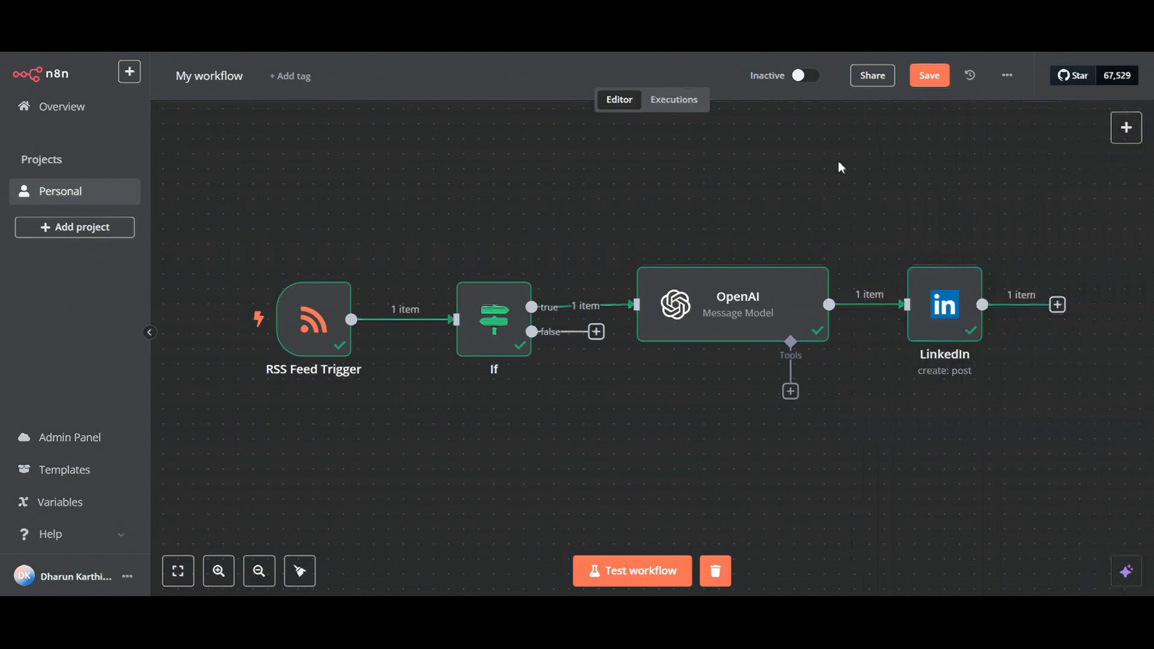
Step: Activate the workflow and dismiss the activation notice
left_click(800, 75)
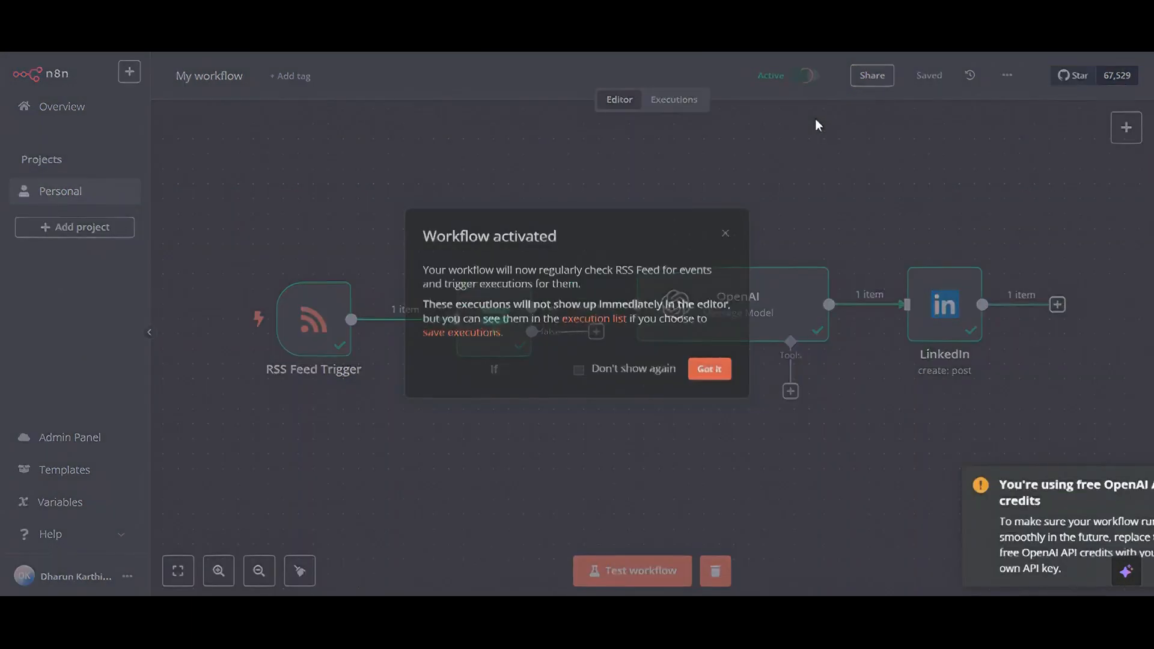
left_click(709, 373)
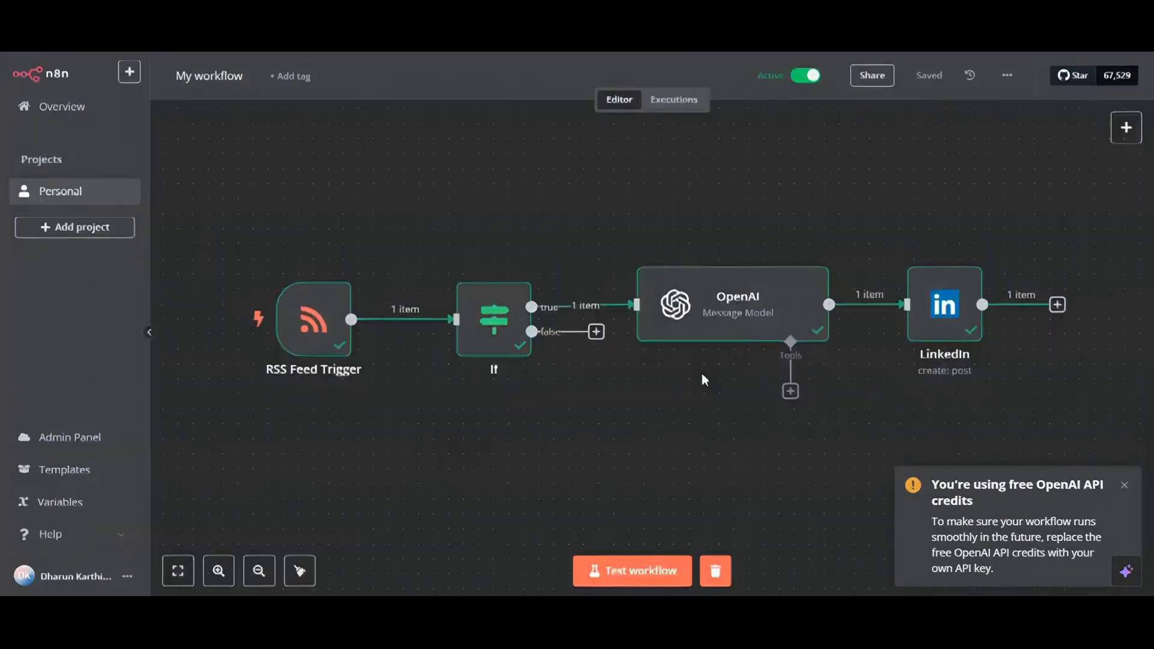